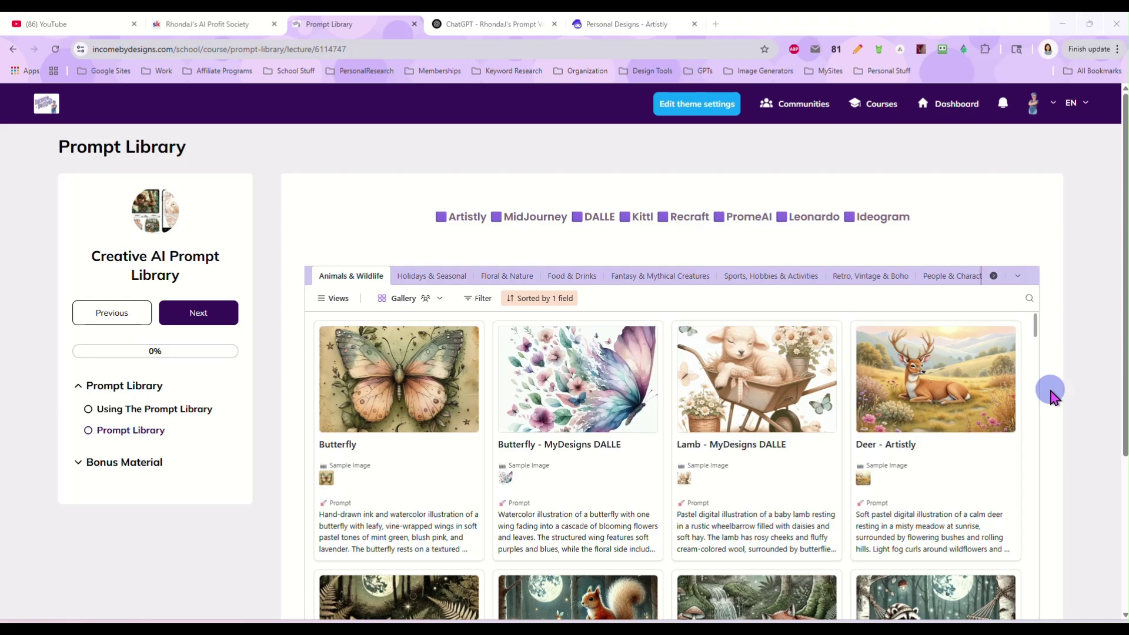
Step: Browse the Animals & Wildlife gallery in the Prompt Library, examining the sample images and prompts
scroll(1058, 342, down, 3)
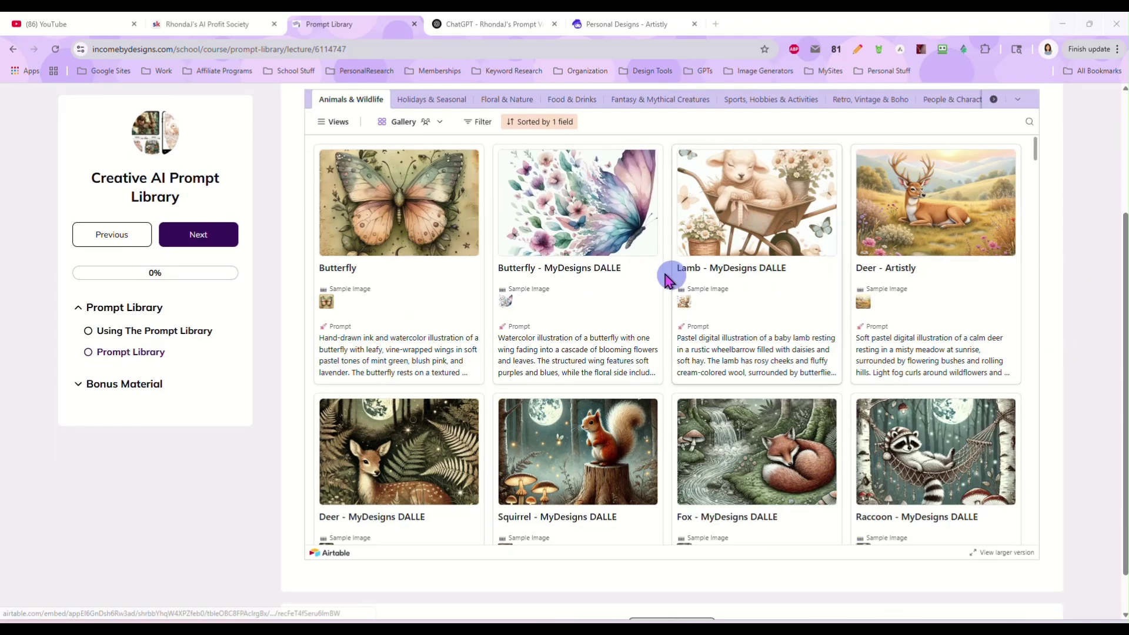
scroll(667, 283, down, 3)
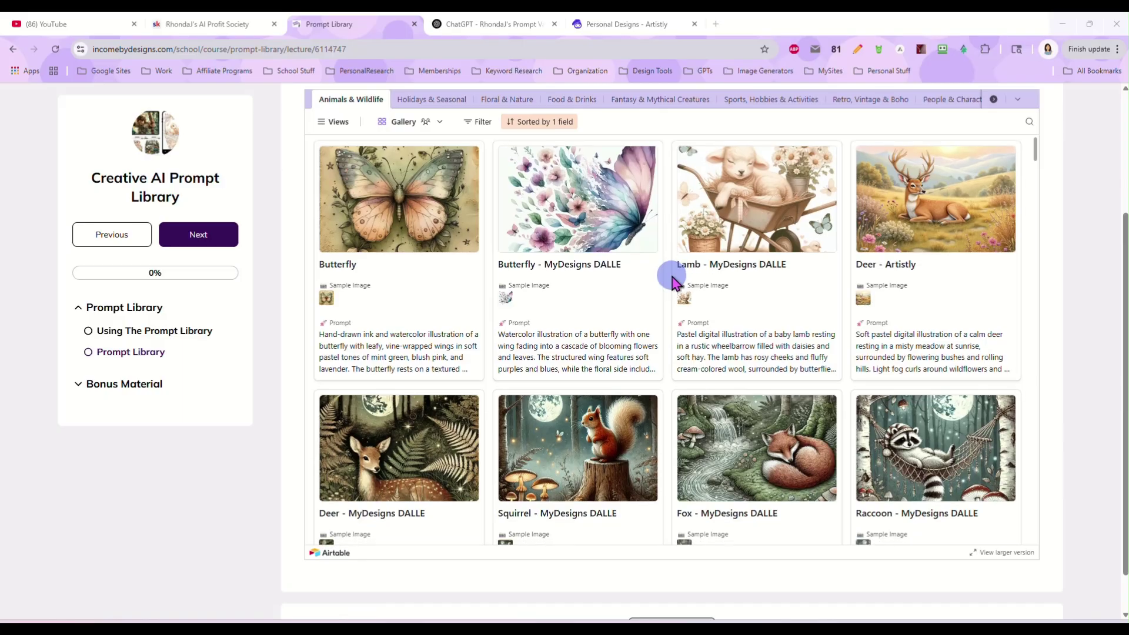
scroll(673, 282, down, 4)
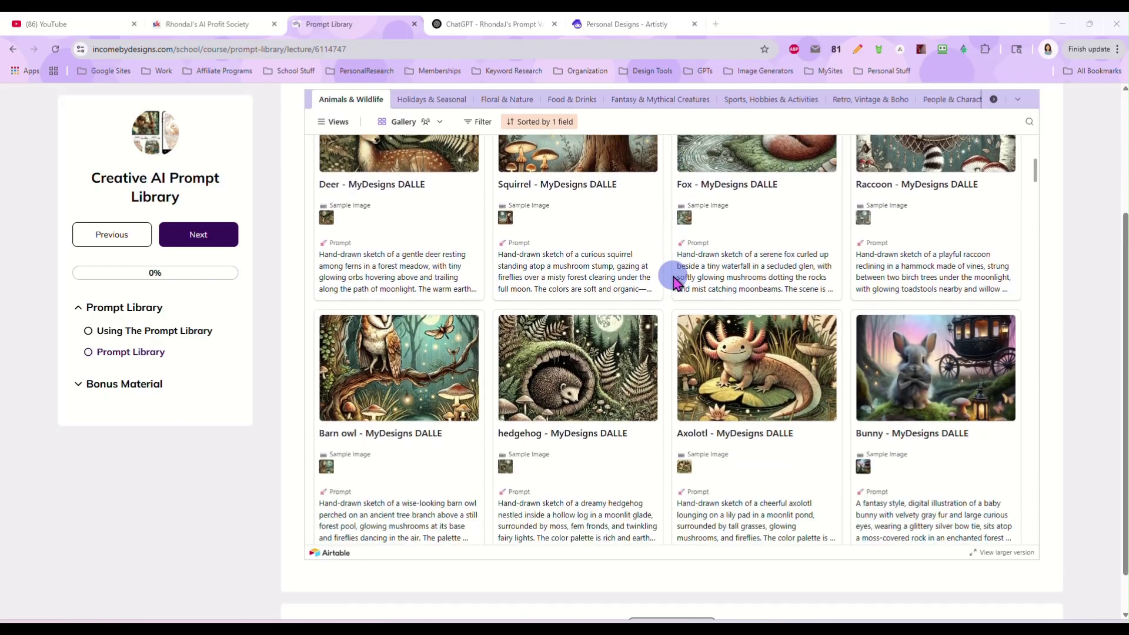
scroll(673, 282, up, 7)
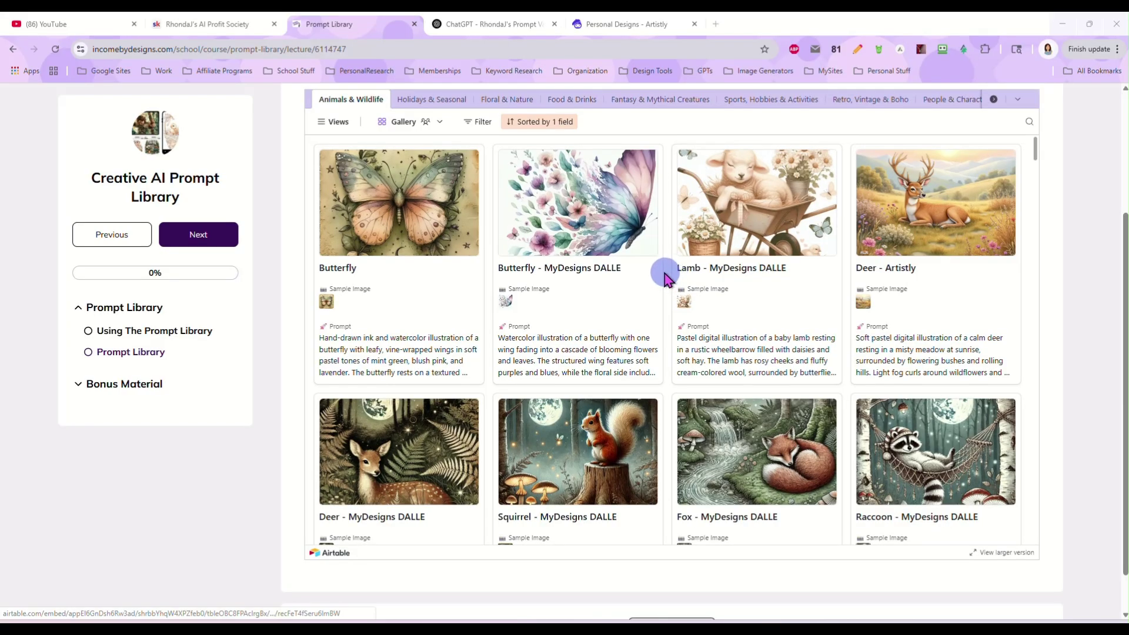
scroll(670, 278, down, 2)
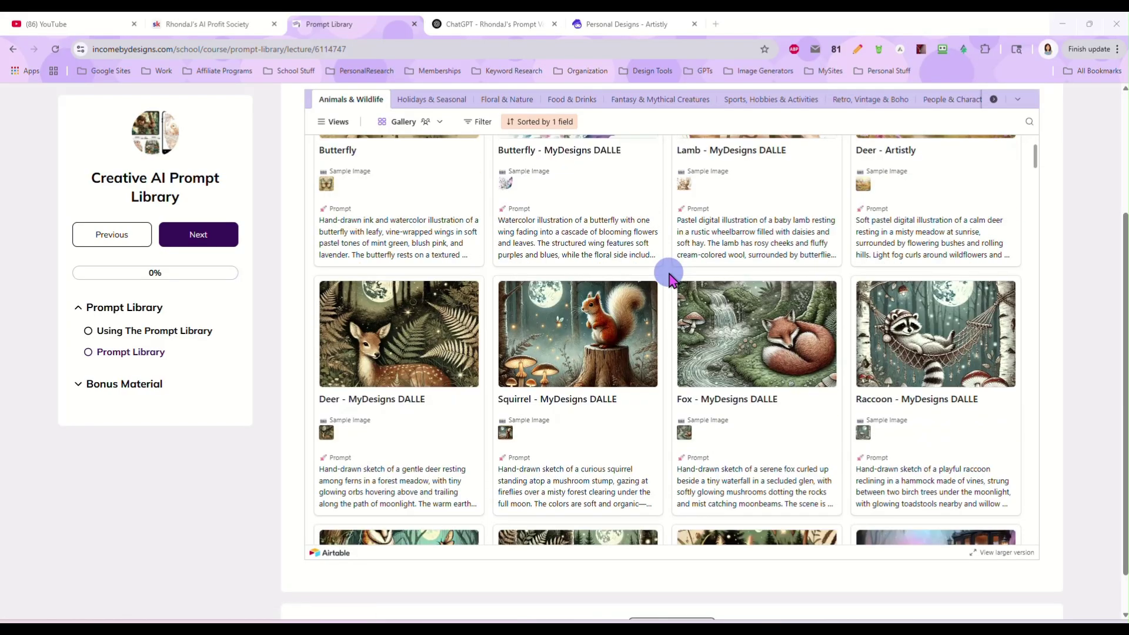
scroll(670, 278, up, 2)
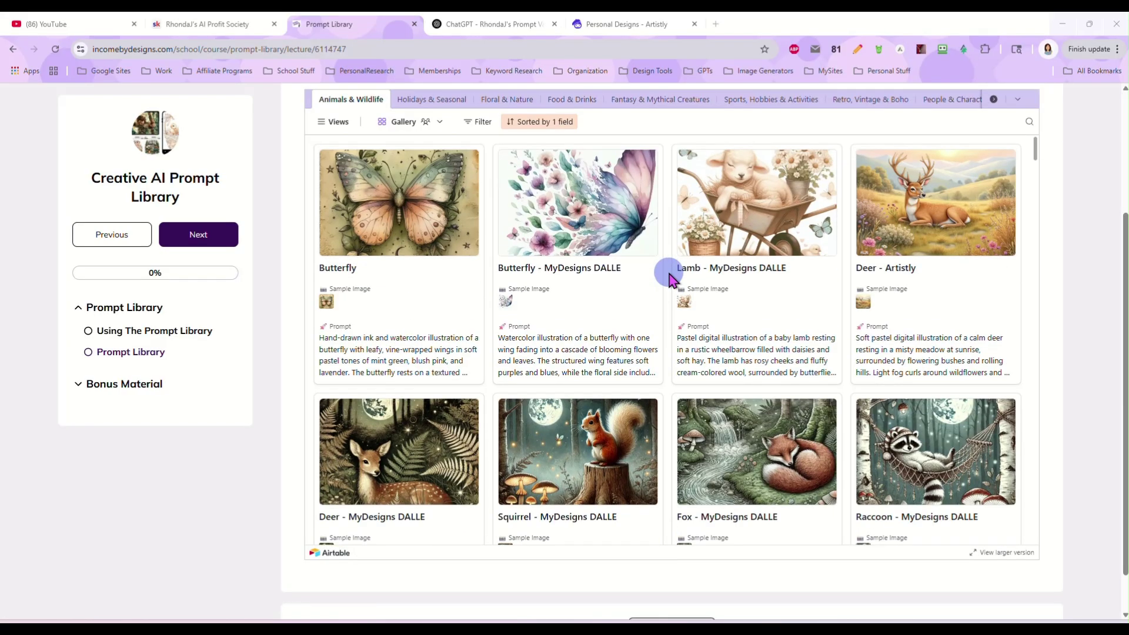
scroll(671, 278, down, 2)
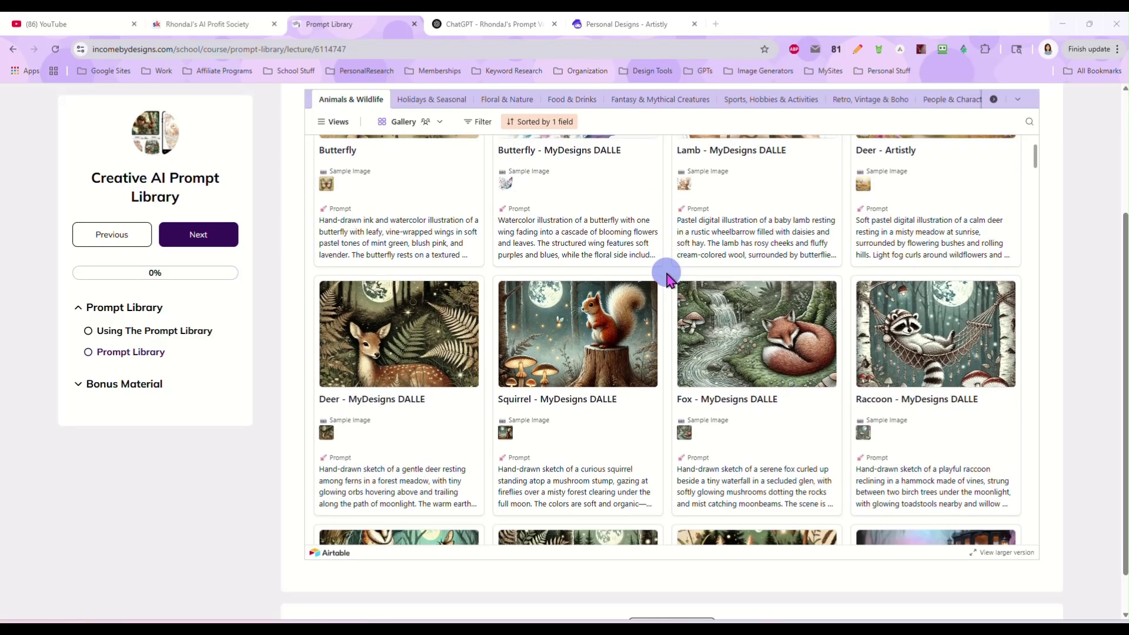
scroll(667, 278, down, 2)
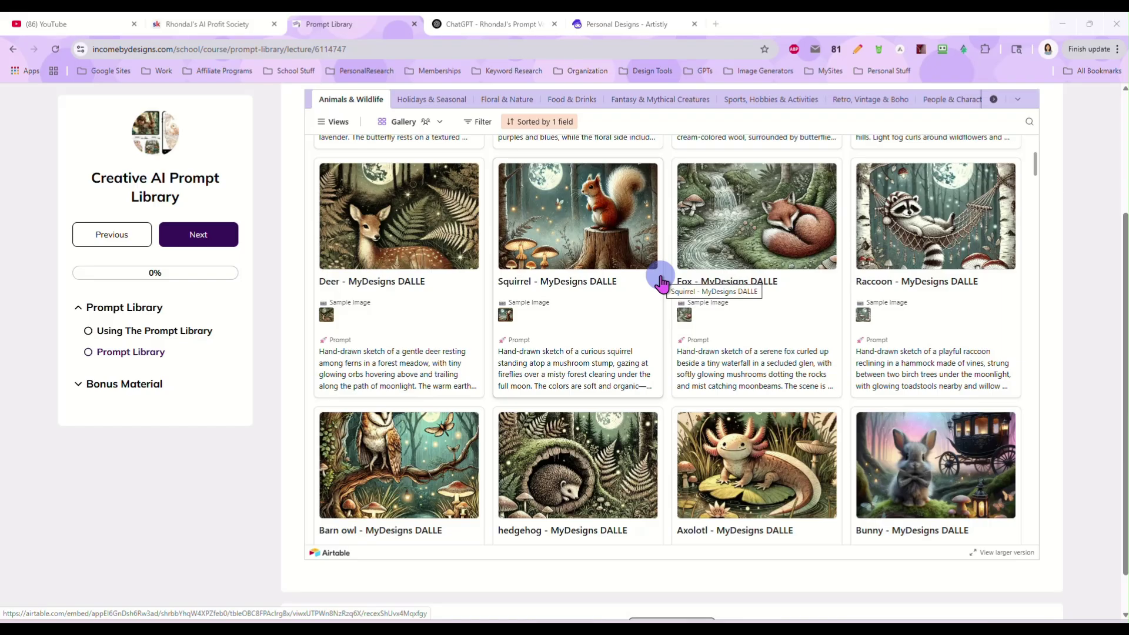
scroll(662, 283, down, 7)
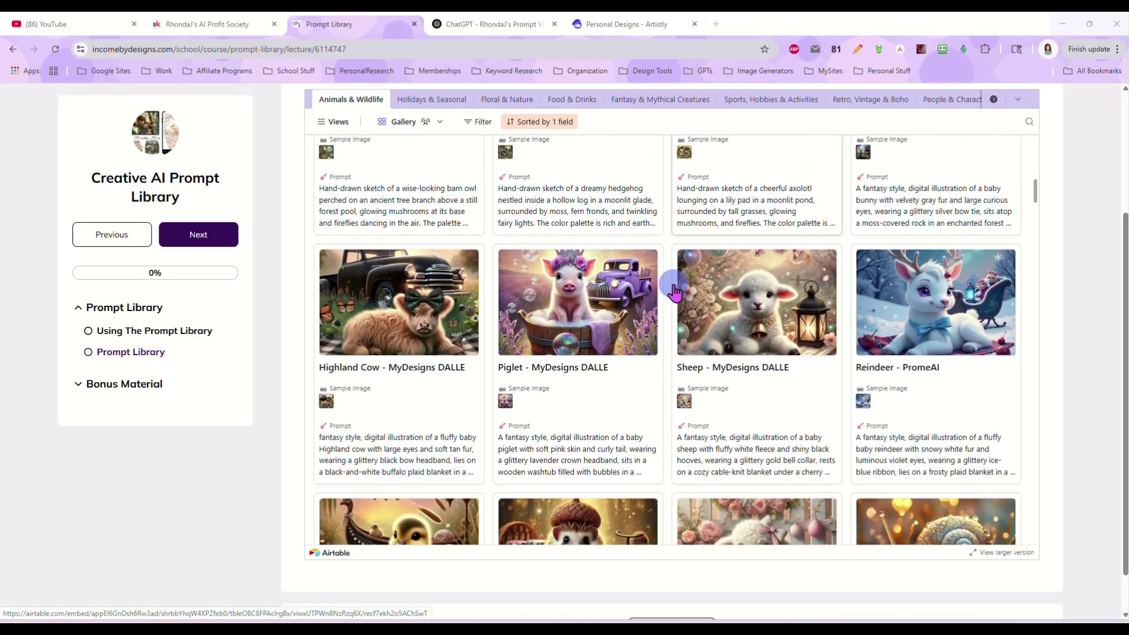
scroll(675, 292, down, 2)
Step: Open the Holidays & Seasonal category of the Prompt Library and look through its sample images and prompts
click(431, 102)
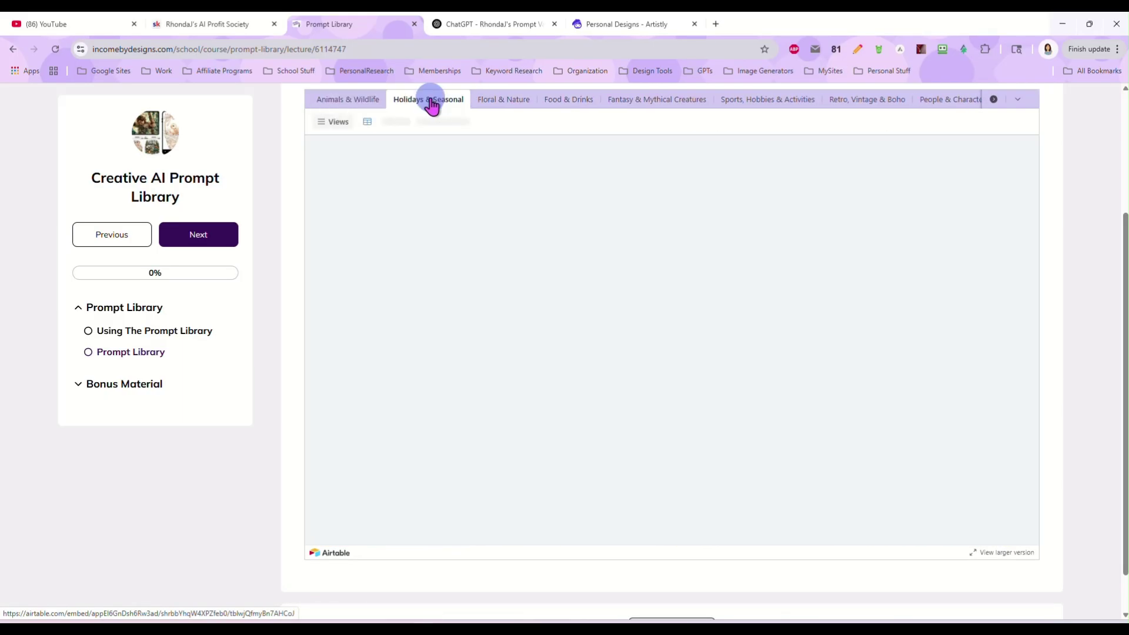
scroll(664, 302, down, 14)
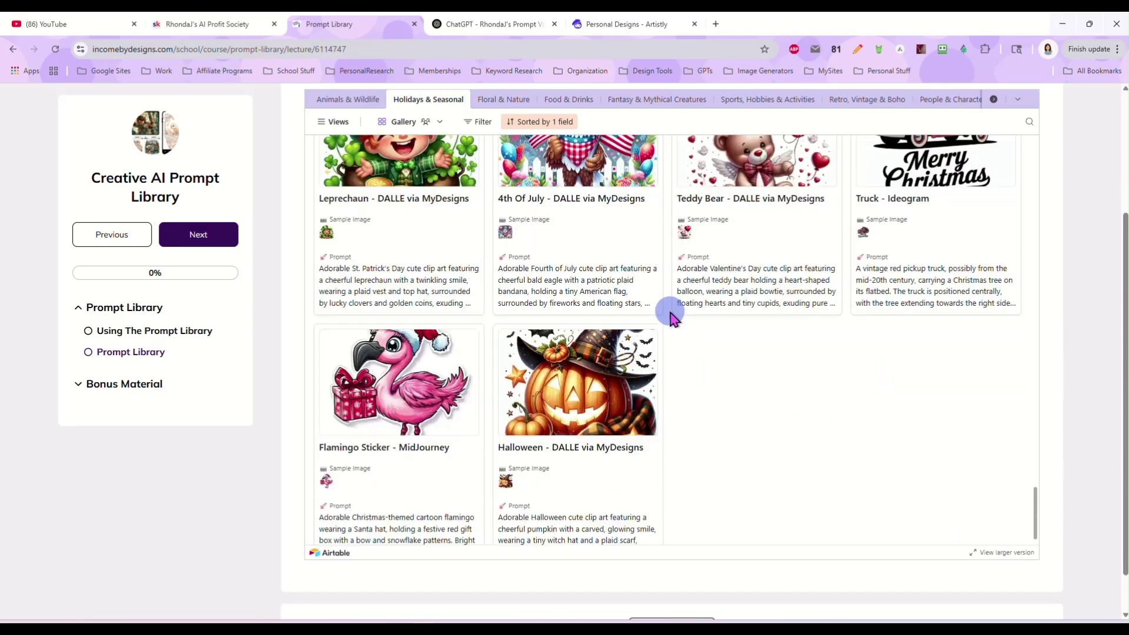
scroll(668, 388, up, 4)
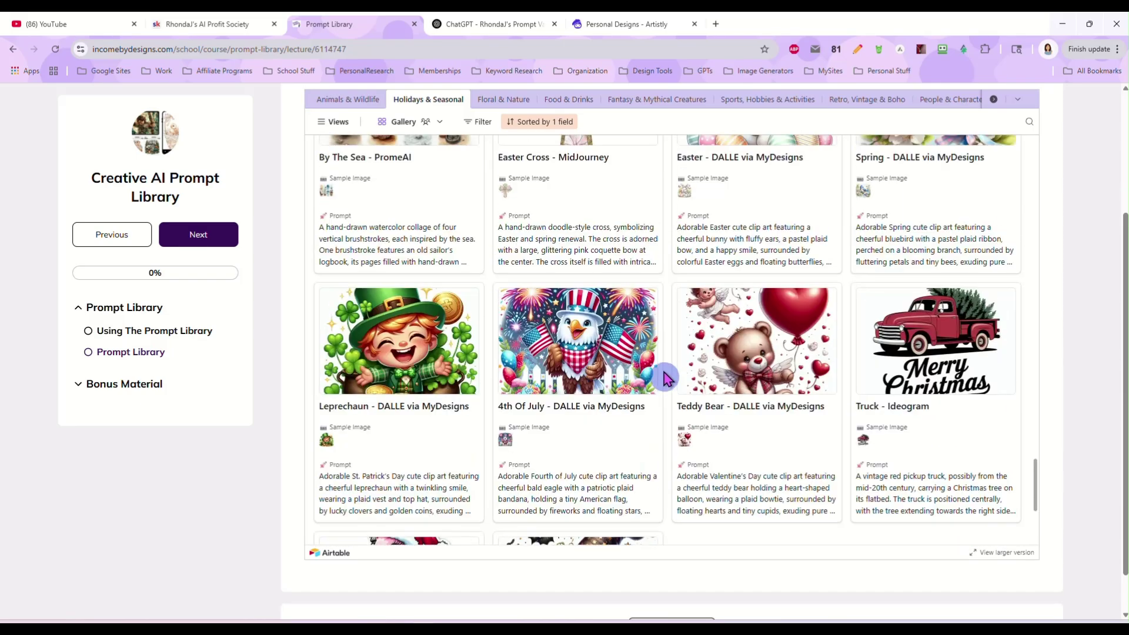
scroll(668, 377, up, 19)
scroll(672, 310, up, 14)
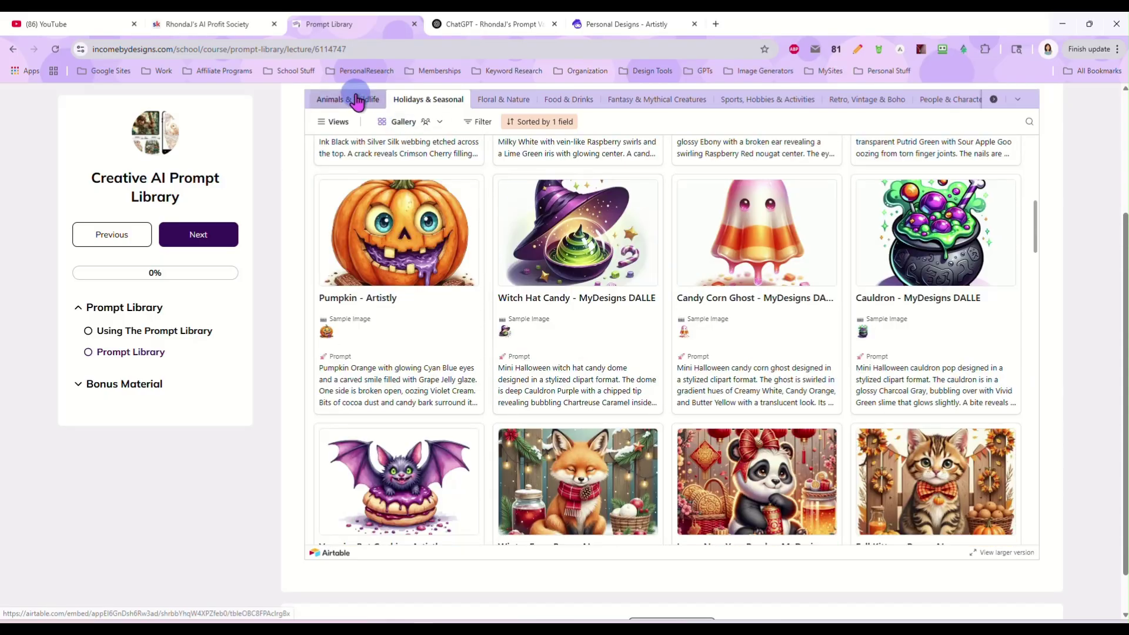
Step: Return to the Animals & Wildlife category, view the "hedgehog - MyDesigns DALLE" record, and close it
click(357, 101)
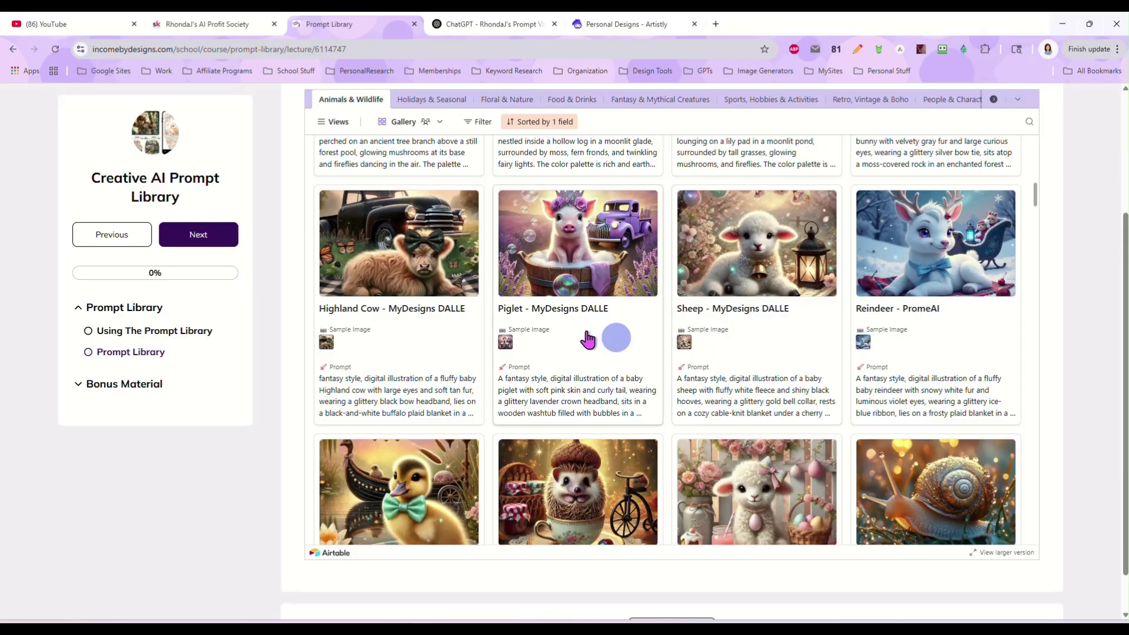
scroll(573, 321, up, 6)
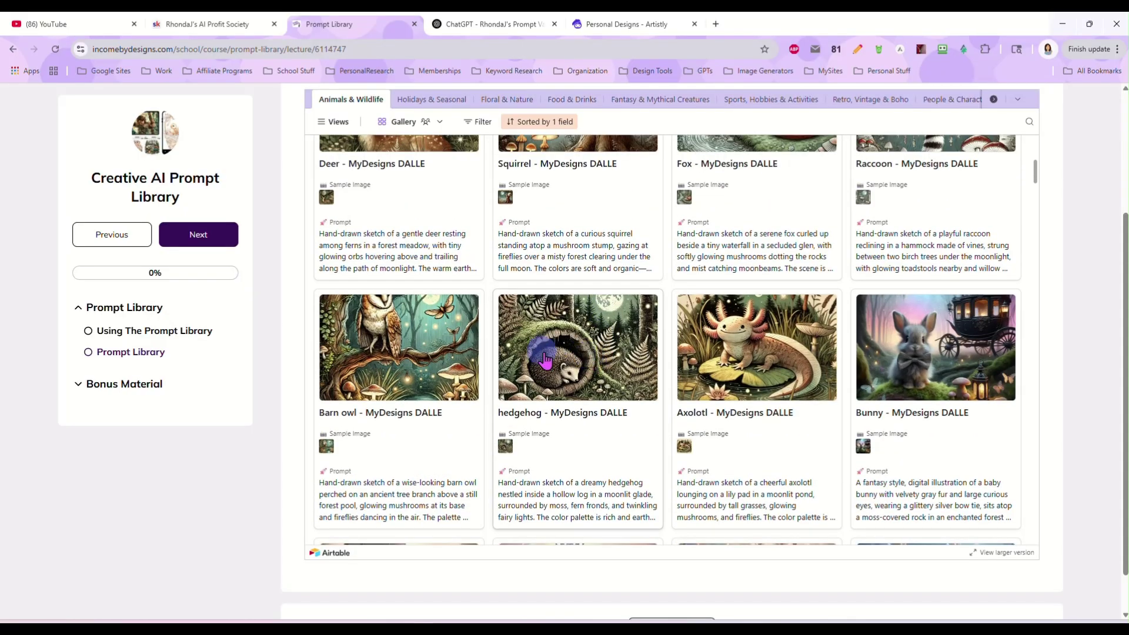
click(601, 347)
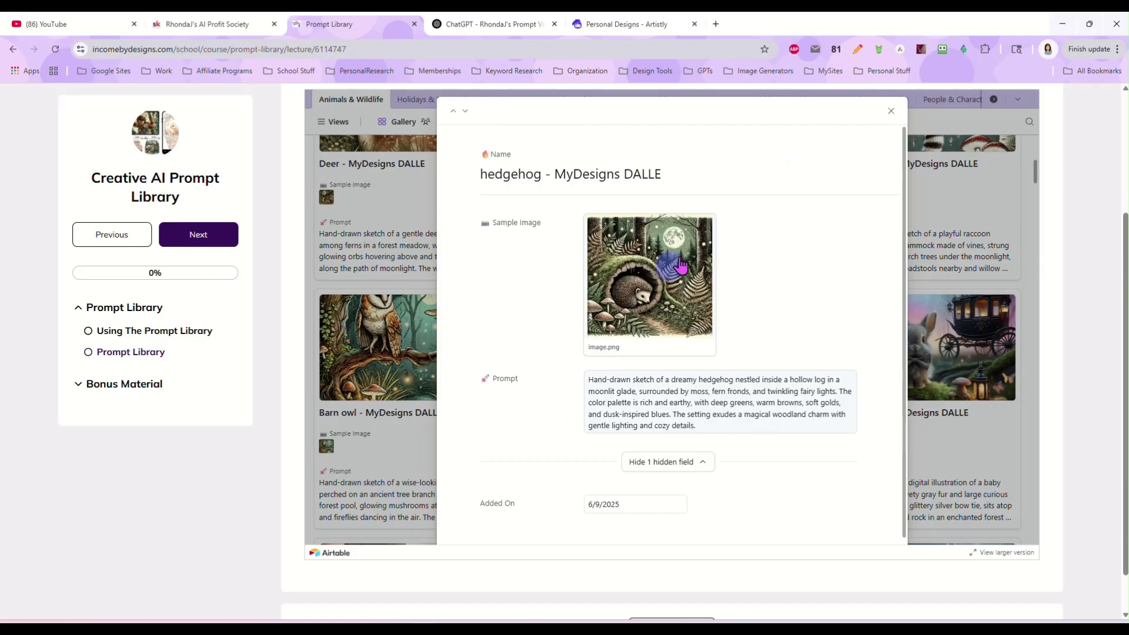
click(890, 112)
Step: Open the "Deer - MyDesigns DALLE" record and copy its full prompt text
scroll(718, 265, up, 2)
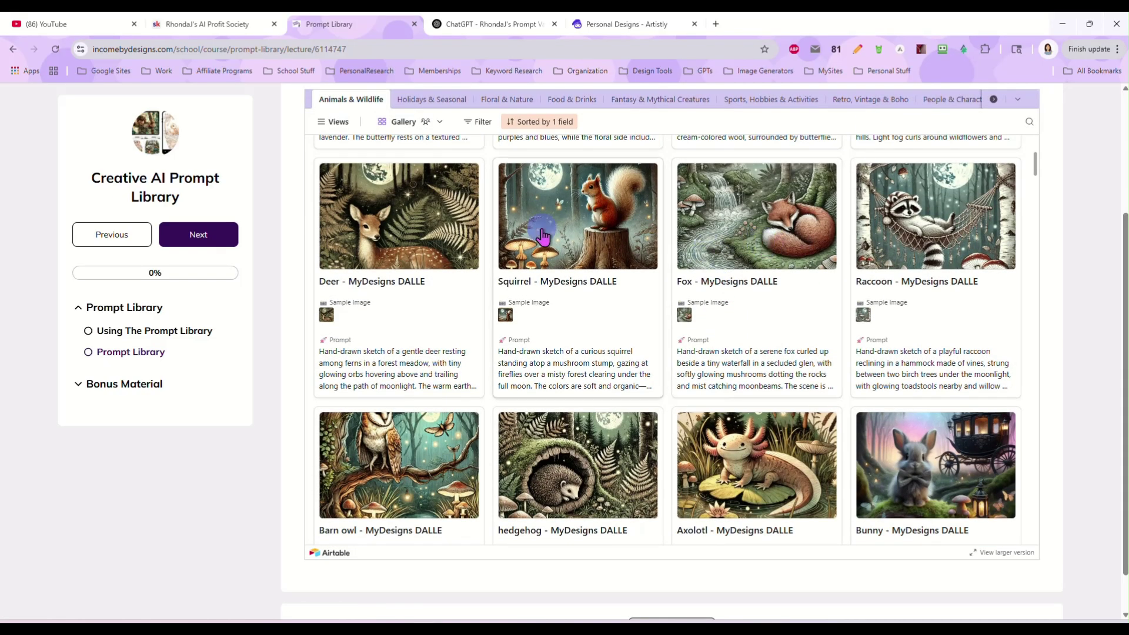
scroll(621, 264, up, 2)
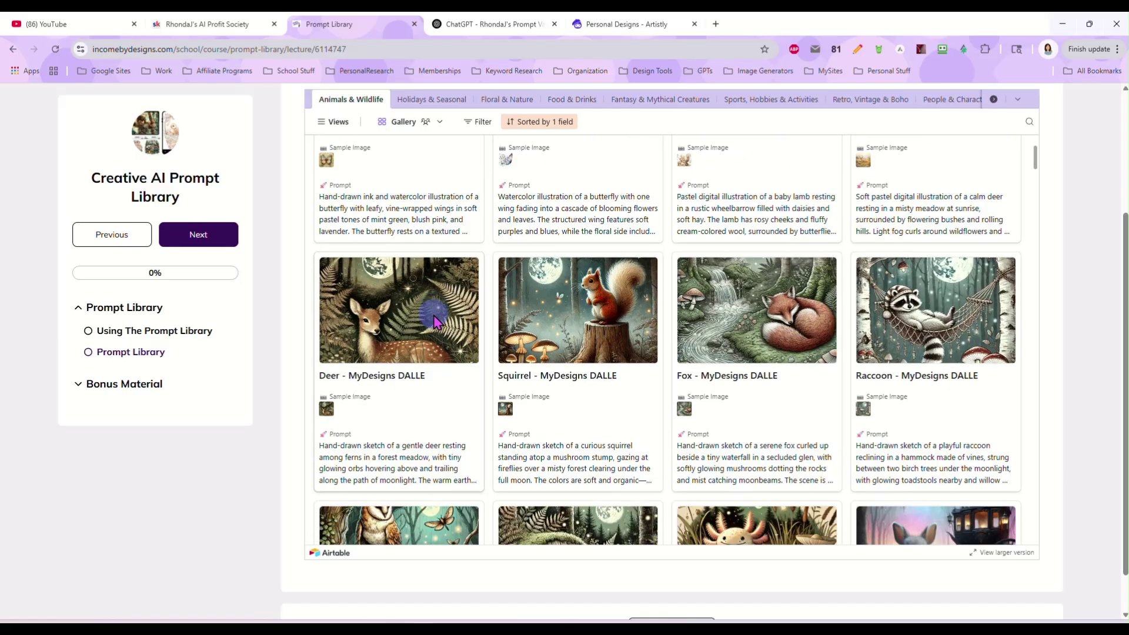
scroll(435, 321, down, 1)
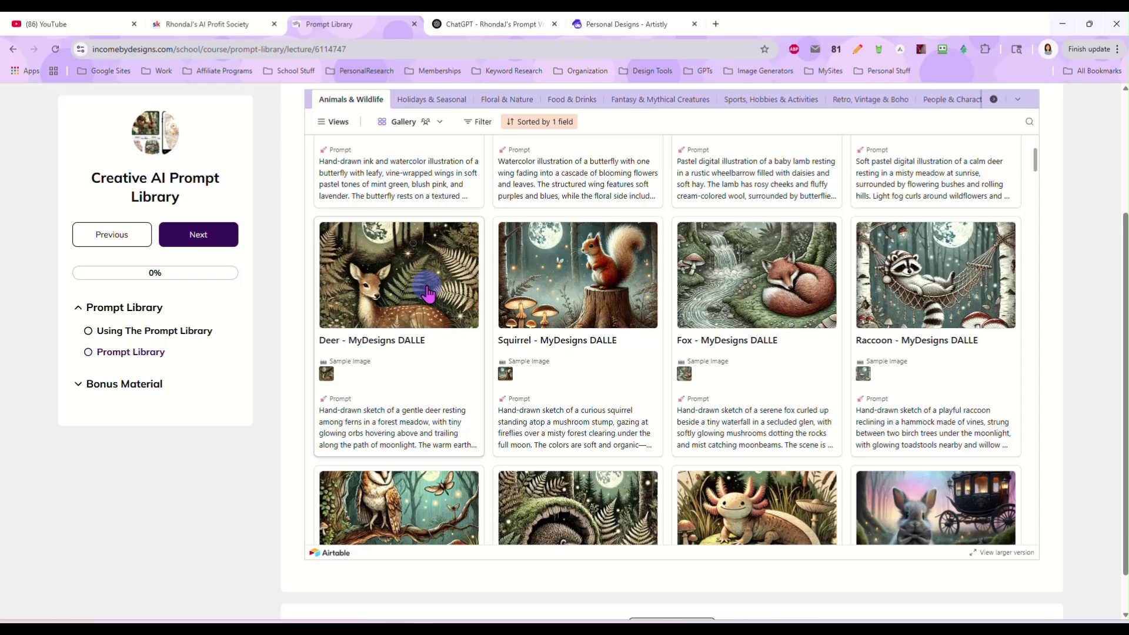
click(431, 422)
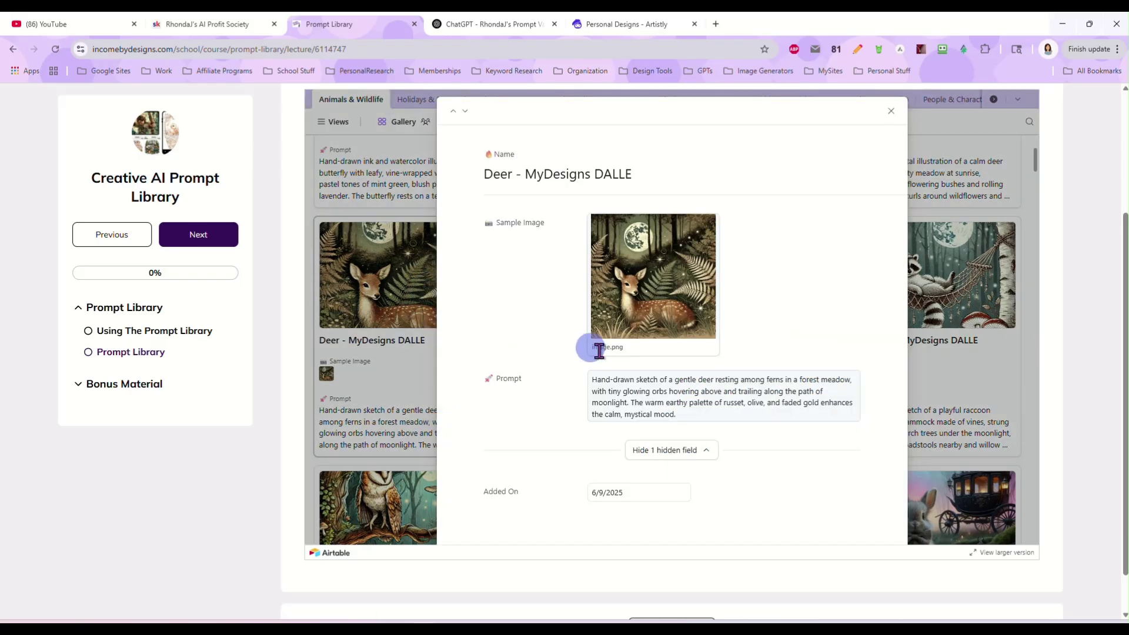
drag(688, 415, 588, 385)
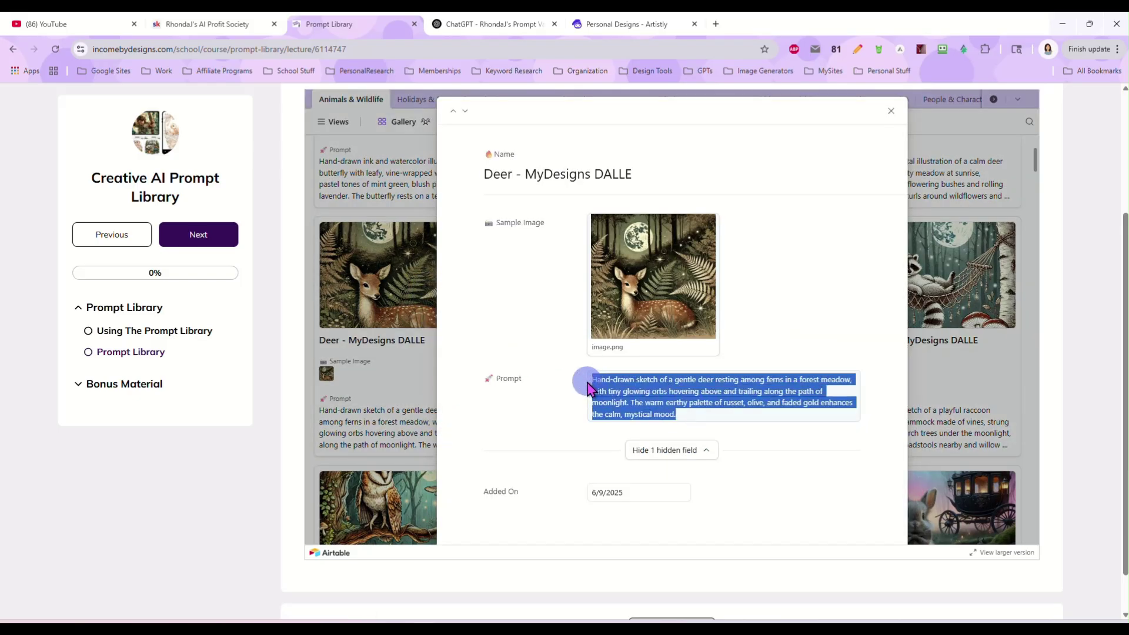
right_click(642, 393)
click(681, 174)
click(894, 121)
Step: Switch to ChatGPT's Prompt Variation Generator and send "scale this prompt for different animals in various halloween themed scenes -" followed by the copied deer prompt
click(504, 26)
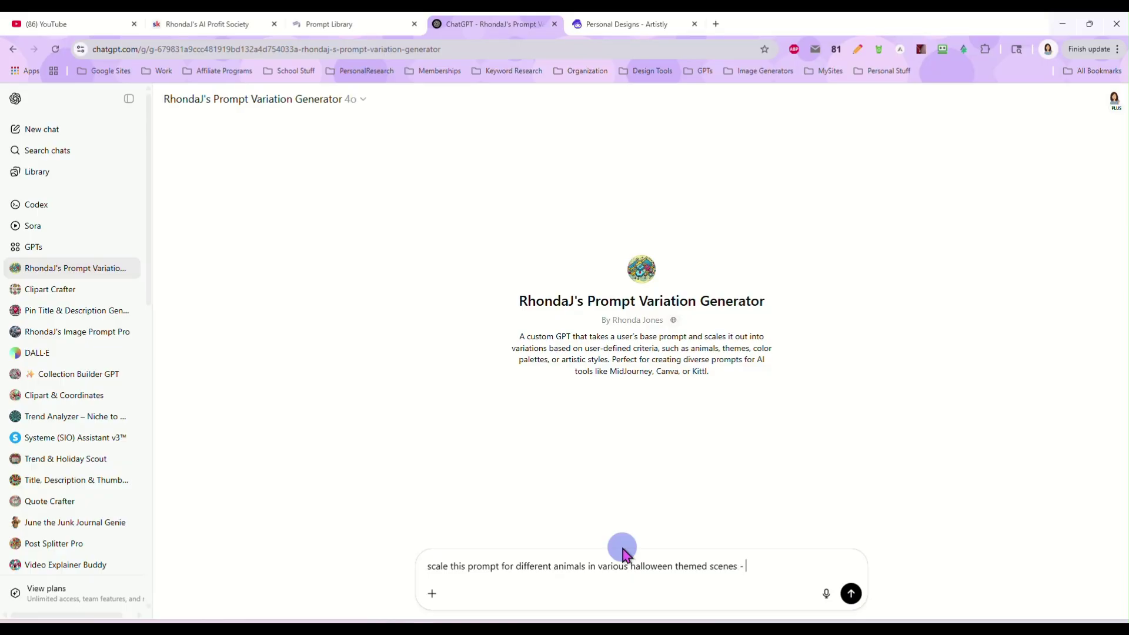
key(ctrl+v)
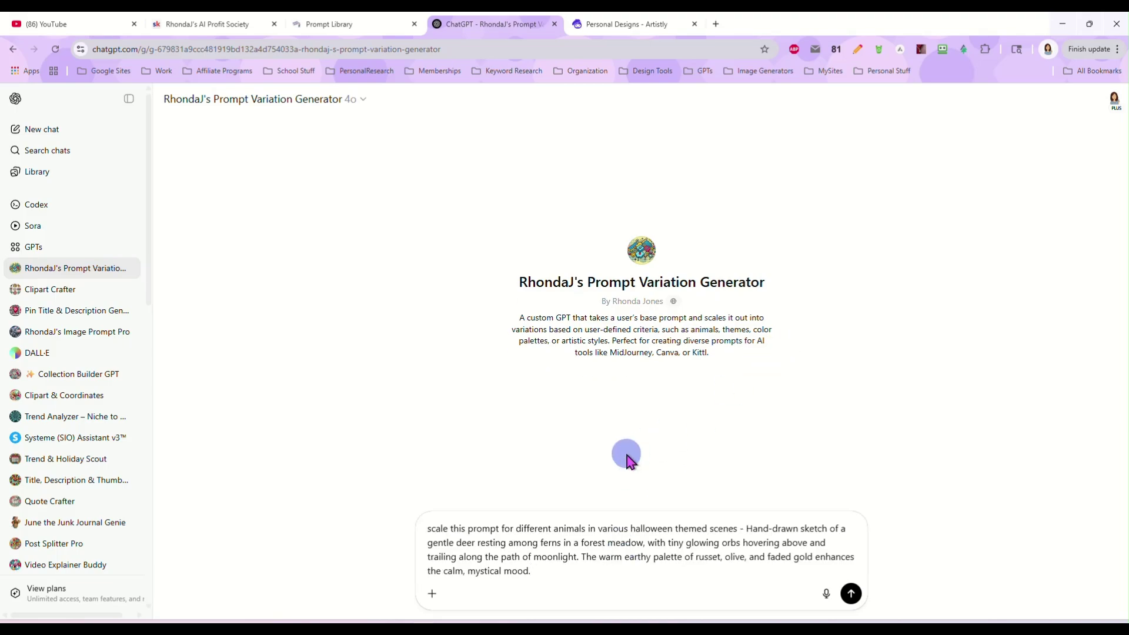
click(851, 593)
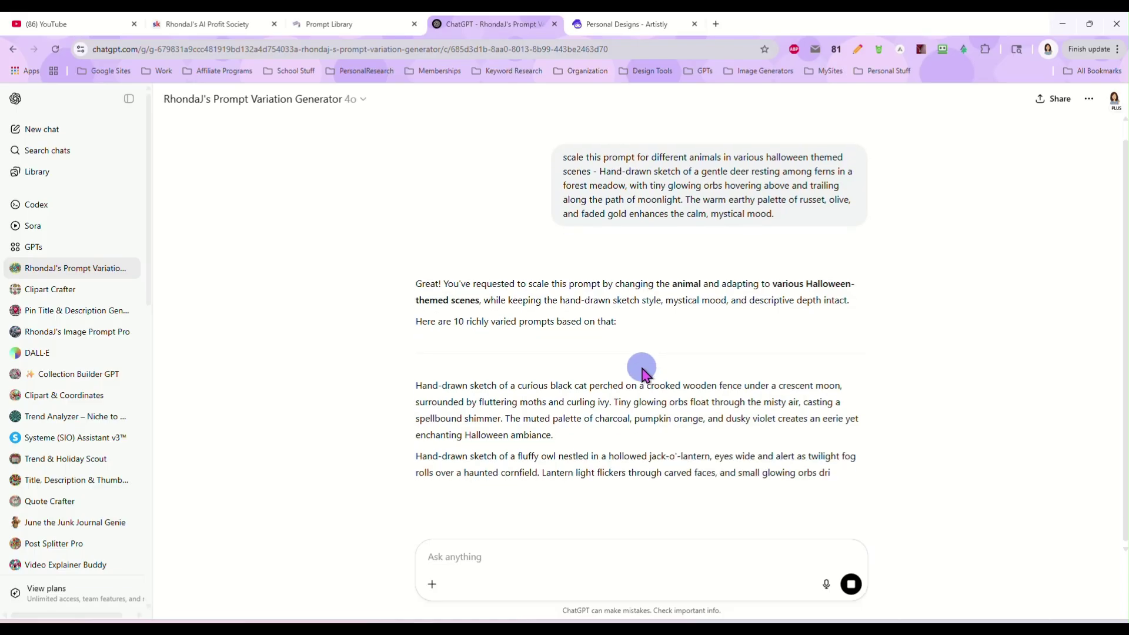
Step: Read through the generated Halloween animal prompts, checking how each varies the animal, scene and color palette
scroll(588, 353, down, 1)
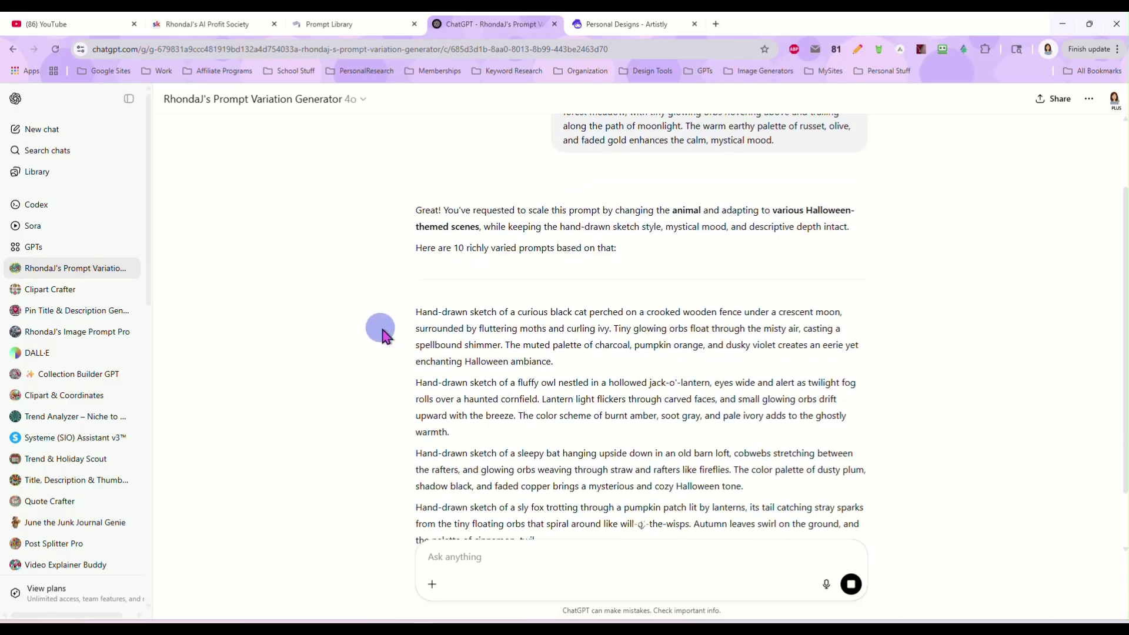
scroll(404, 338, down, 2)
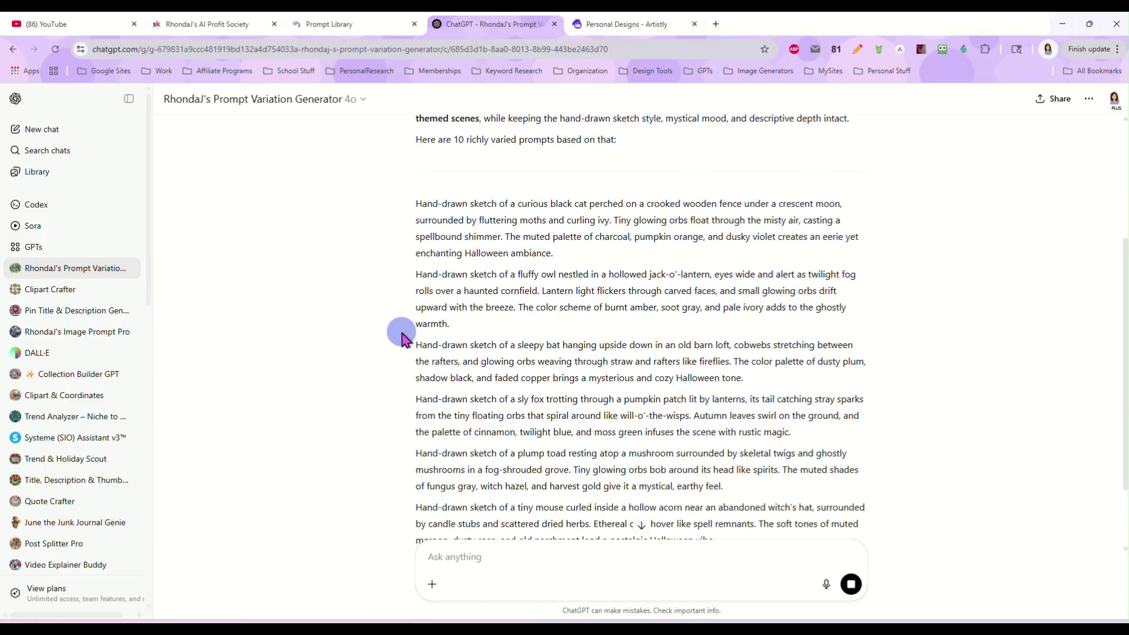
scroll(405, 338, down, 1)
scroll(405, 336, up, 2)
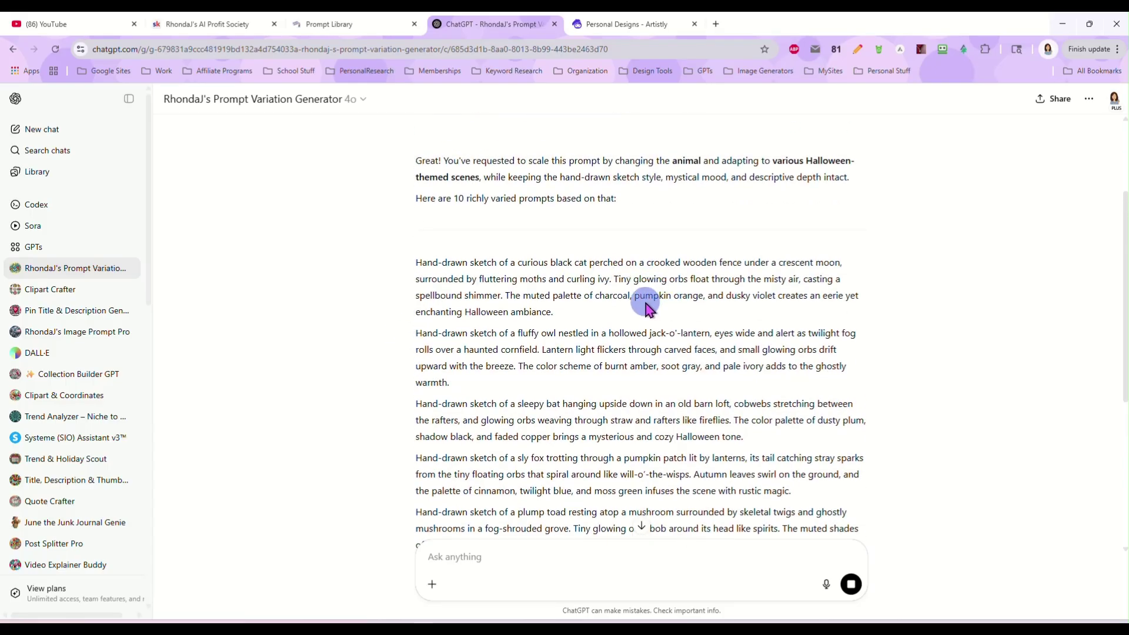
scroll(647, 306, down, 2)
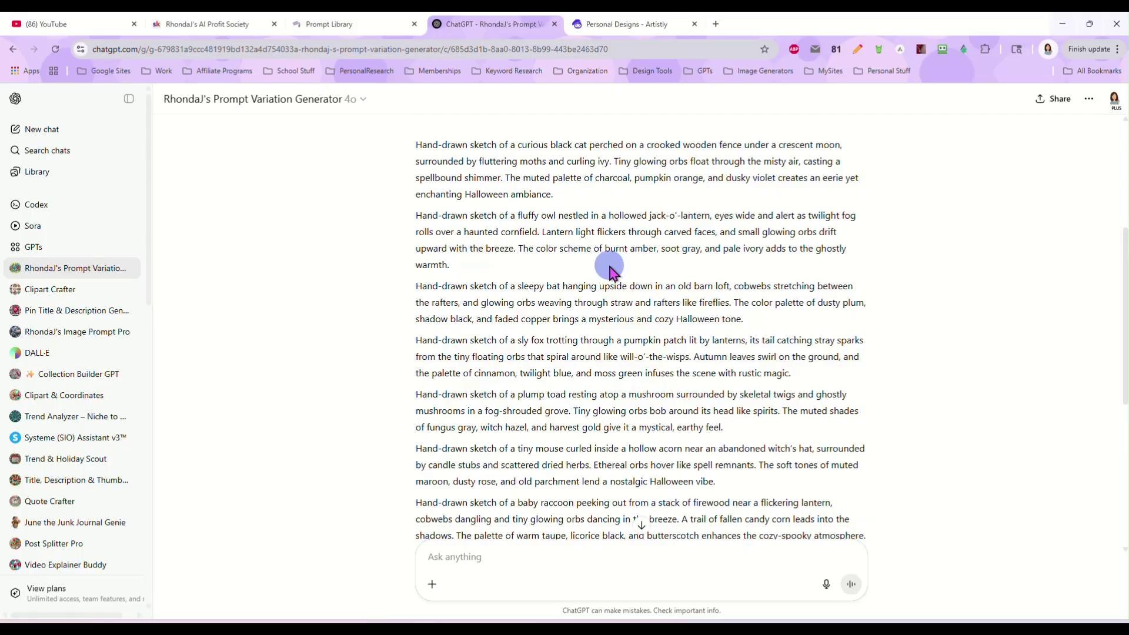
scroll(611, 272, down, 1)
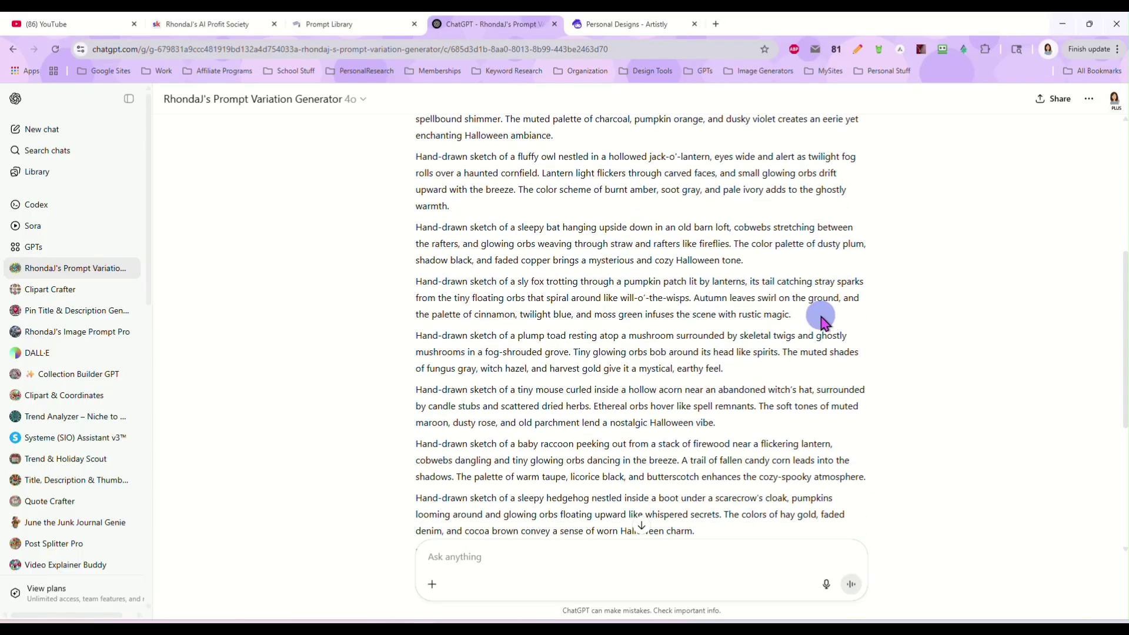
Step: Switch back to the Prompt Library, view the deer record's sample image enlarged, and close the image and record
click(325, 24)
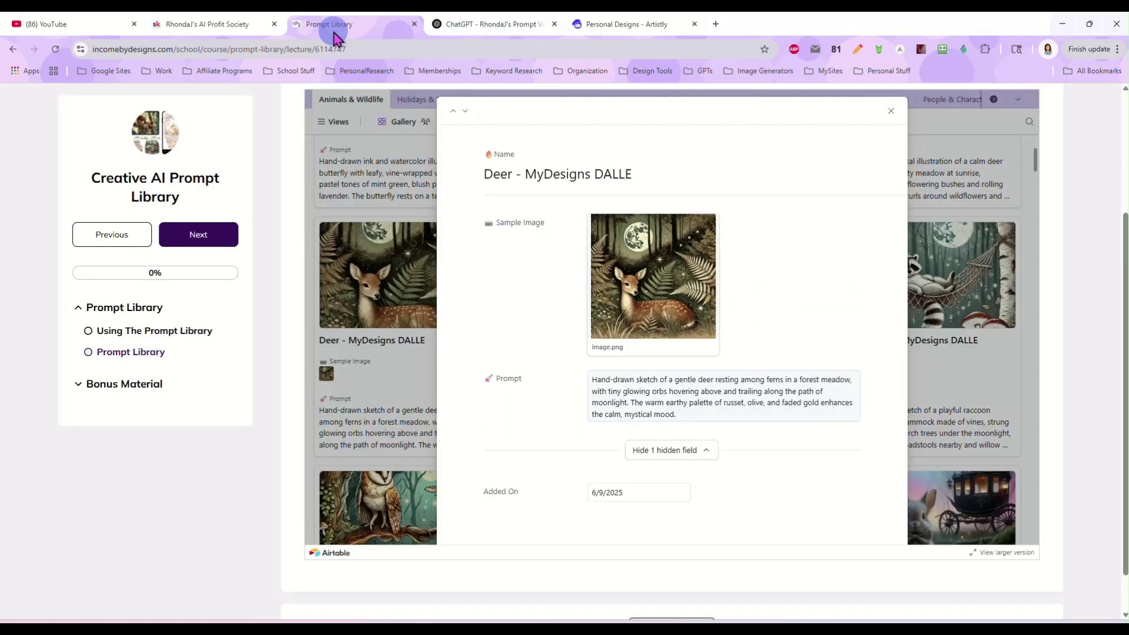
click(661, 269)
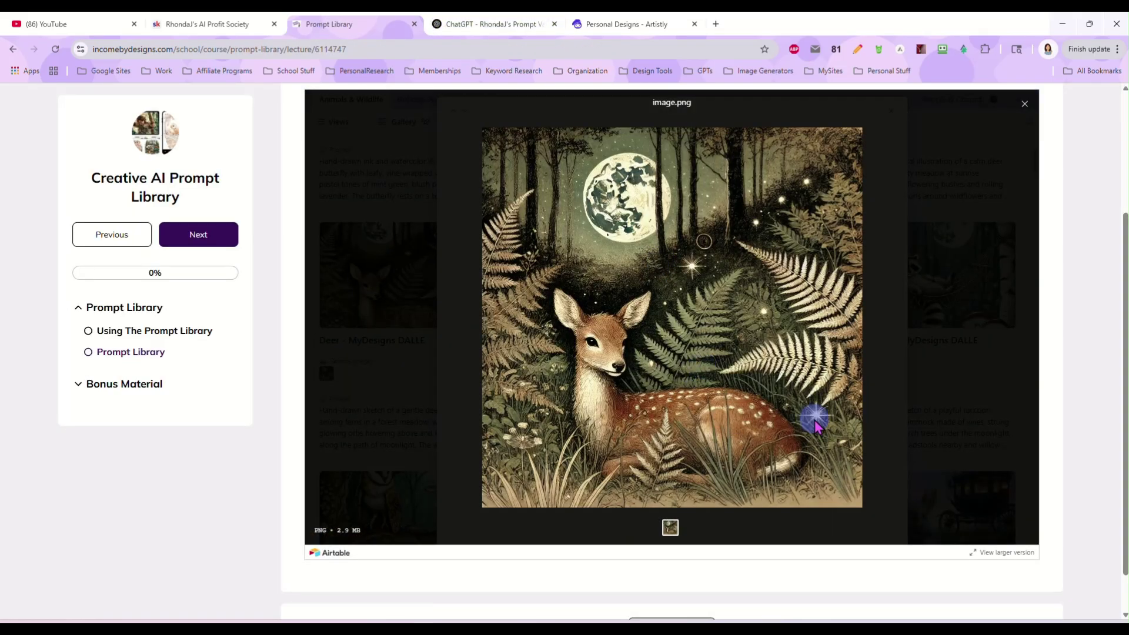
click(1025, 105)
click(891, 111)
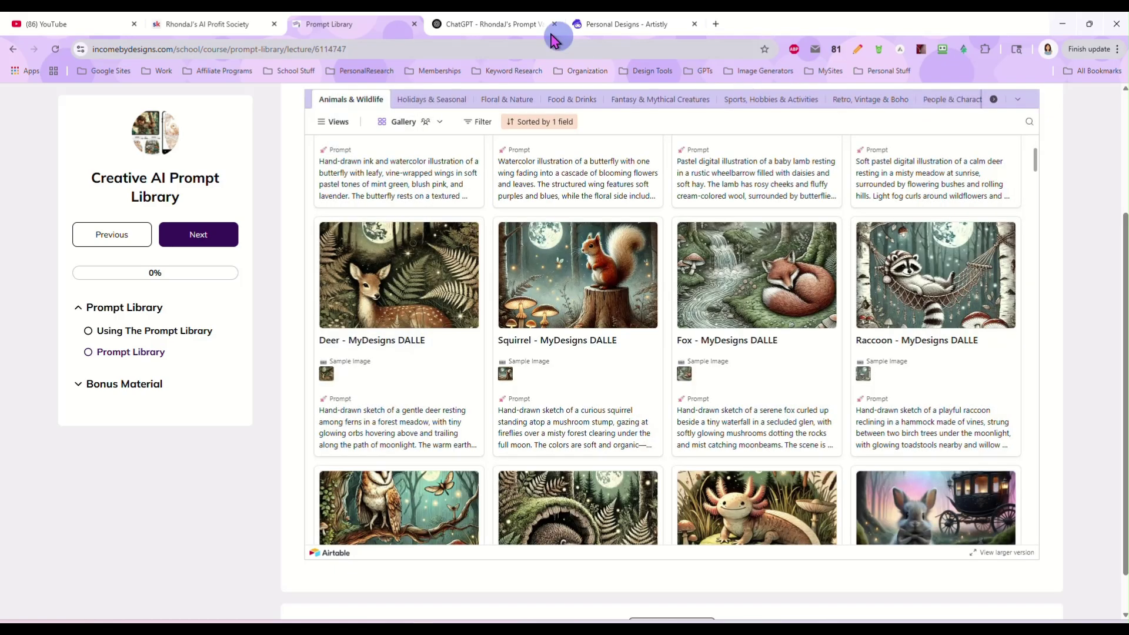
Step: Return to ChatGPT and review the list of Halloween prompt variations through its end and back to the black cat prompt
click(500, 24)
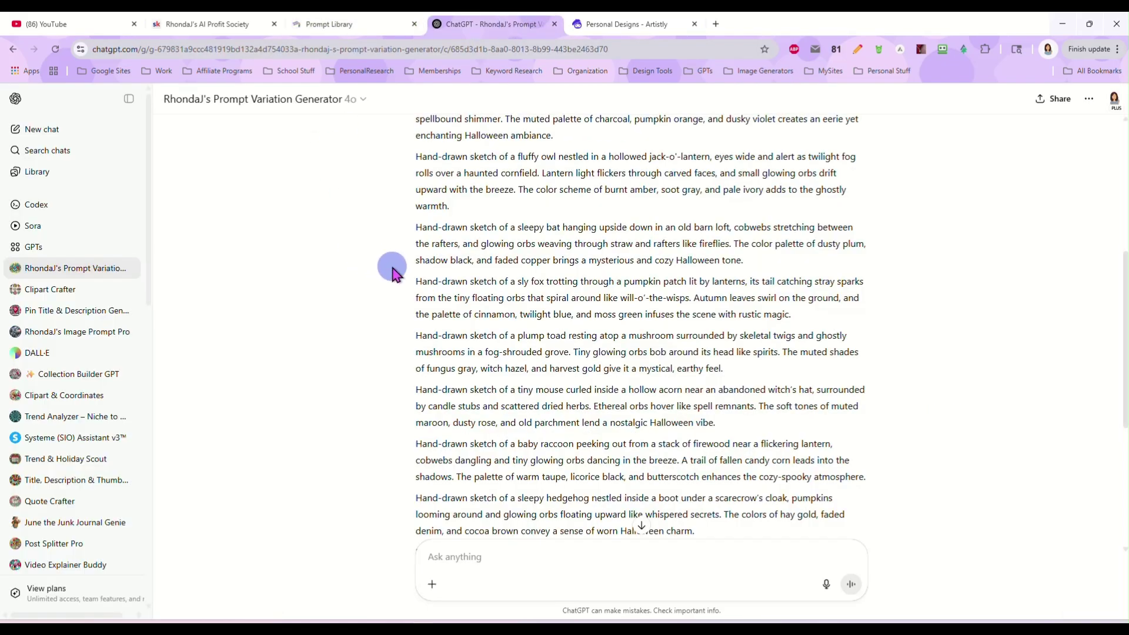
scroll(393, 272, down, 5)
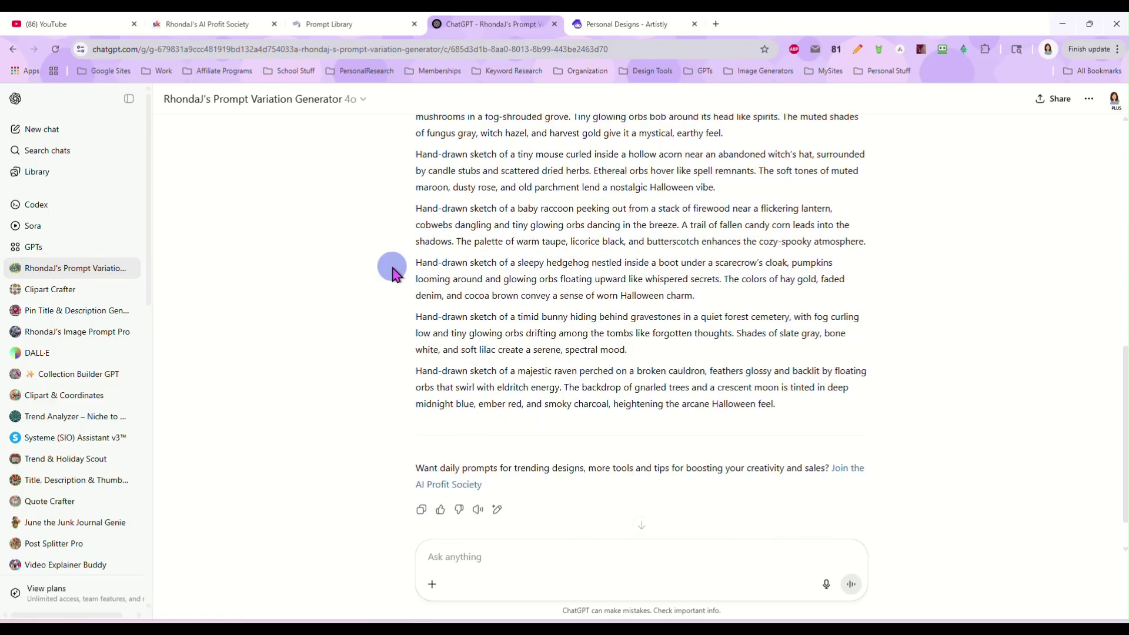
scroll(393, 273, up, 6)
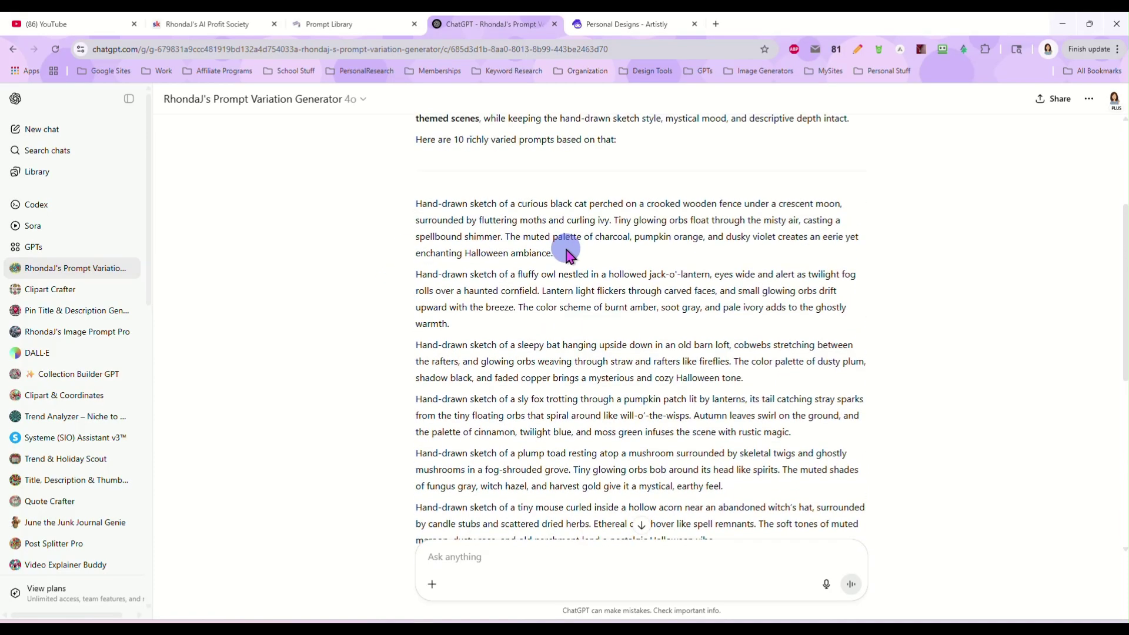
Step: Copy the full black cat prompt from the generated list of Halloween variations
drag(537, 251, 403, 214)
right_click(501, 223)
click(507, 234)
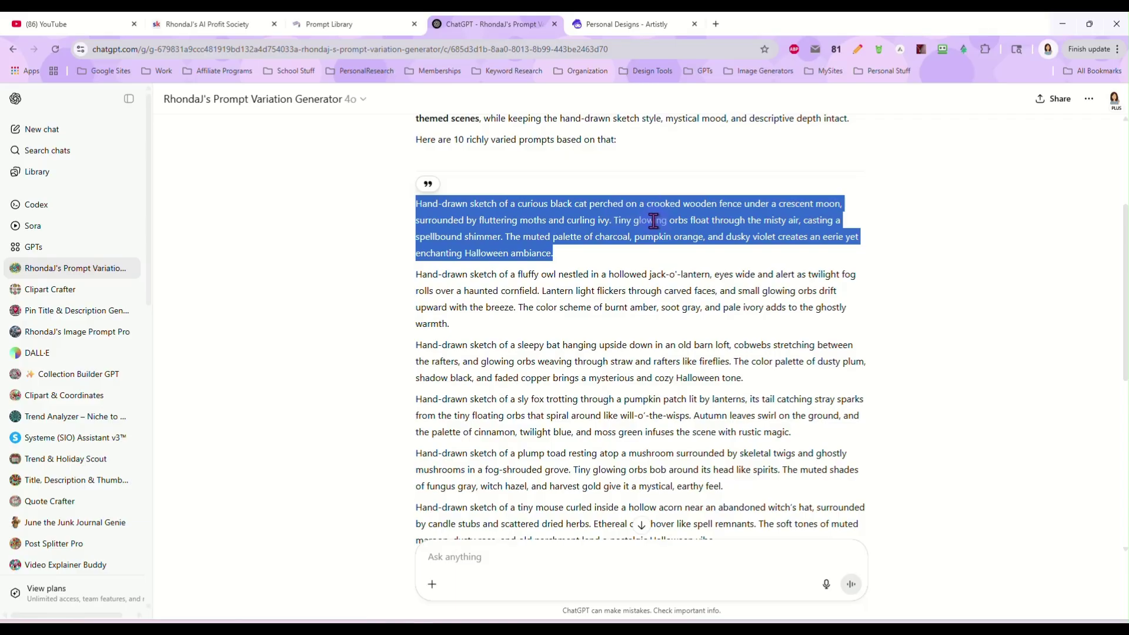
Step: Switch to Artistly and generate 2 images from the copied black cat prompt with AI Image Designer v5's Artistic Designer category
click(616, 23)
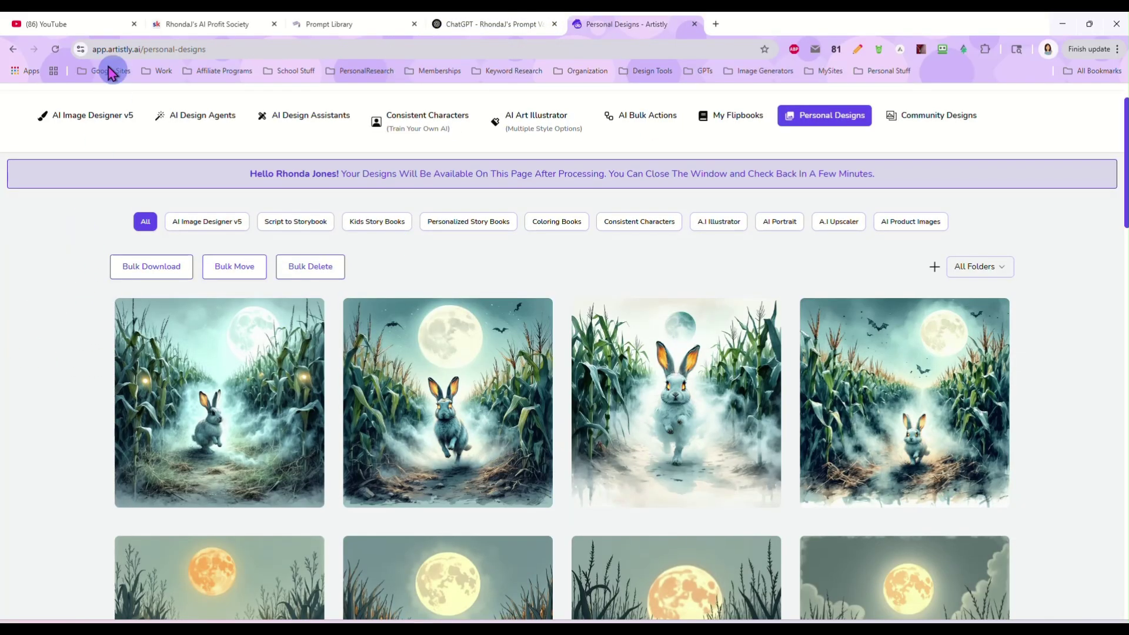
click(87, 119)
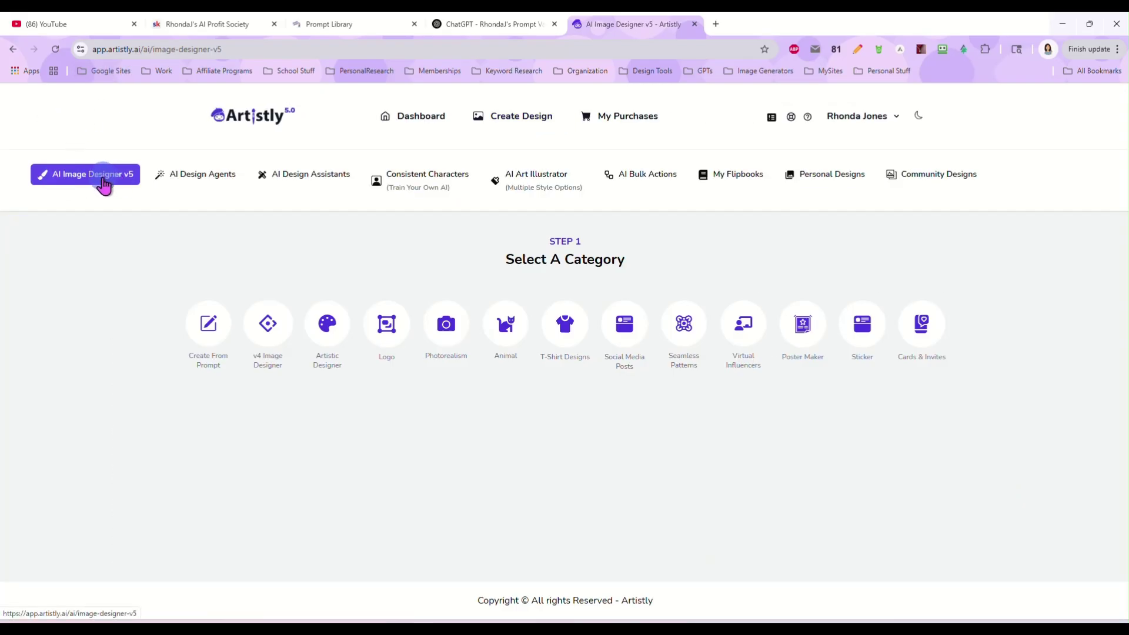
click(333, 316)
click(402, 325)
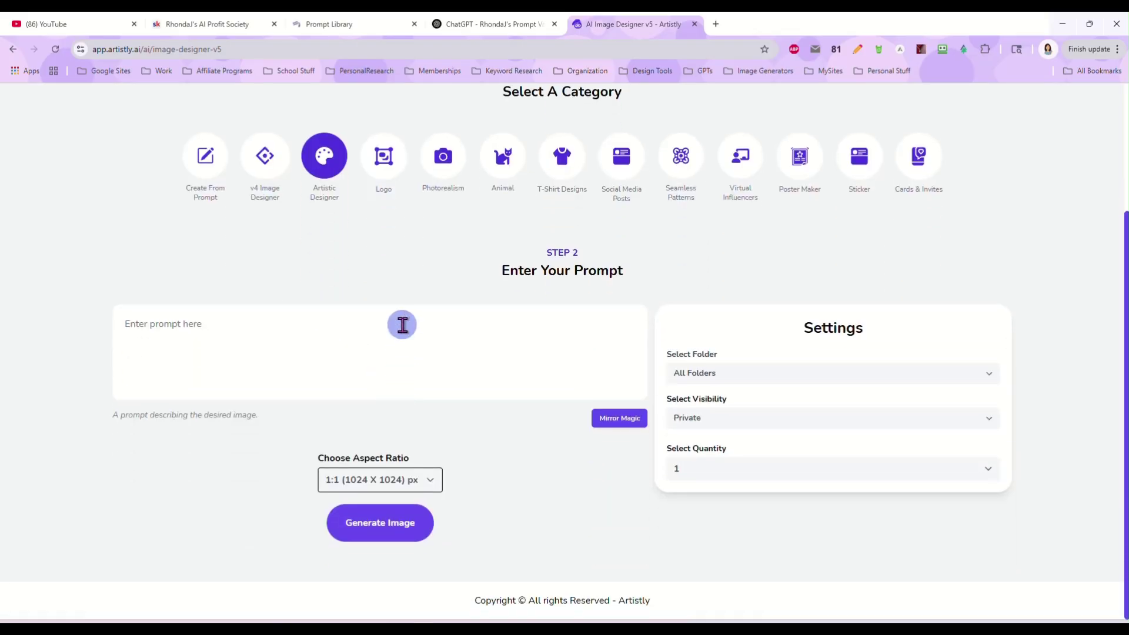
key(ctrl+v)
click(704, 469)
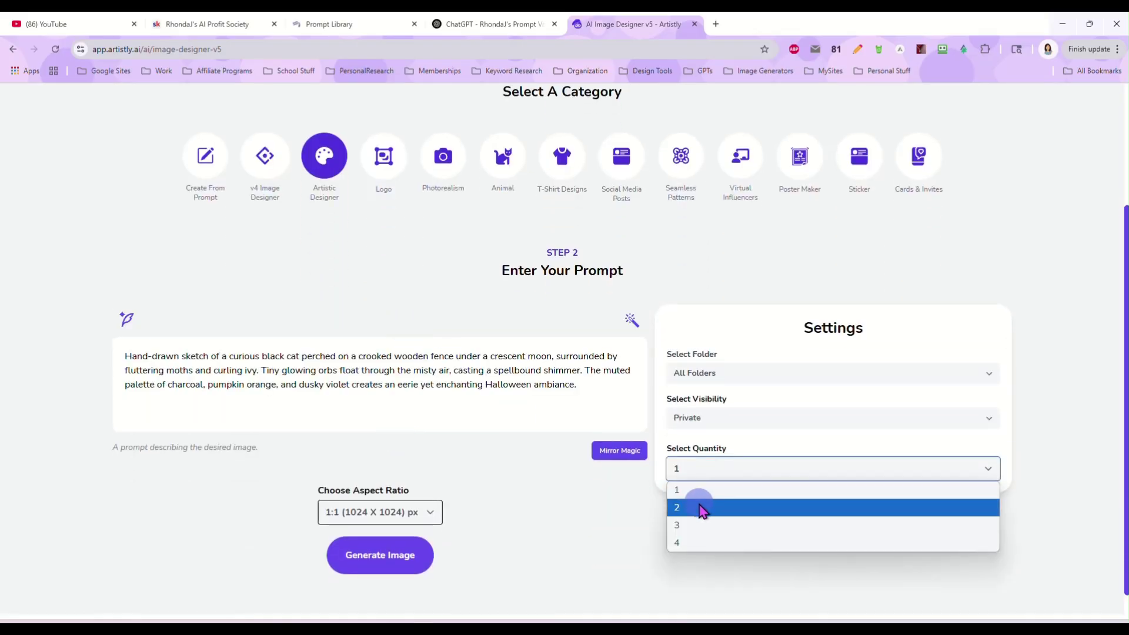
click(702, 507)
click(393, 566)
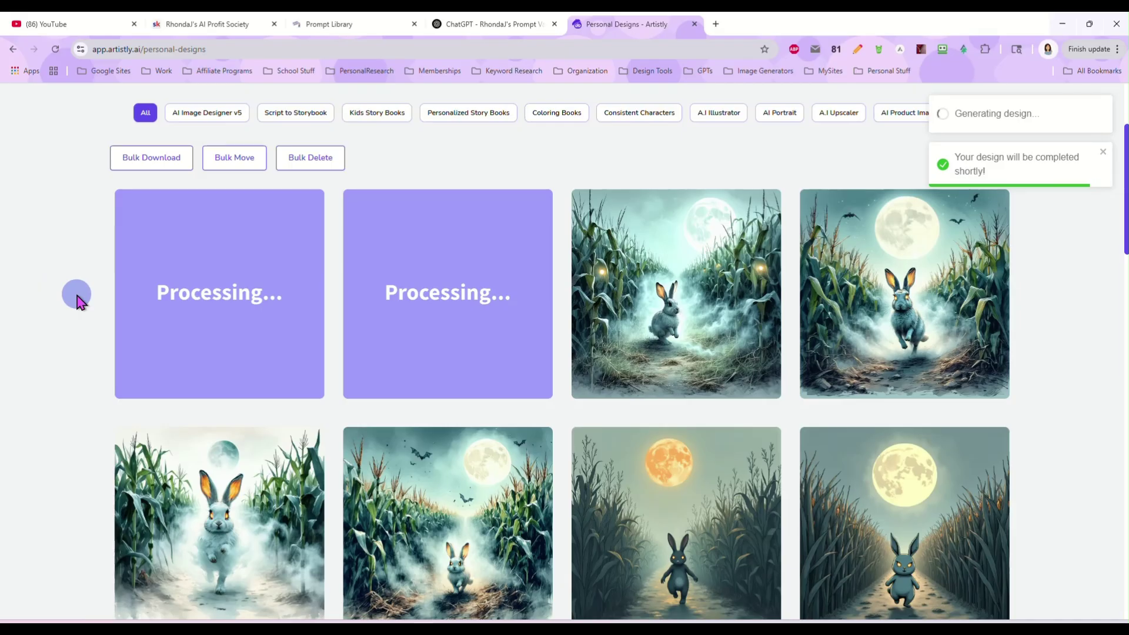
Step: Generate 2 images from the same black cat prompt with AI Art Illustrator in the Creepy Vintage style
scroll(76, 300, up, 2)
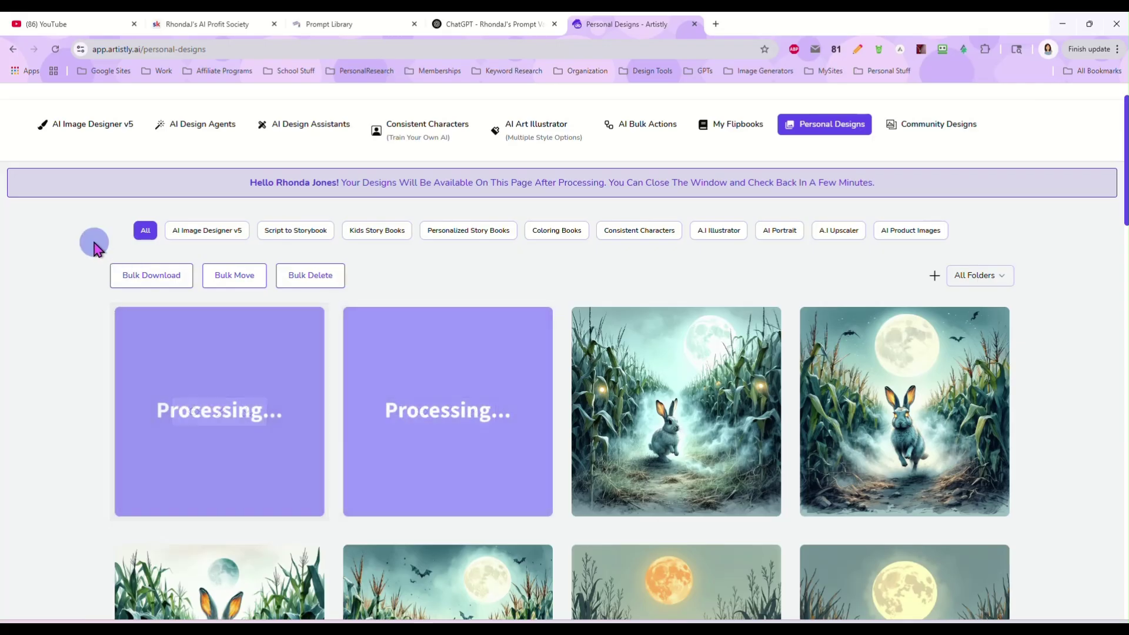
click(539, 128)
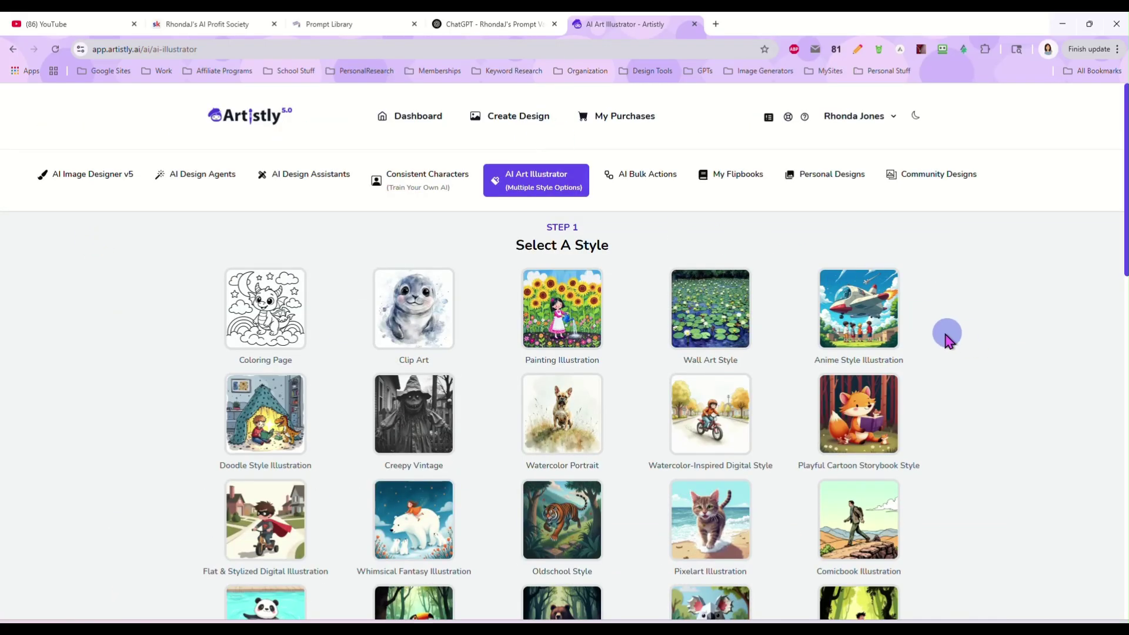
scroll(941, 337, down, 2)
scroll(941, 337, down, 1)
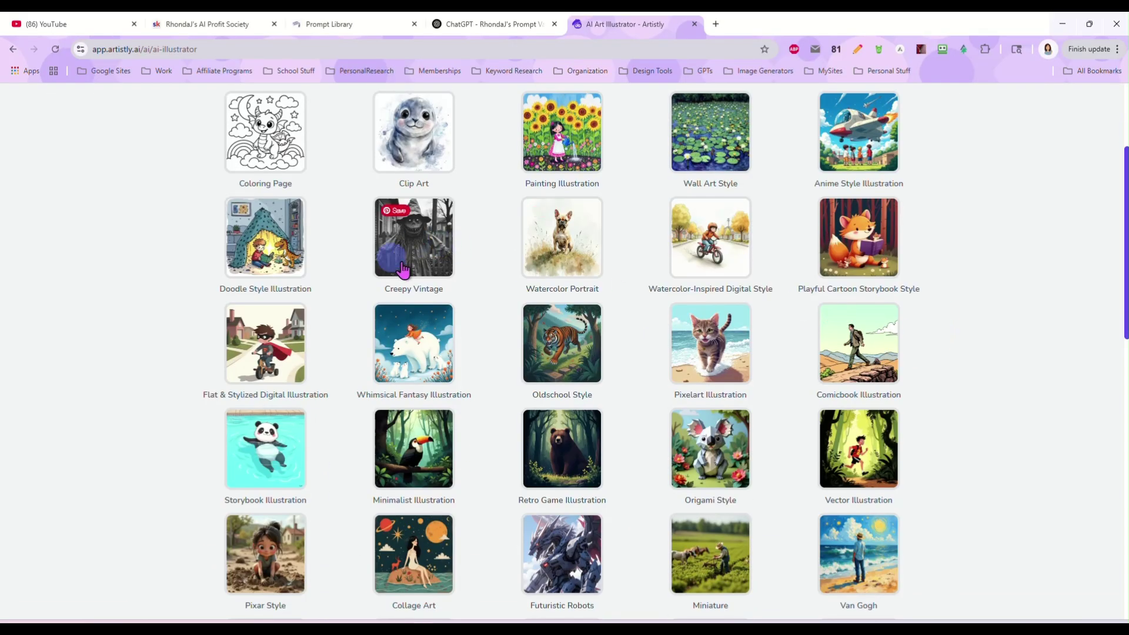
scroll(413, 265, down, 15)
click(443, 364)
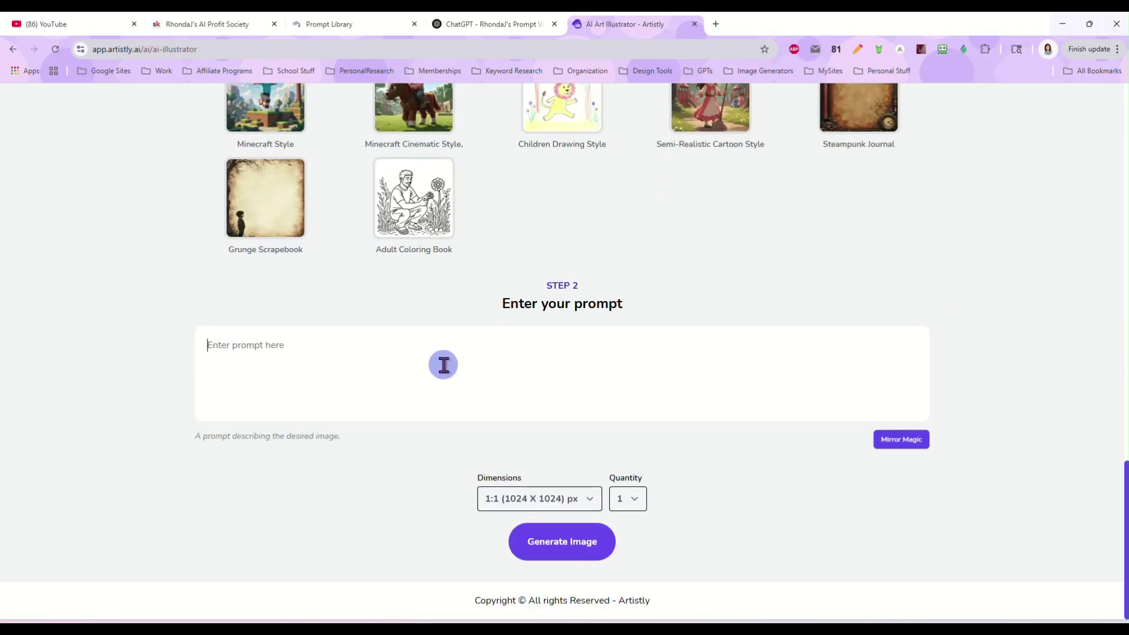
key(ctrl+v)
click(633, 533)
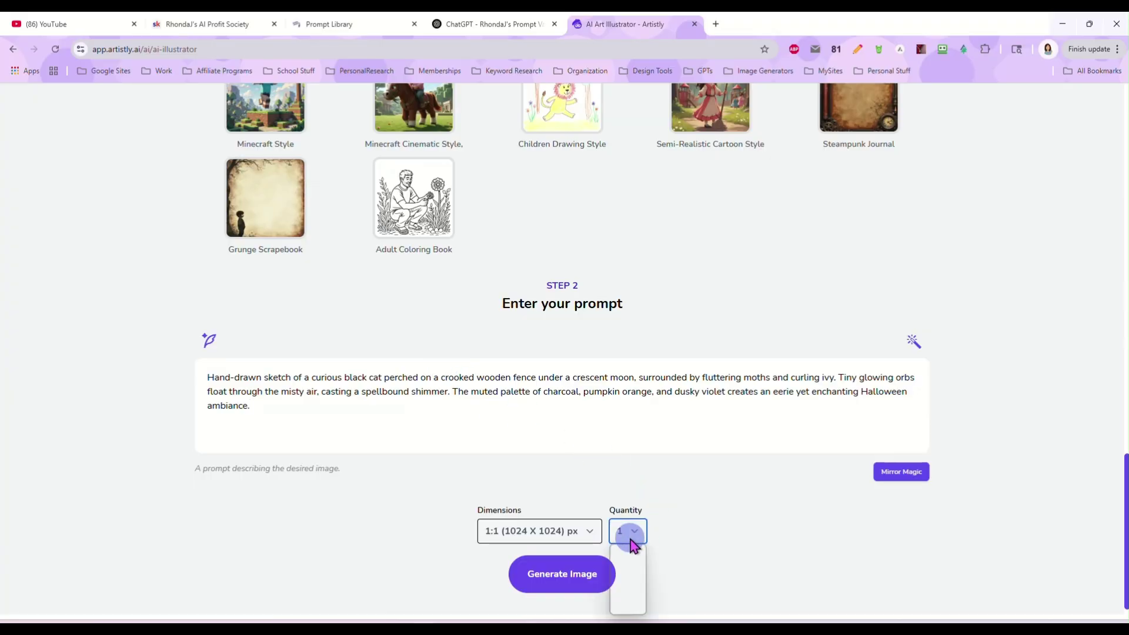
click(627, 571)
click(567, 581)
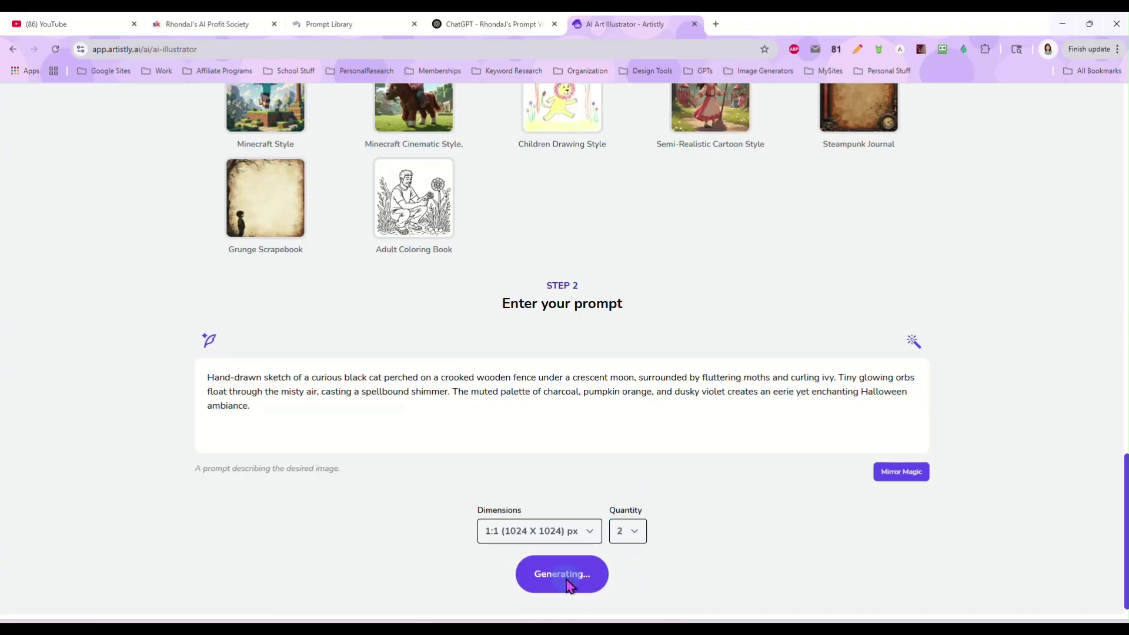
Step: Generate 2 more images of the black cat prompt with AI Image Designer v5's Create From Prompt category at High Quality
scroll(562, 259, up, 20)
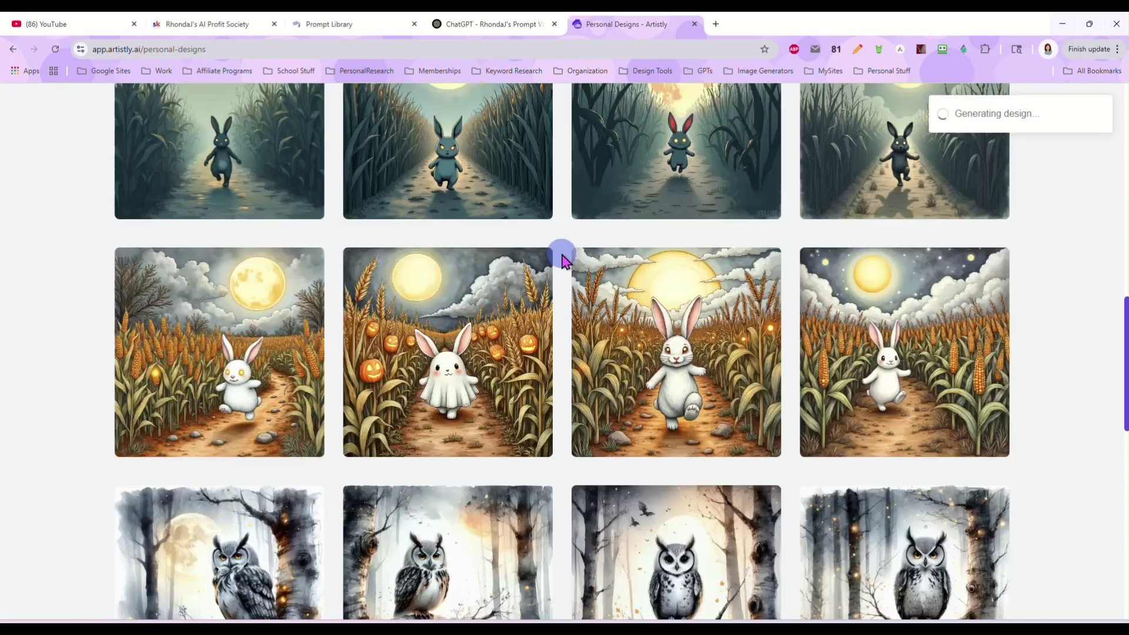
scroll(561, 258, up, 2)
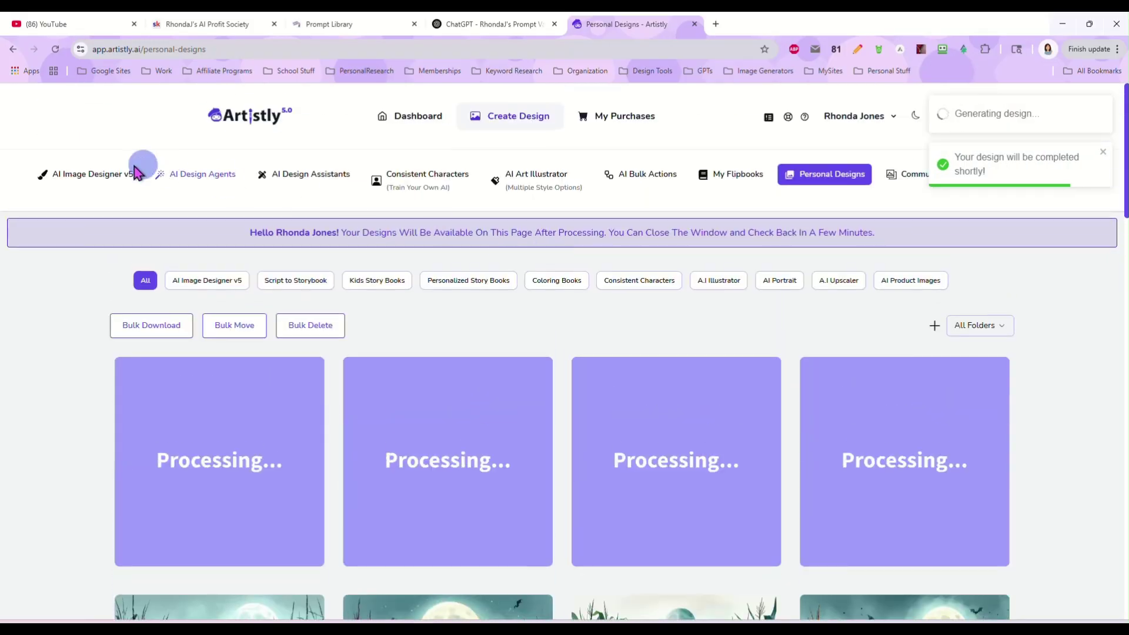
click(70, 174)
click(73, 183)
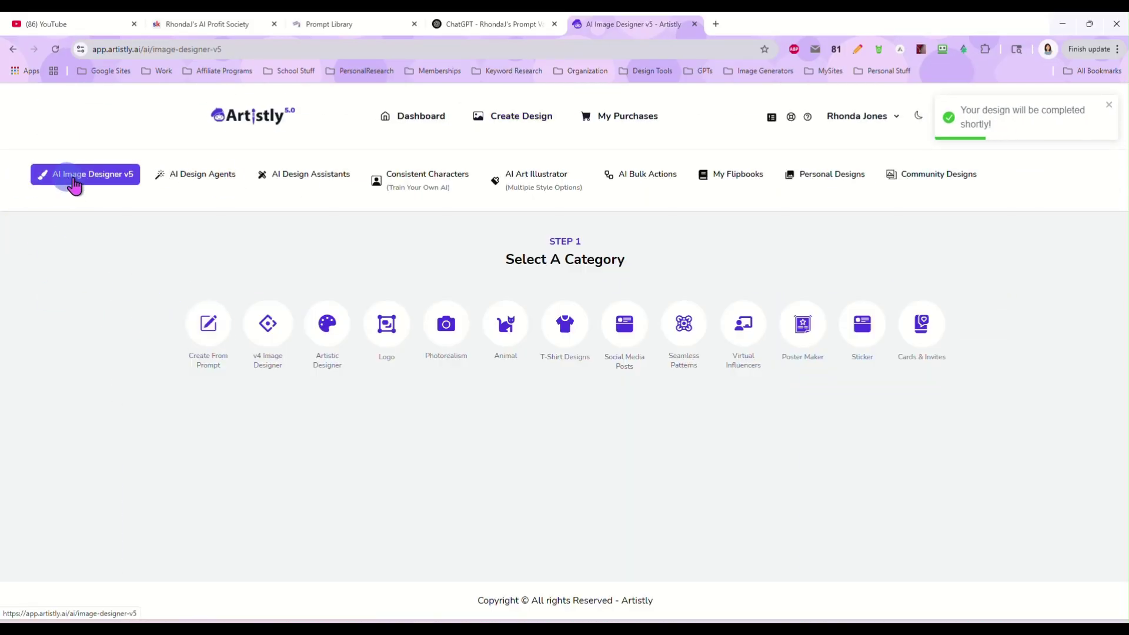
click(209, 323)
click(351, 221)
key(ctrl+v)
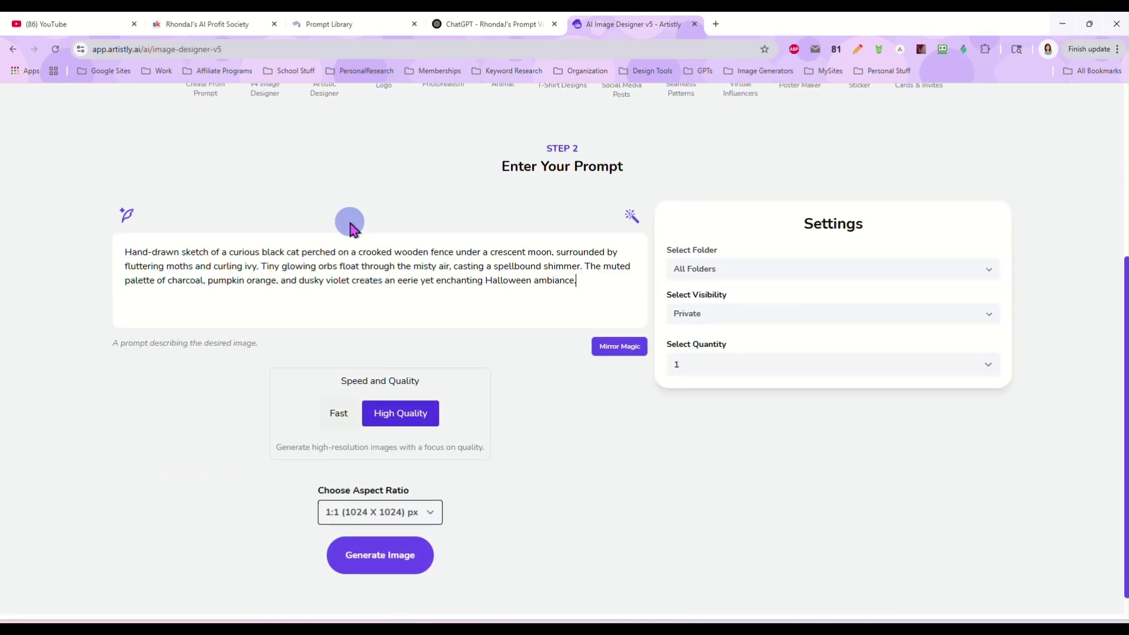
click(704, 367)
click(700, 404)
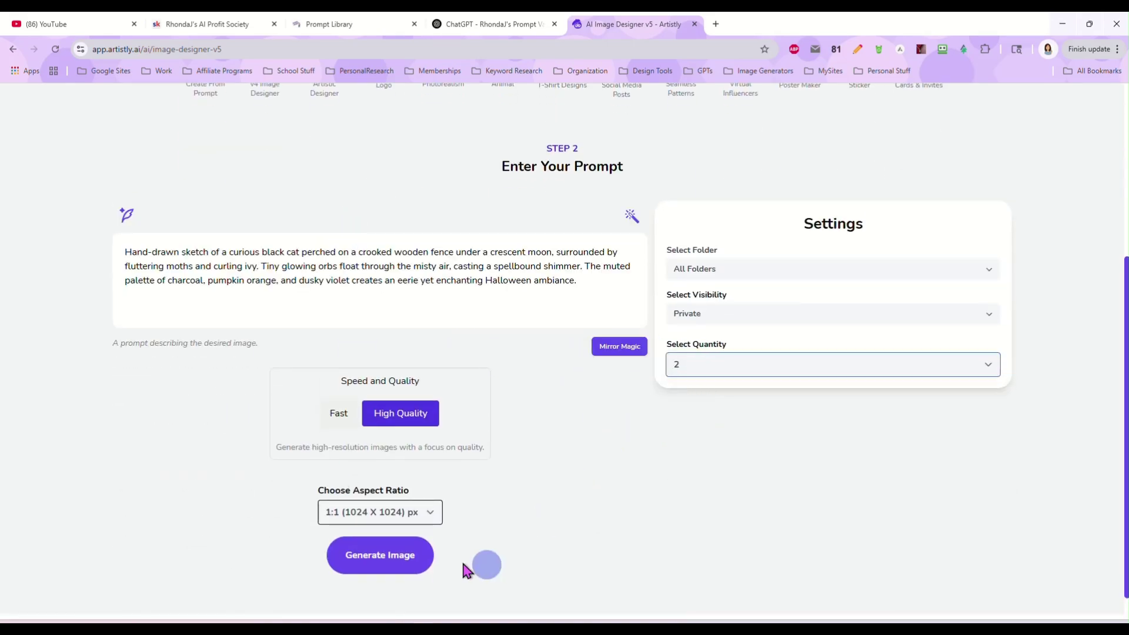
click(391, 559)
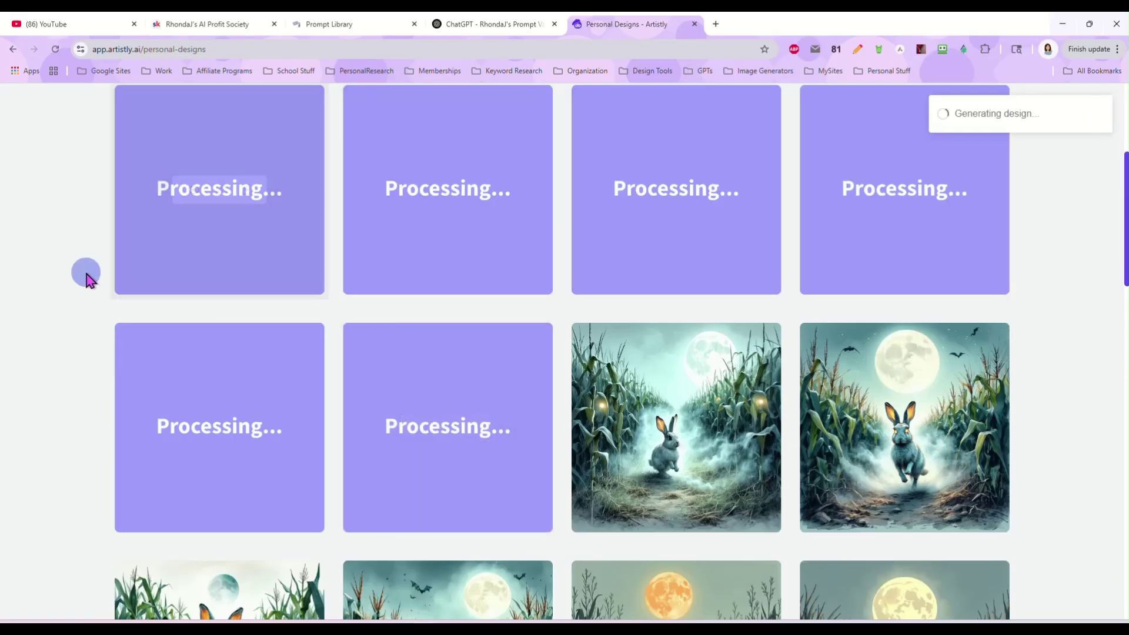
Step: Reload the Personal Designs page to load the processed black cat images
scroll(86, 272, up, 2)
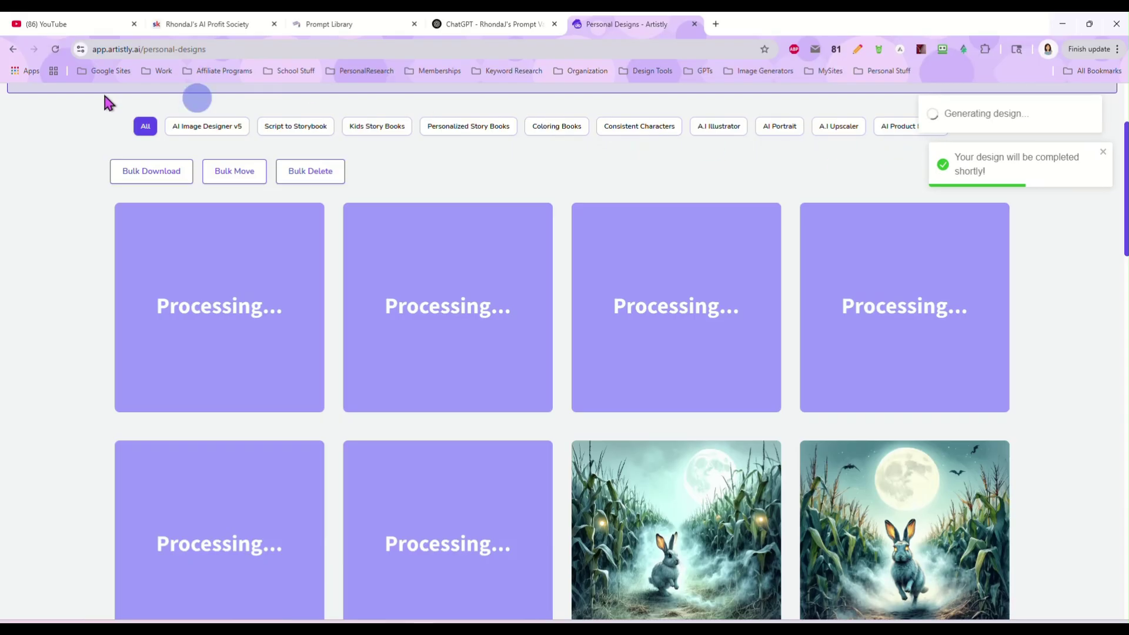
click(55, 49)
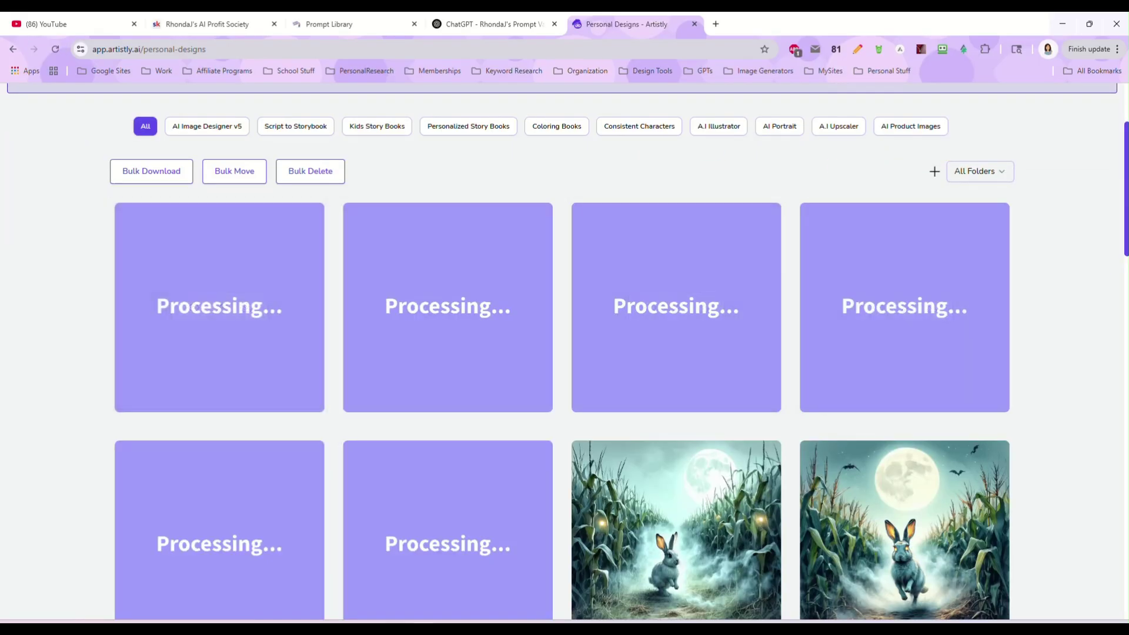
scroll(1071, 290, down, 1)
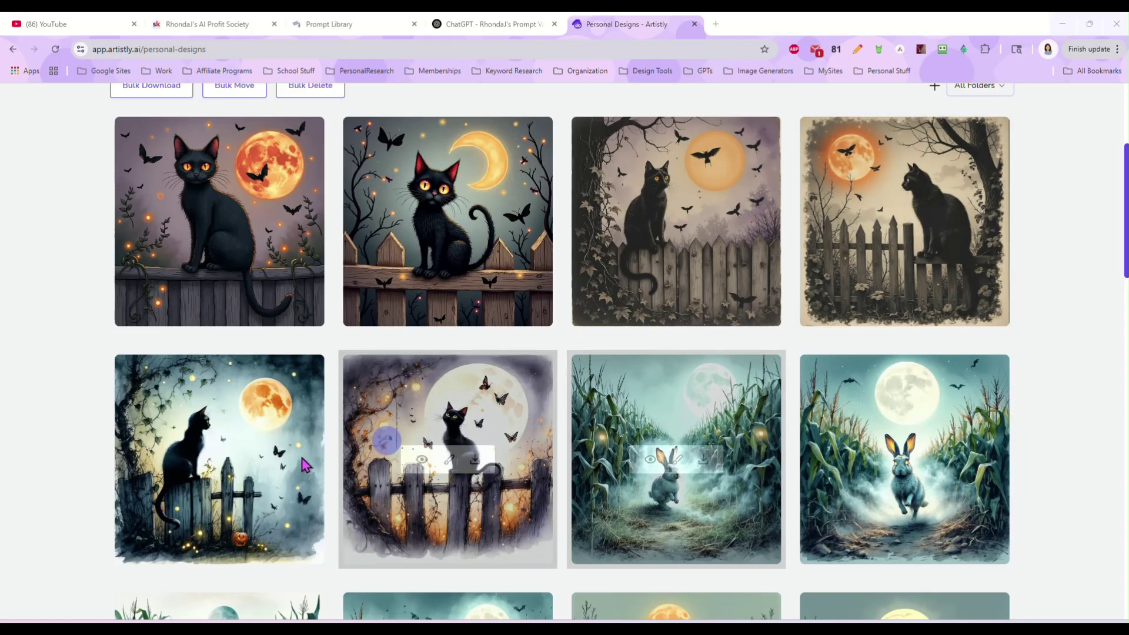
Step: View the details of an Artistic Designer cat, a Creepy Vintage cat and the crescent-moon cat, closing each one
click(193, 460)
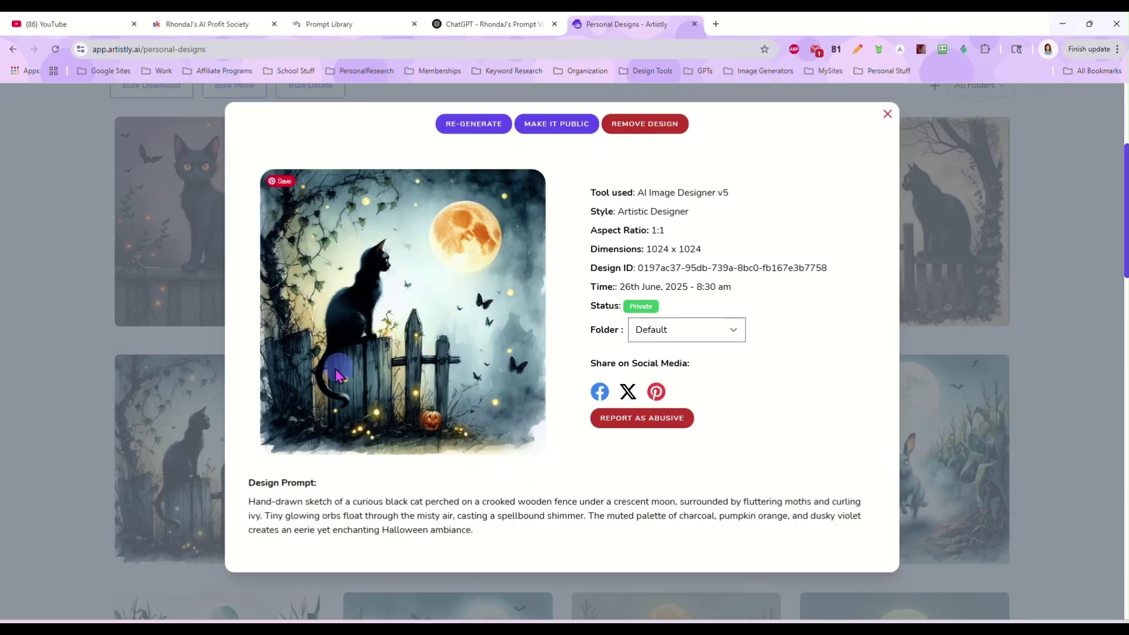
click(887, 124)
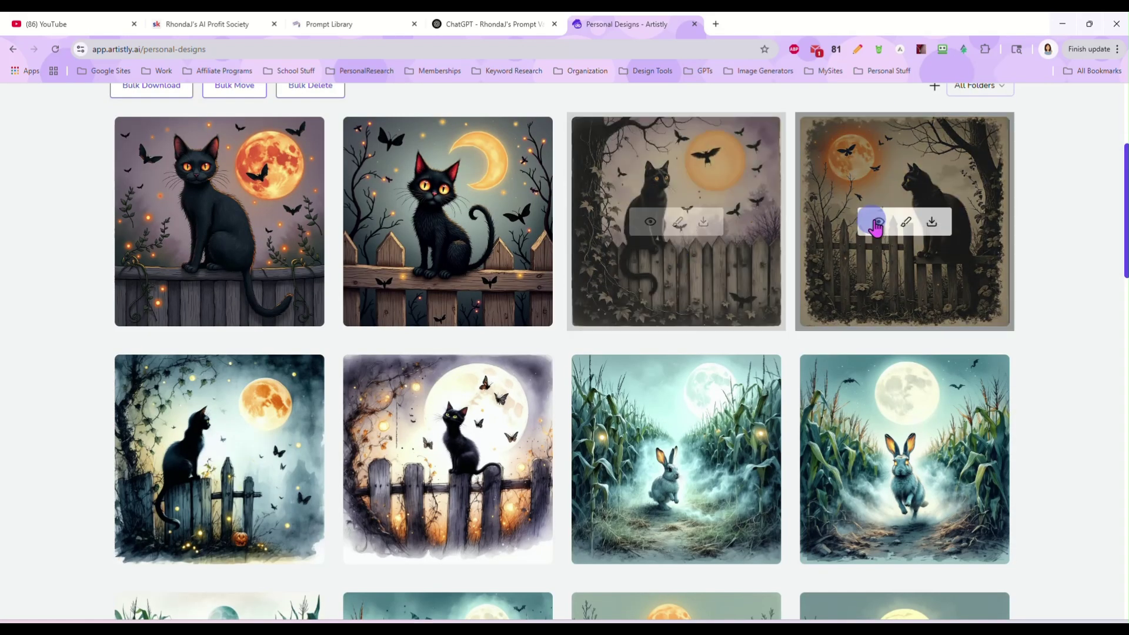
click(650, 222)
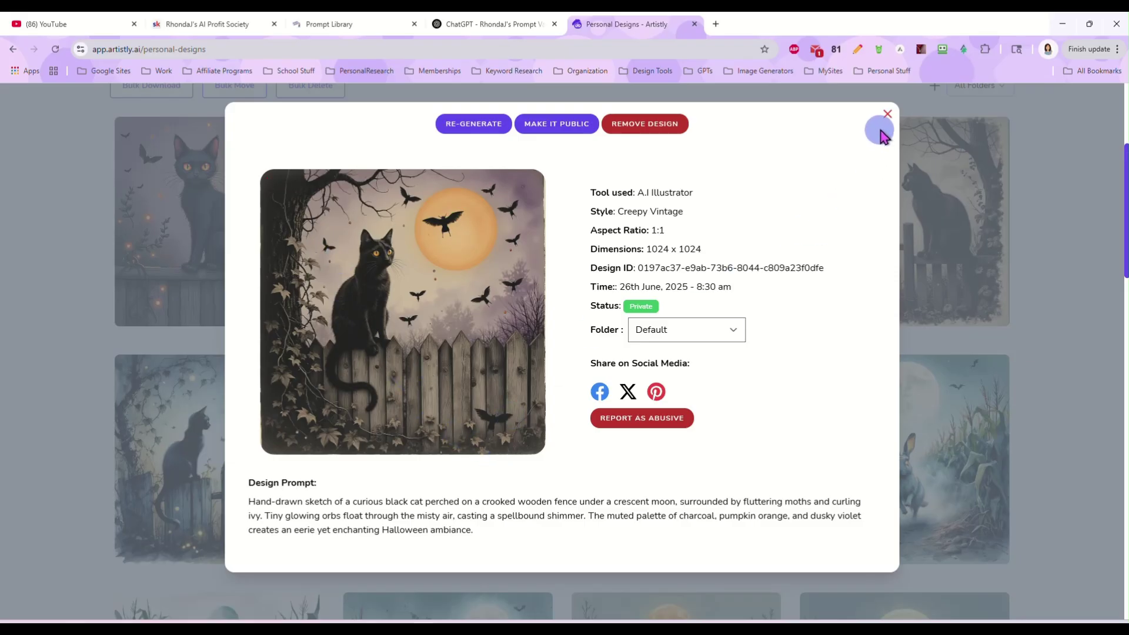
click(887, 114)
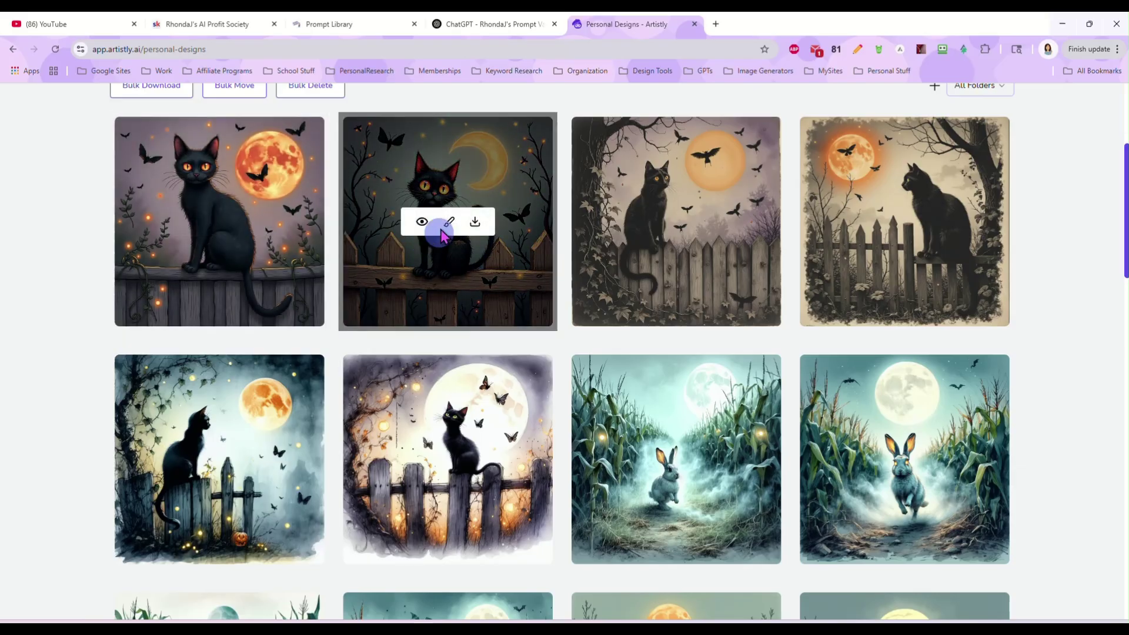
click(422, 222)
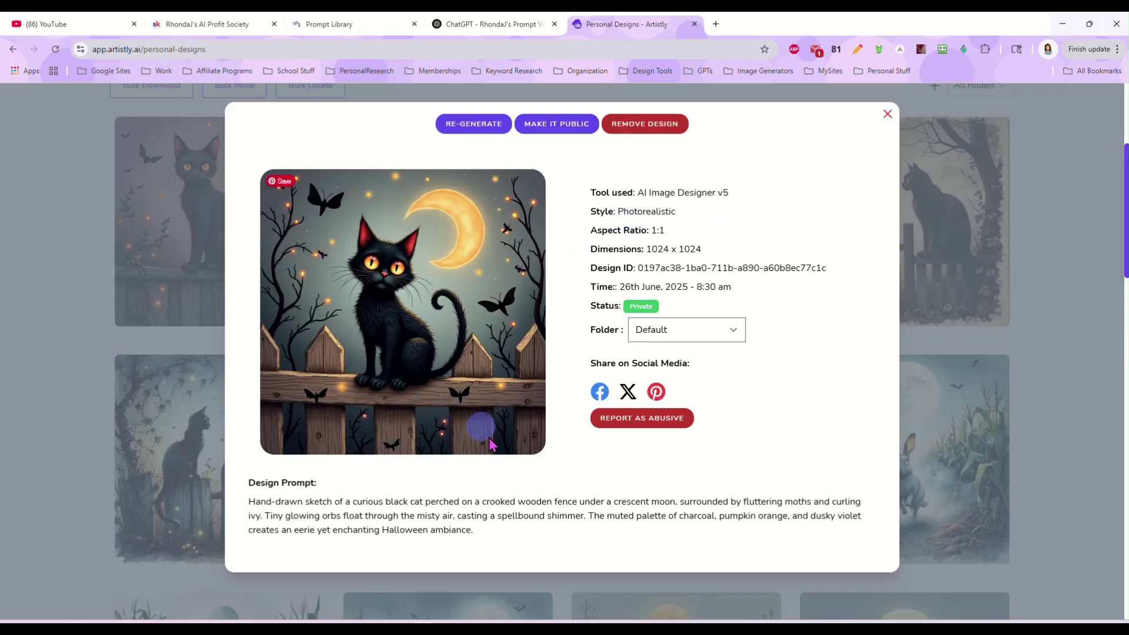
click(888, 114)
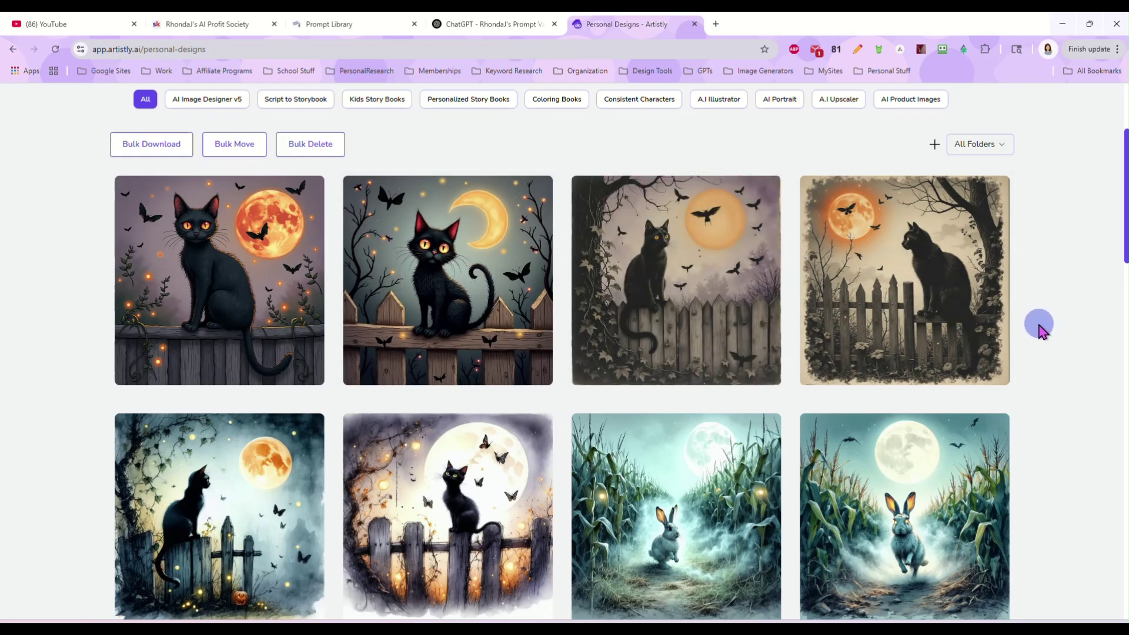
Step: Compare the black cat images across the gallery, reopen the crescent-moon cat's details, and close them
scroll(1039, 331, down, 2)
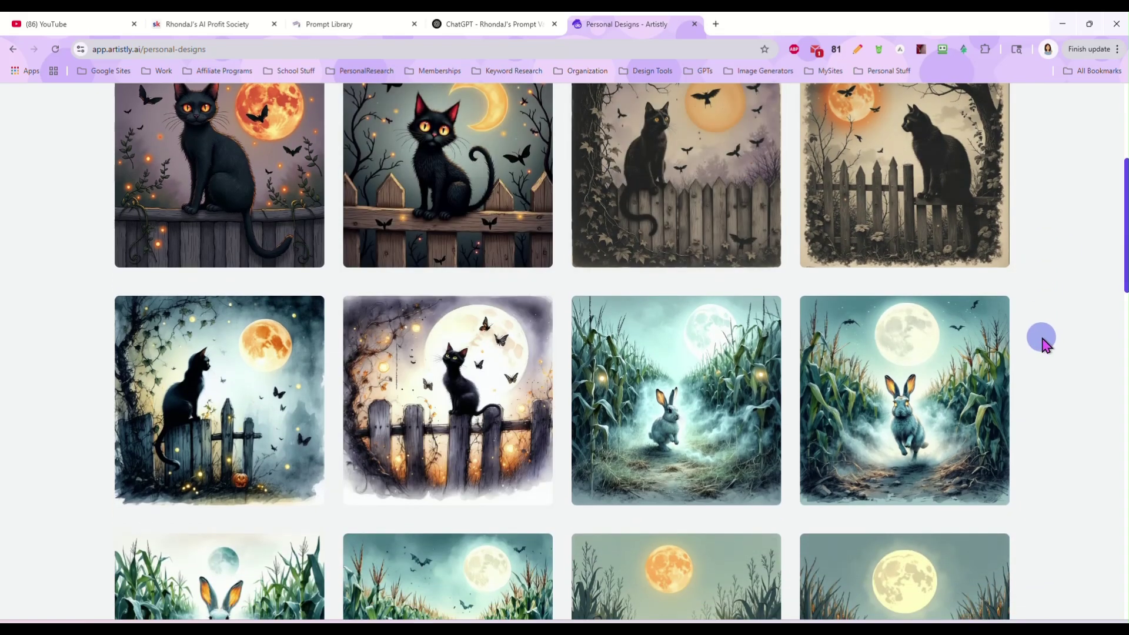
scroll(1047, 345, up, 1)
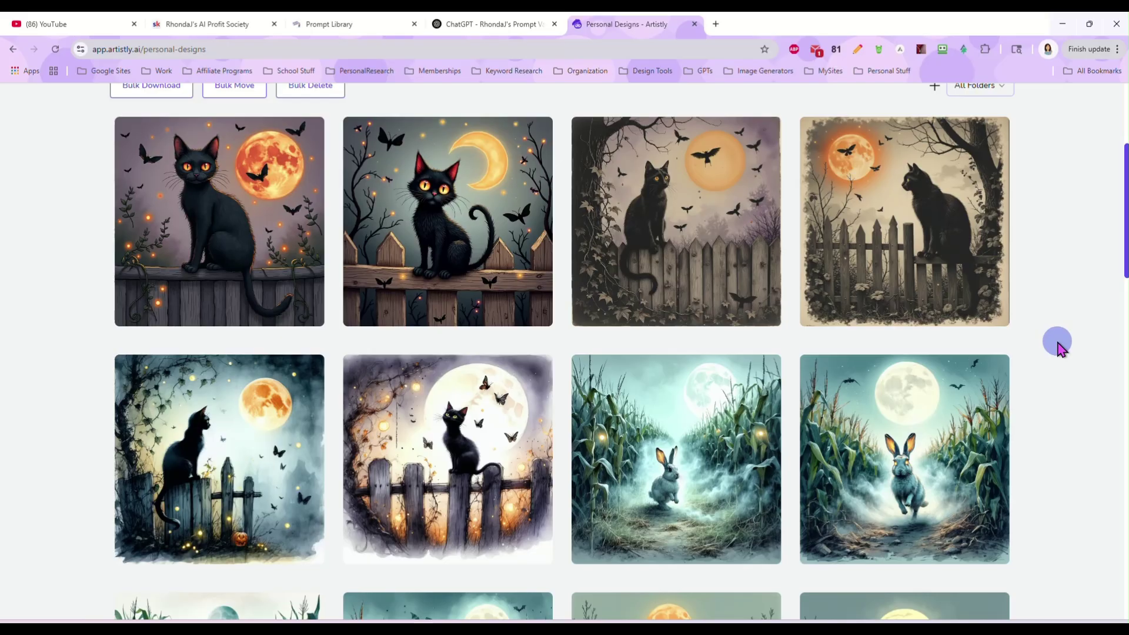
scroll(1058, 347, up, 2)
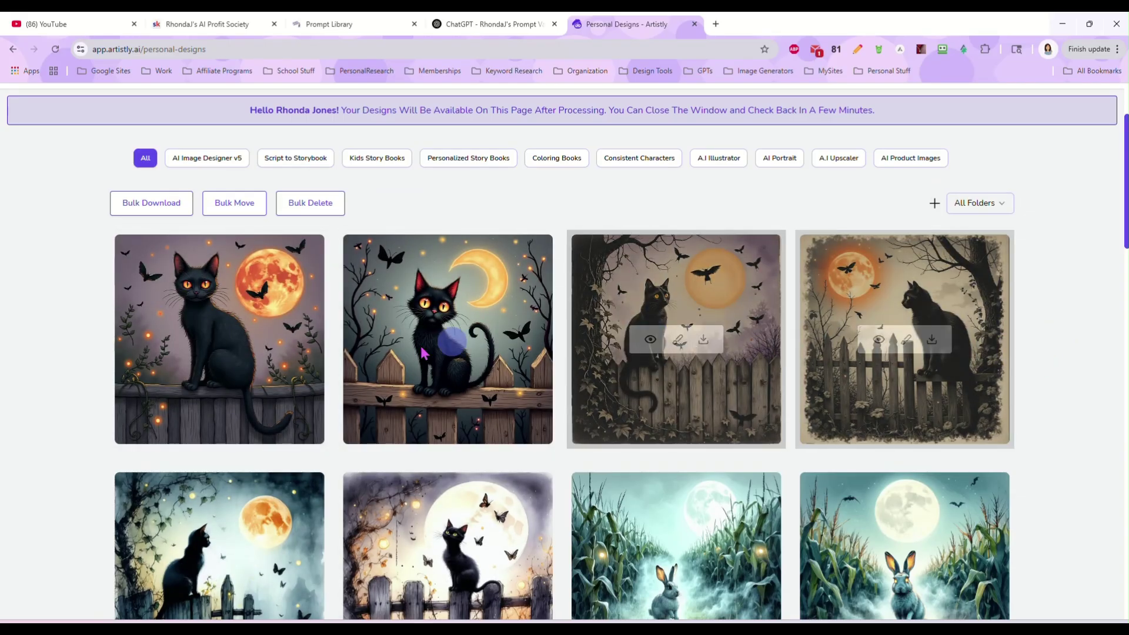
scroll(40, 370, down, 1)
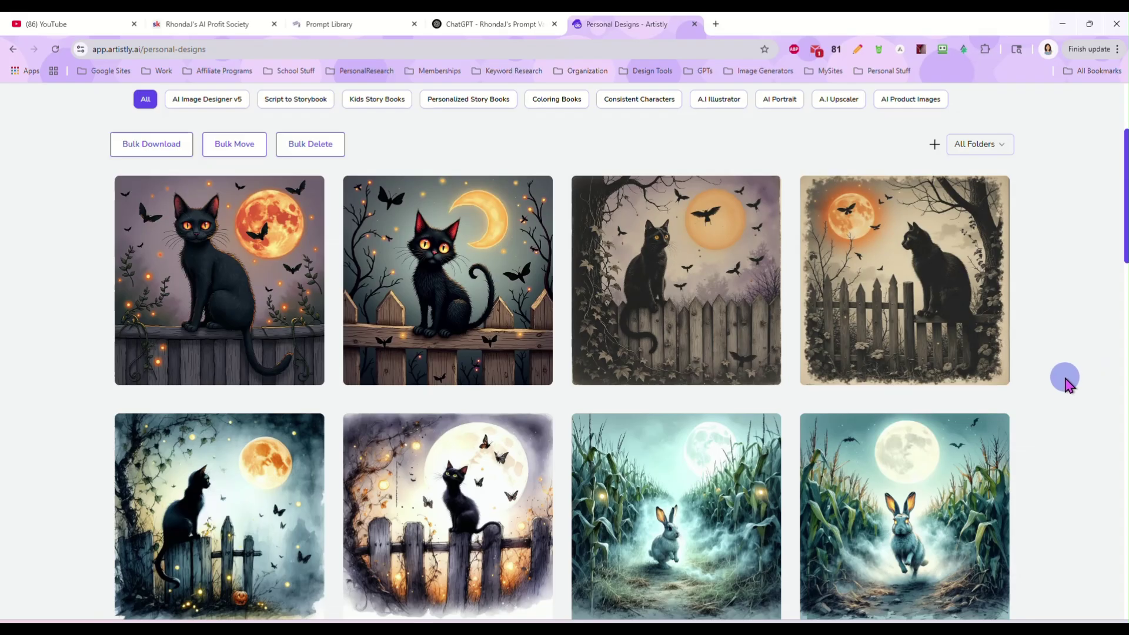
click(422, 281)
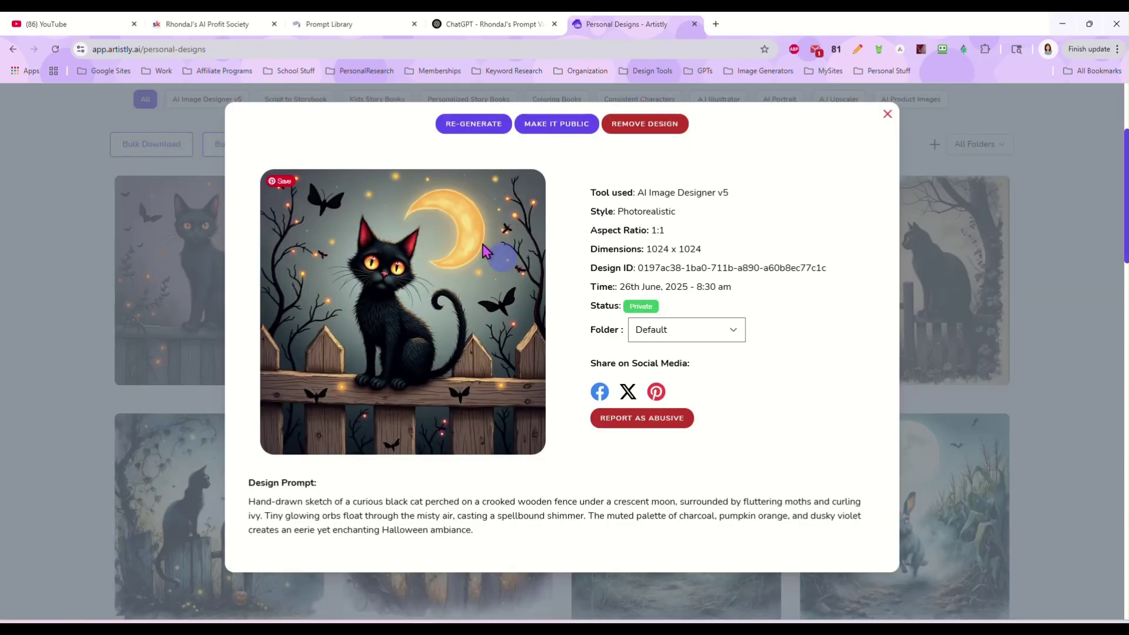
click(886, 116)
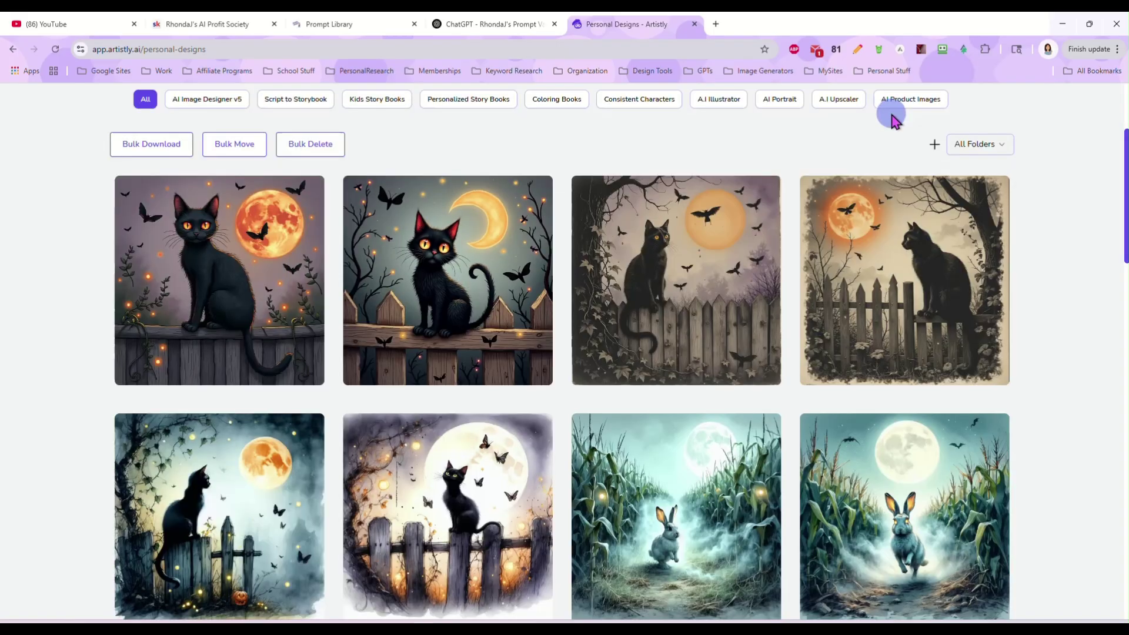
Step: Switch to the Prompt Library and open the deer record's sample image enlarged for comparison
click(353, 24)
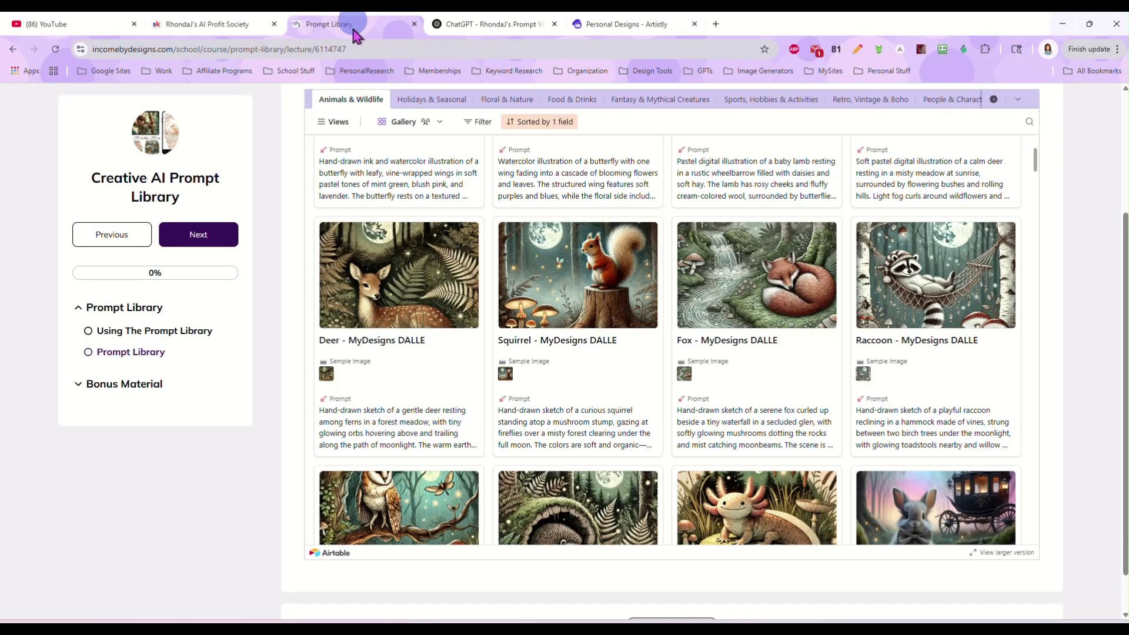
click(389, 282)
click(630, 288)
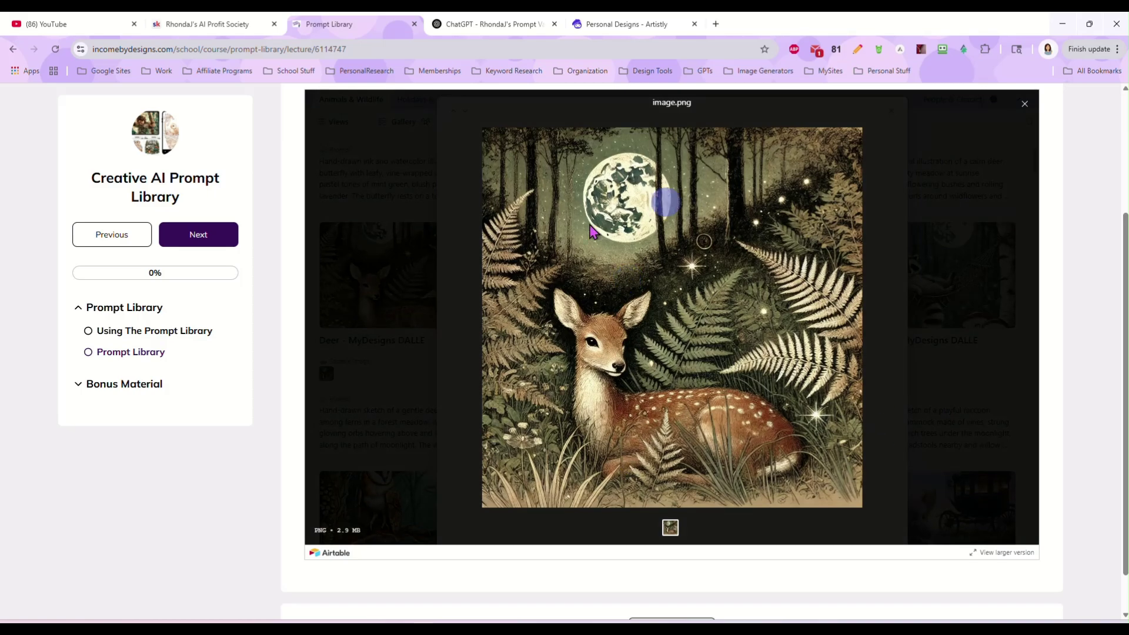
Step: Close the enlarged deer image, return to the ChatGPT conversation, and copy the plump toad prompt from the generated variations
click(1024, 109)
click(492, 24)
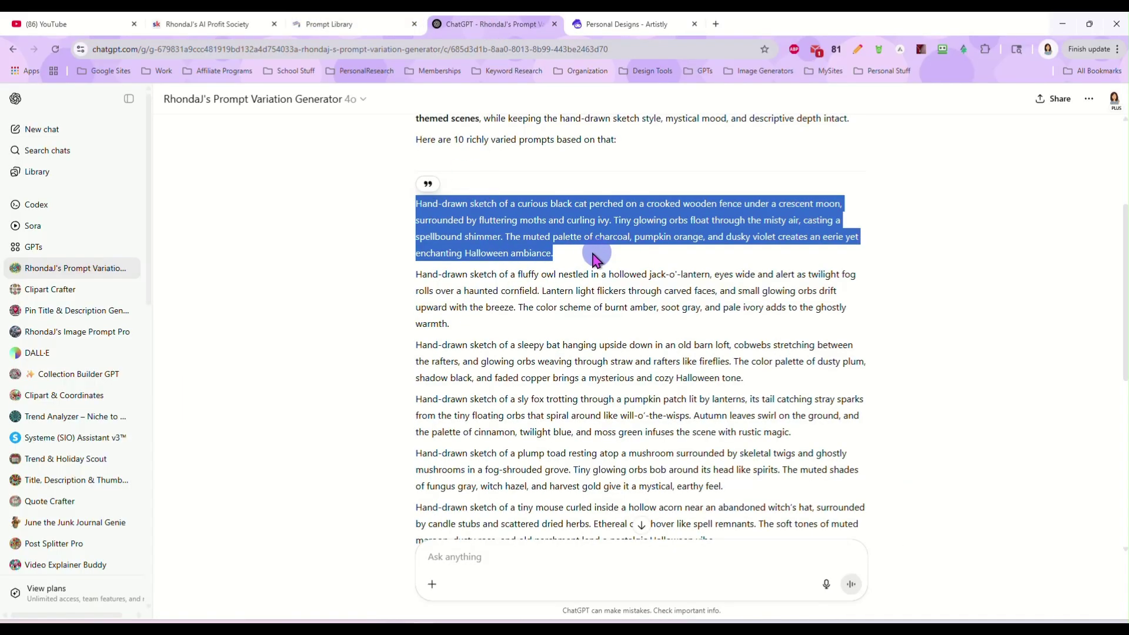
scroll(588, 258, down, 2)
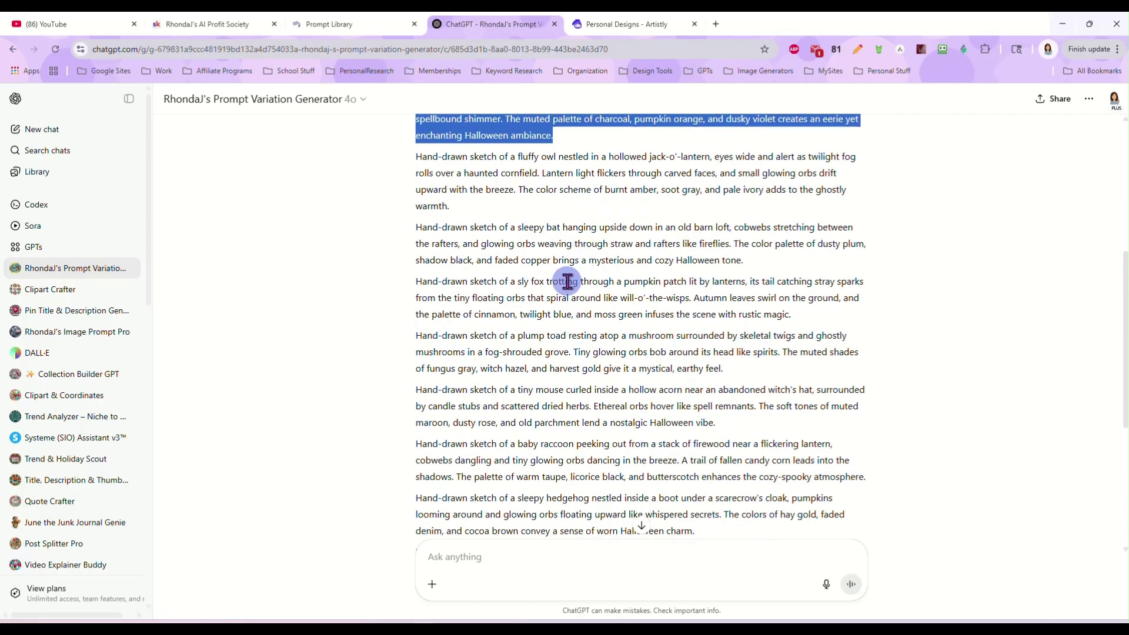
scroll(567, 281, up, 4)
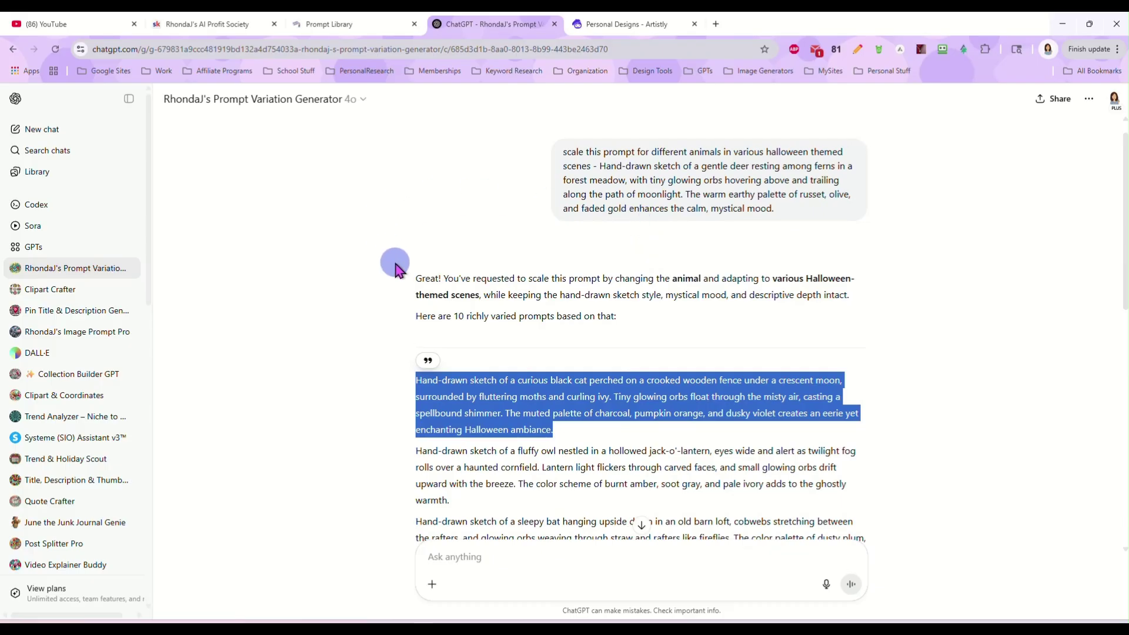
scroll(395, 267, down, 3)
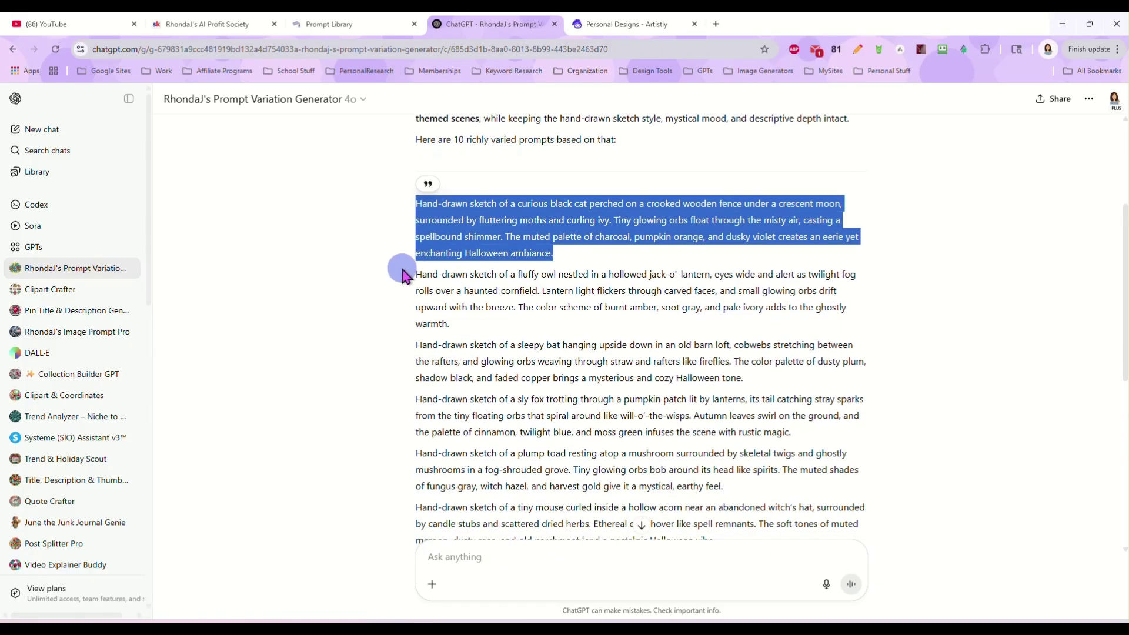
scroll(404, 275, down, 1)
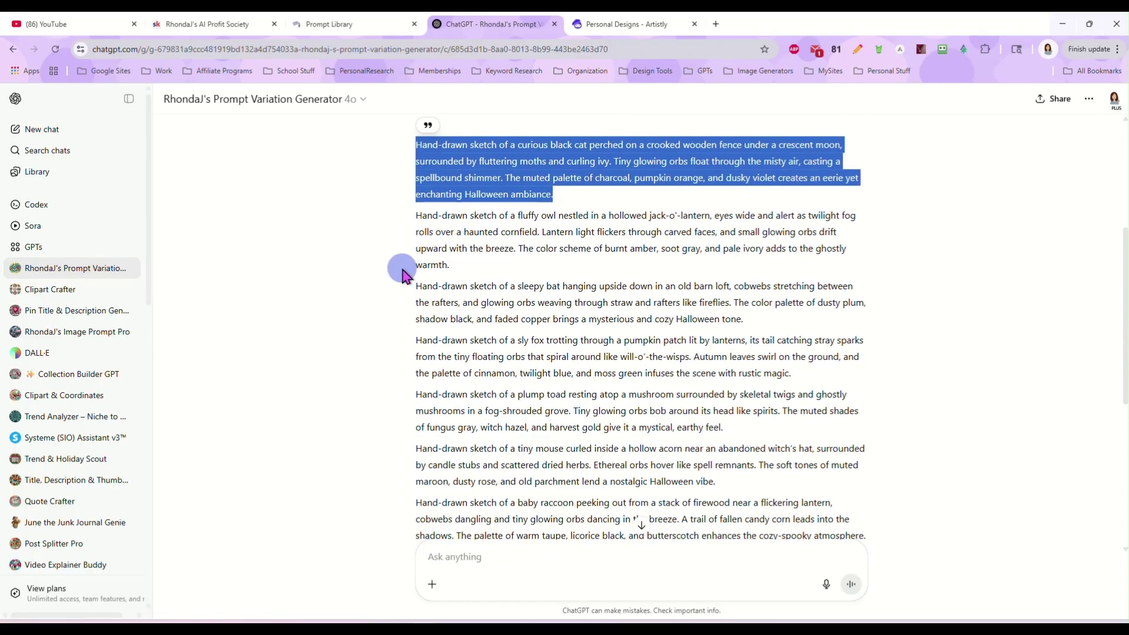
scroll(403, 275, down, 2)
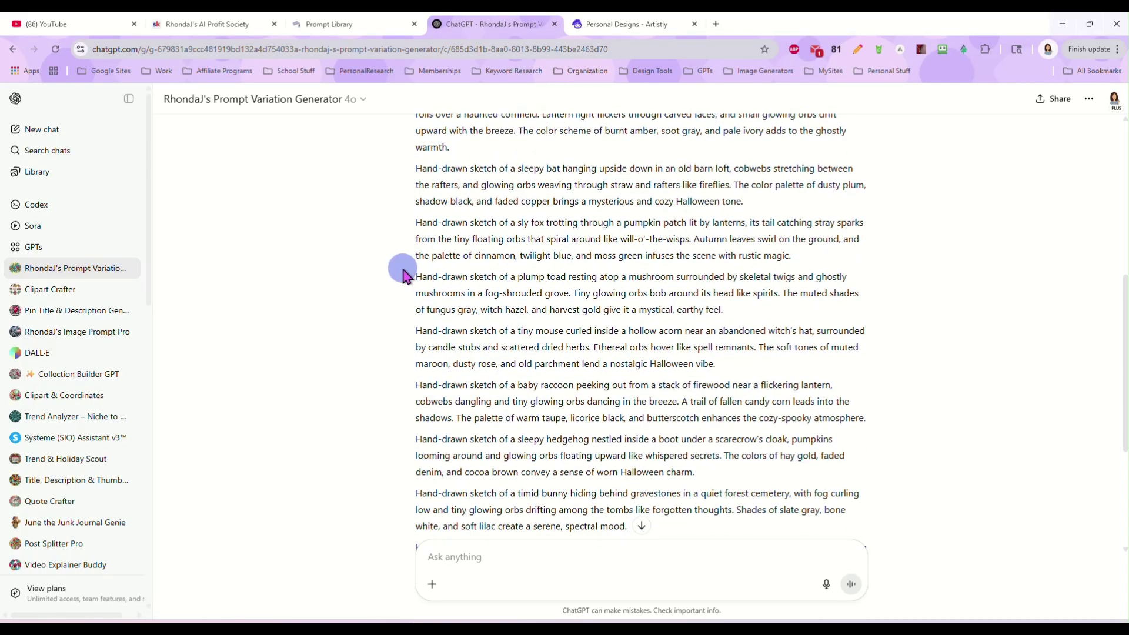
drag(723, 309, 415, 281)
key(ctrl+c)
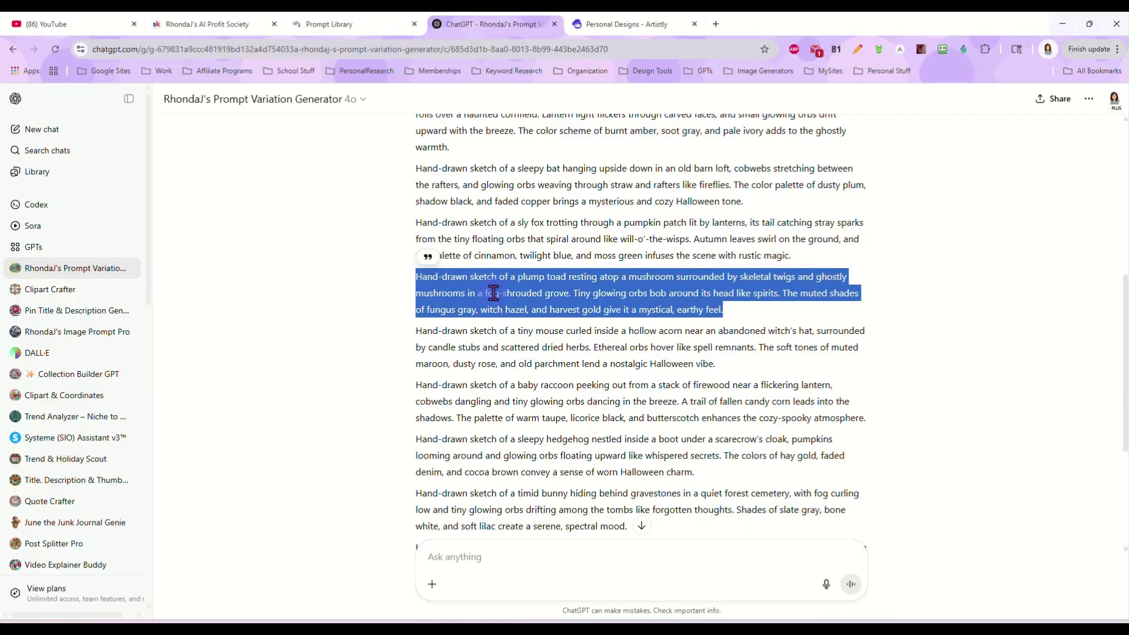
Step: Generate 2 images from the copied toad prompt in Artistly's AI Image Designer v5, using the Artistic Designer category
click(620, 25)
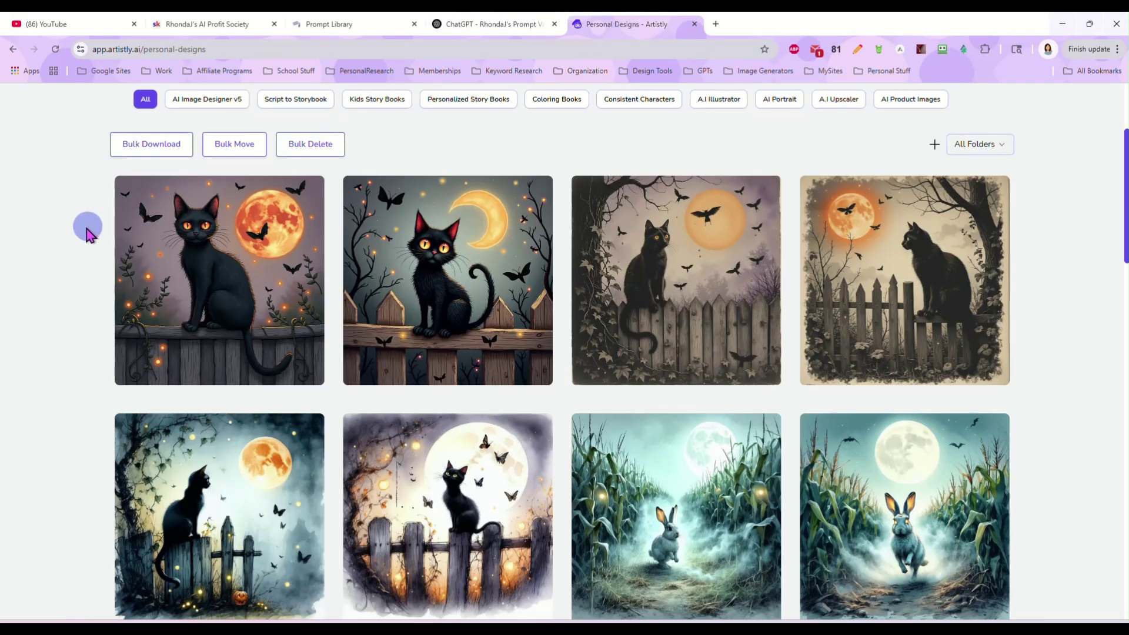
scroll(87, 236, up, 3)
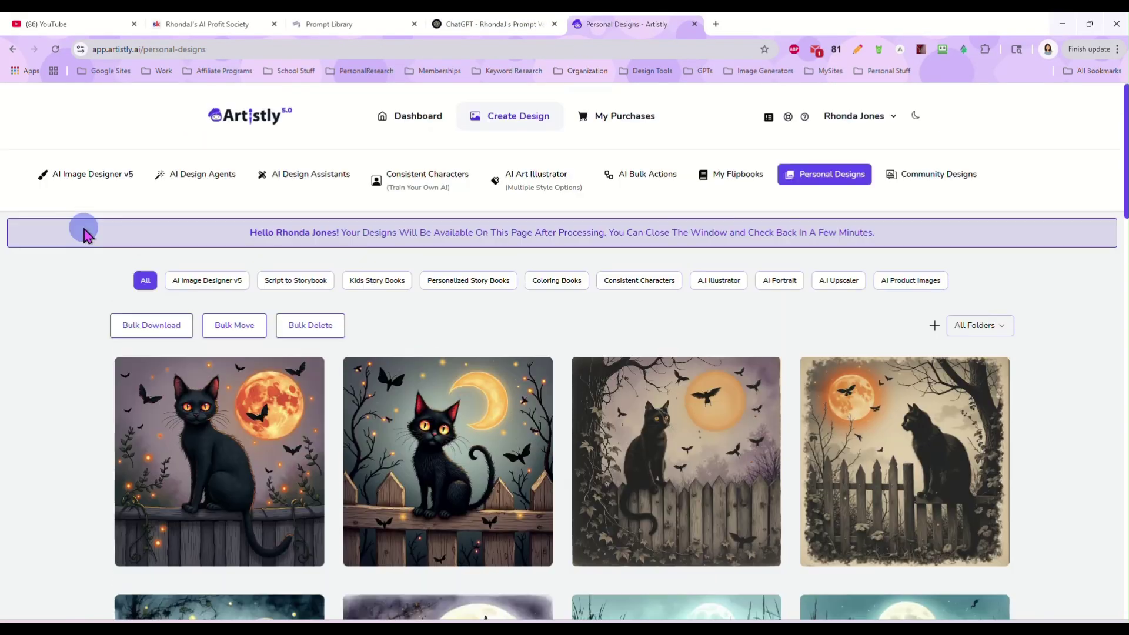
click(114, 184)
click(325, 322)
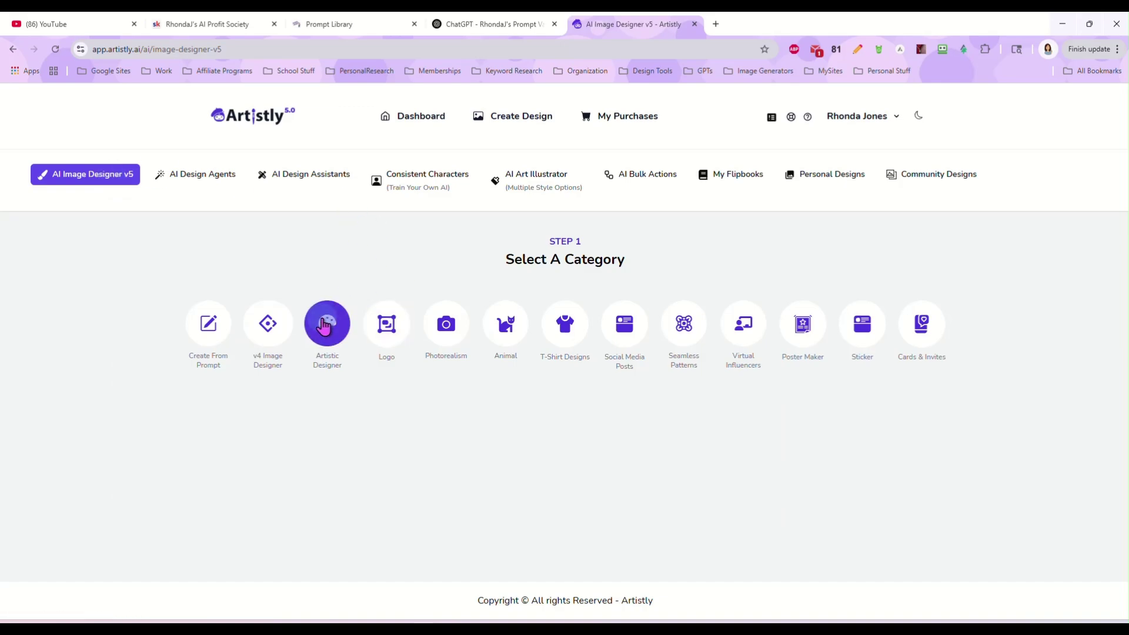
scroll(323, 326, down, 2)
scroll(322, 325, down, 1)
key(ctrl+v)
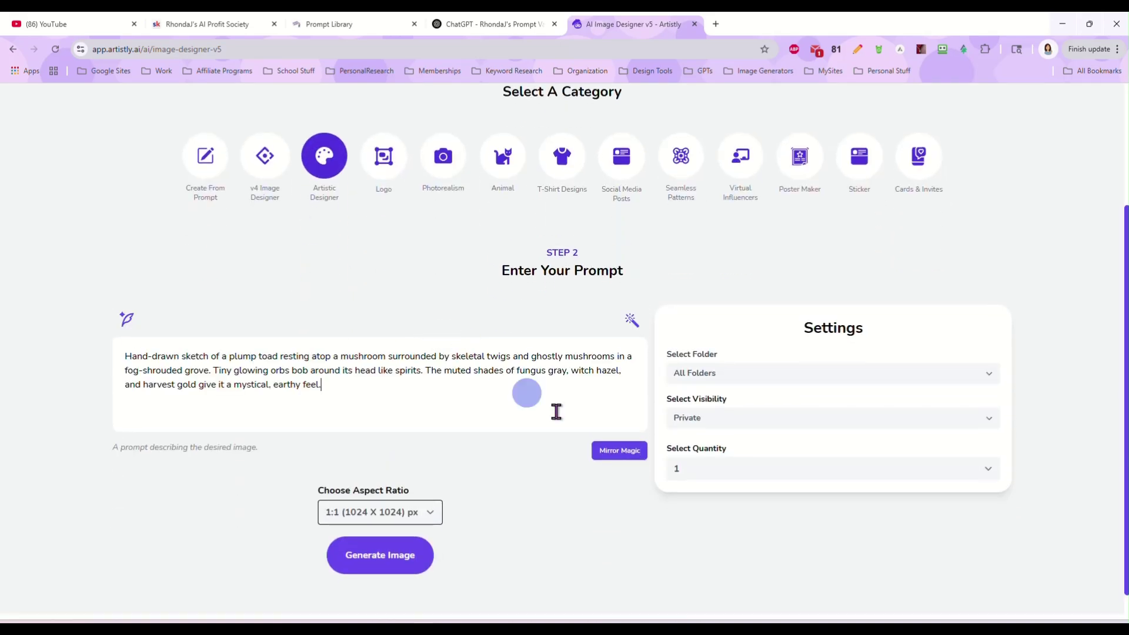
click(682, 468)
click(684, 503)
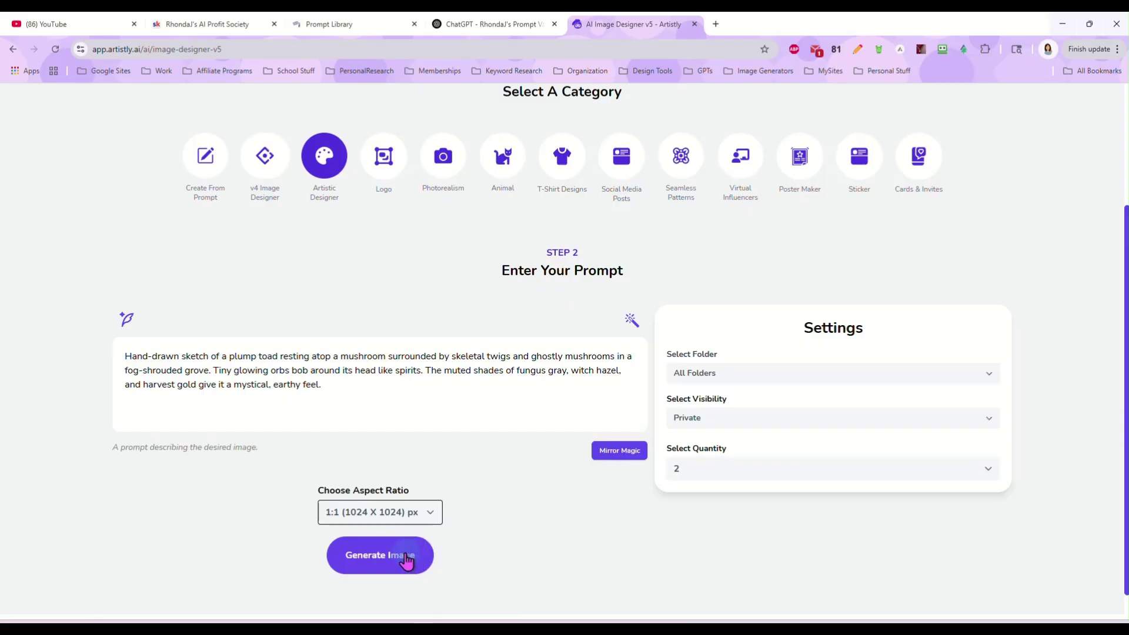
click(403, 554)
Step: Generate 2 more images from the toad prompt with the AI Art Illustrator in the Creepy Vintage style
scroll(504, 183, up, 2)
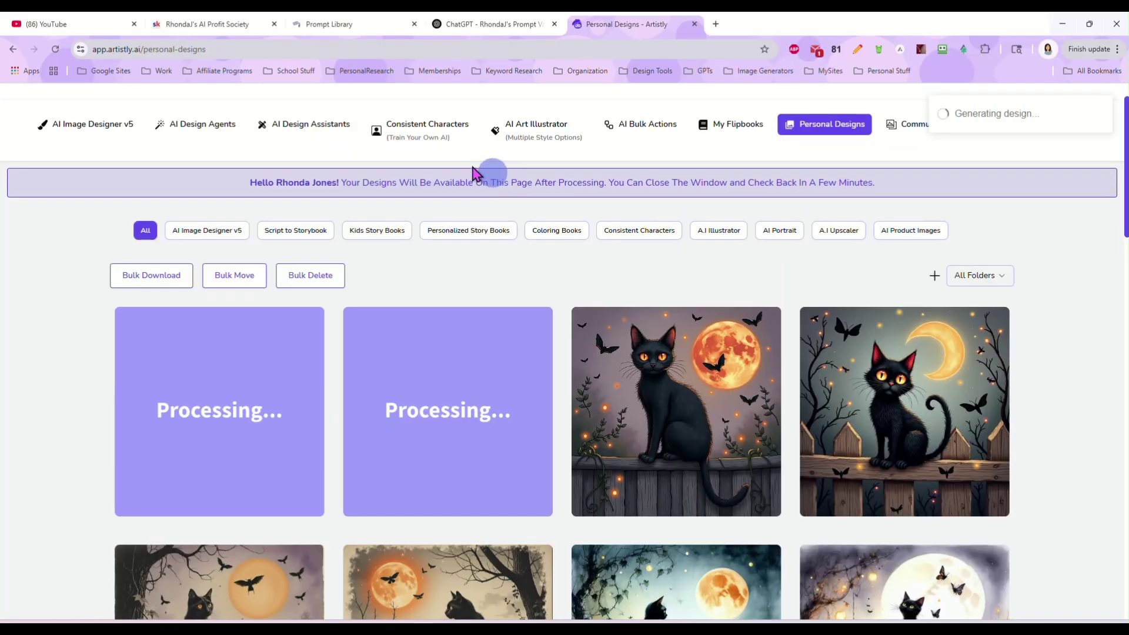
click(529, 131)
scroll(404, 424, down, 15)
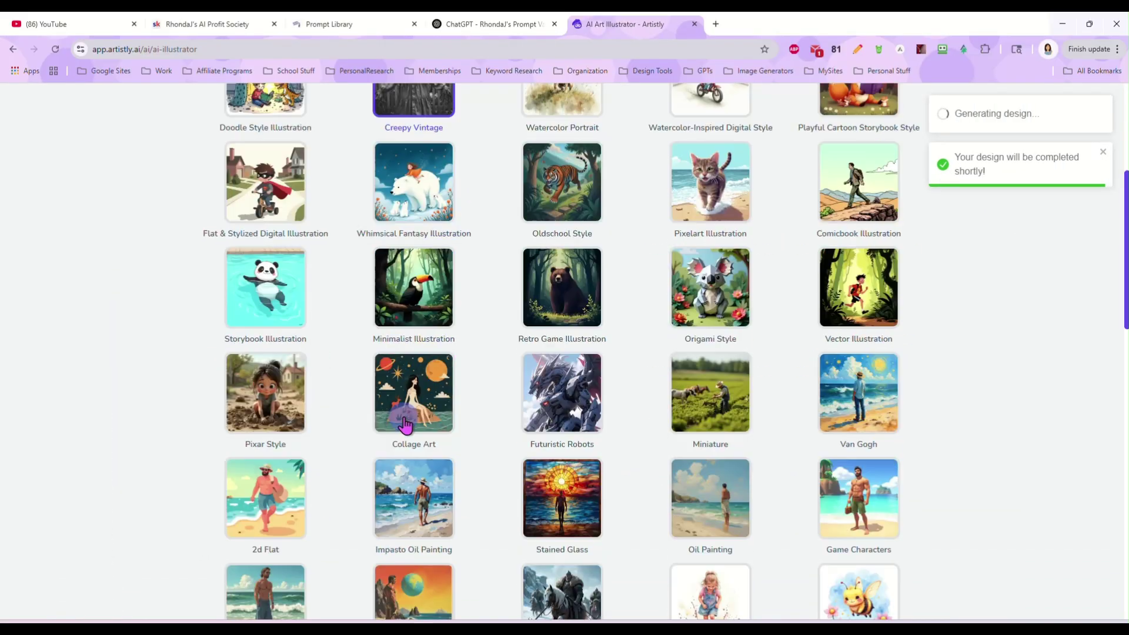
click(522, 370)
key(ctrl+v)
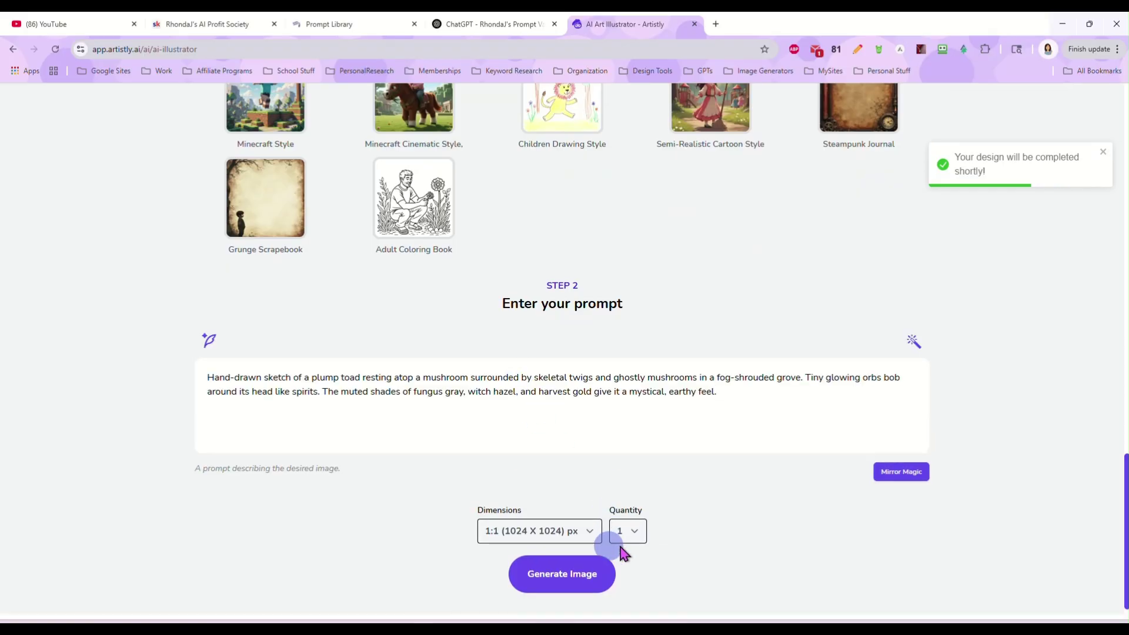
click(632, 531)
click(641, 573)
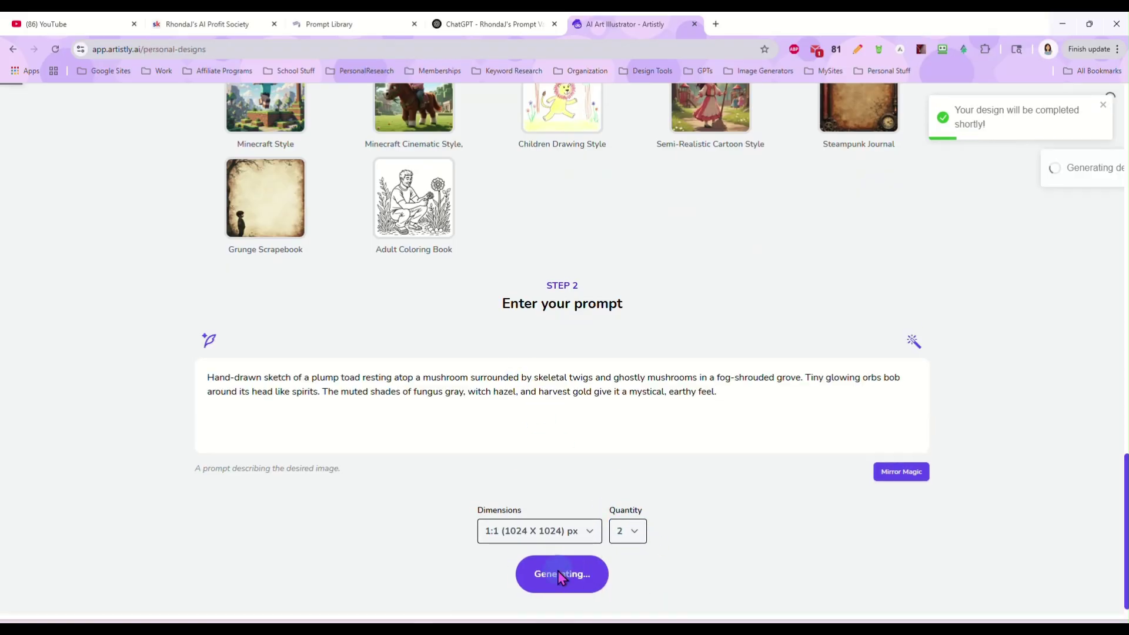
Step: Compare the cornfield bunny images in the gallery, then view and close the details of the ghost-costumed bunny among jack-o'-lanterns
scroll(59, 271, up, 10)
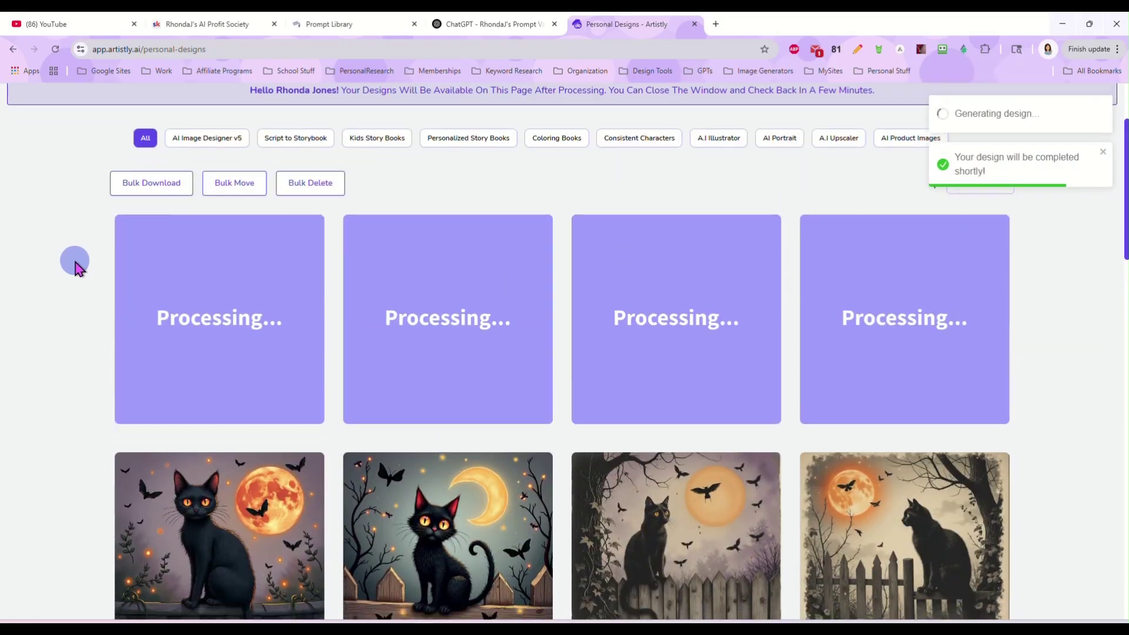
scroll(75, 262, down, 6)
scroll(79, 248, down, 5)
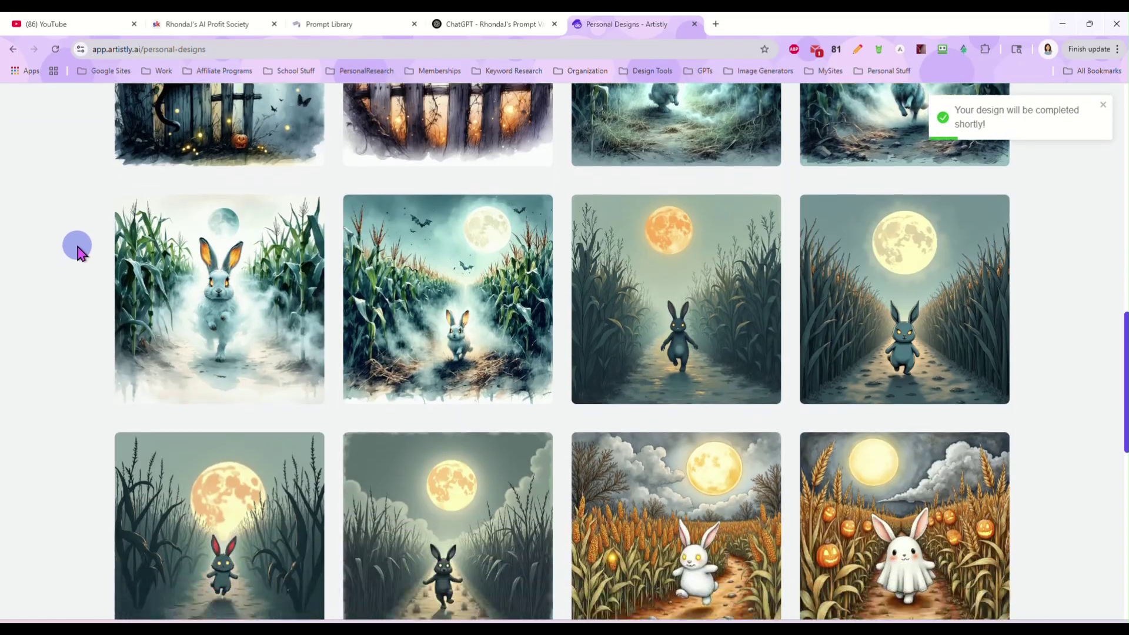
mouse_move(670, 274)
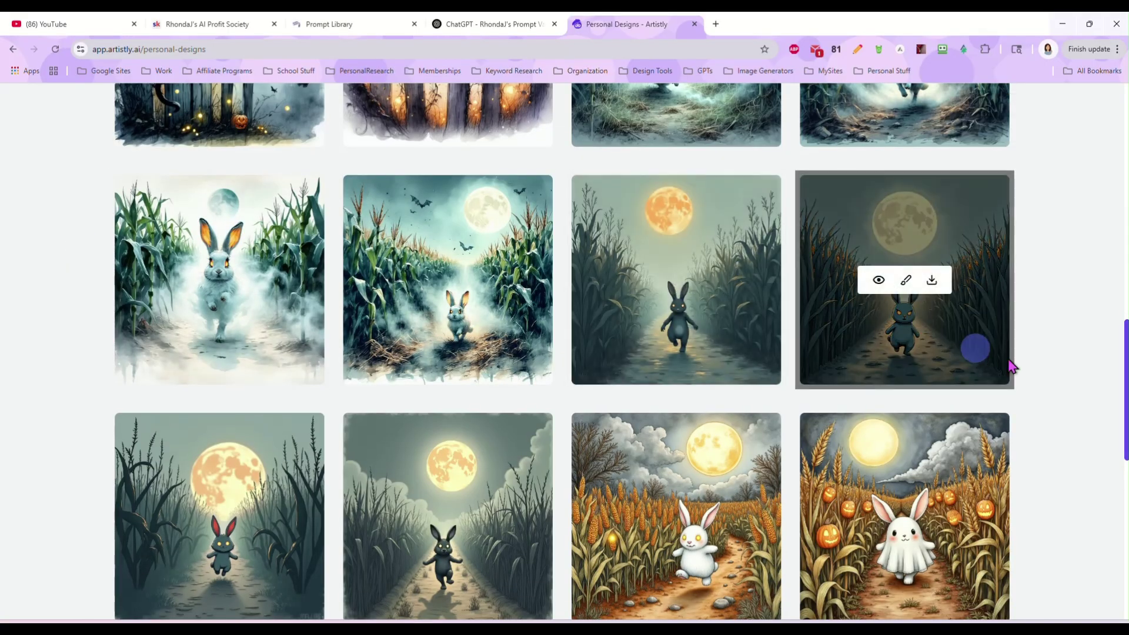
scroll(1038, 391, down, 2)
scroll(1038, 391, up, 1)
mouse_move(876, 473)
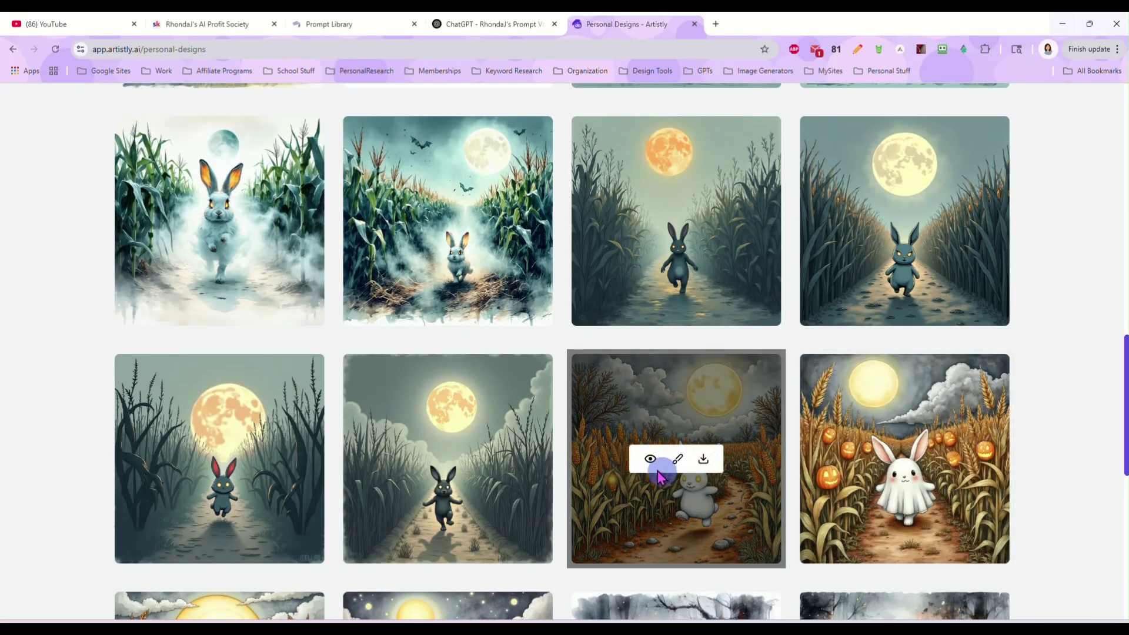
click(878, 459)
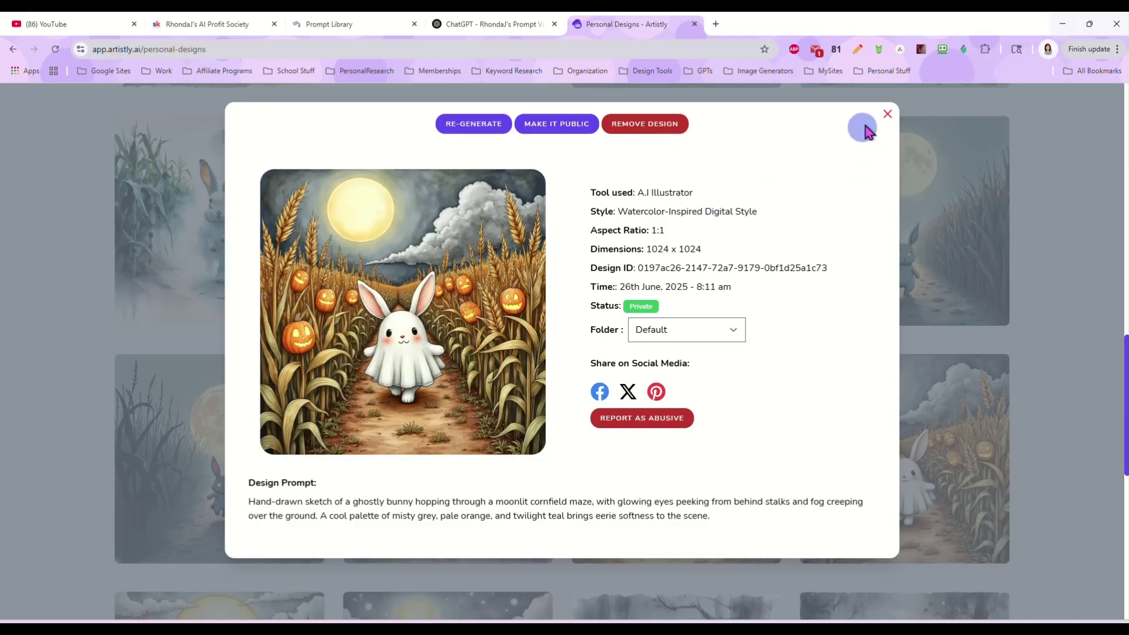
click(887, 115)
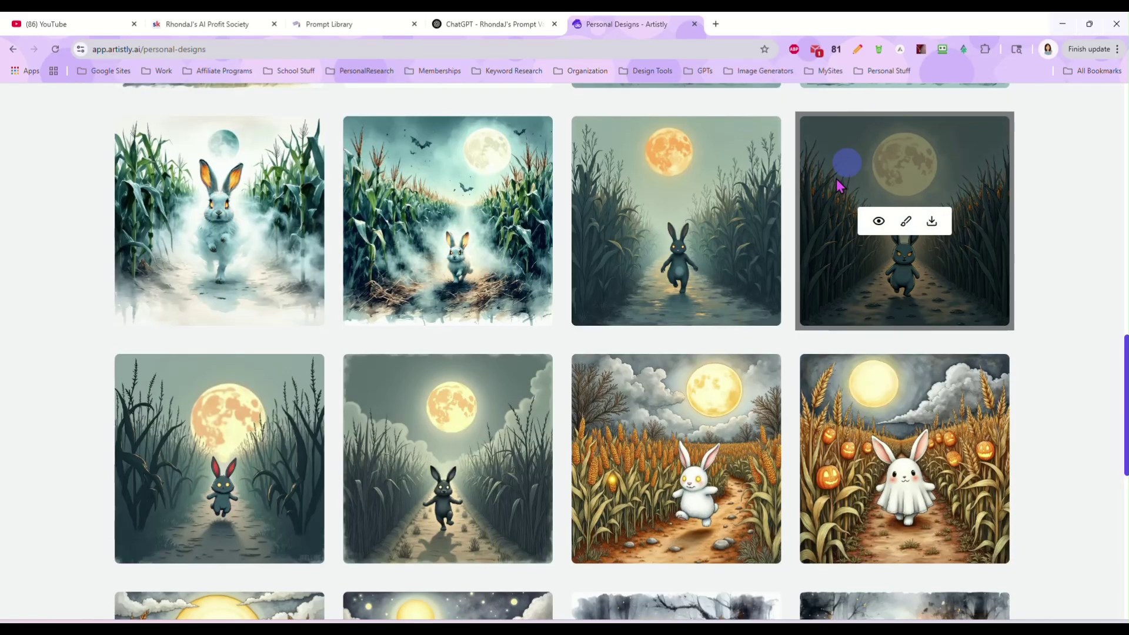
Step: View the details of the dark bunny under the cloudy moonlit sky and the small white bunny in green corn, closing each
mouse_move(454, 471)
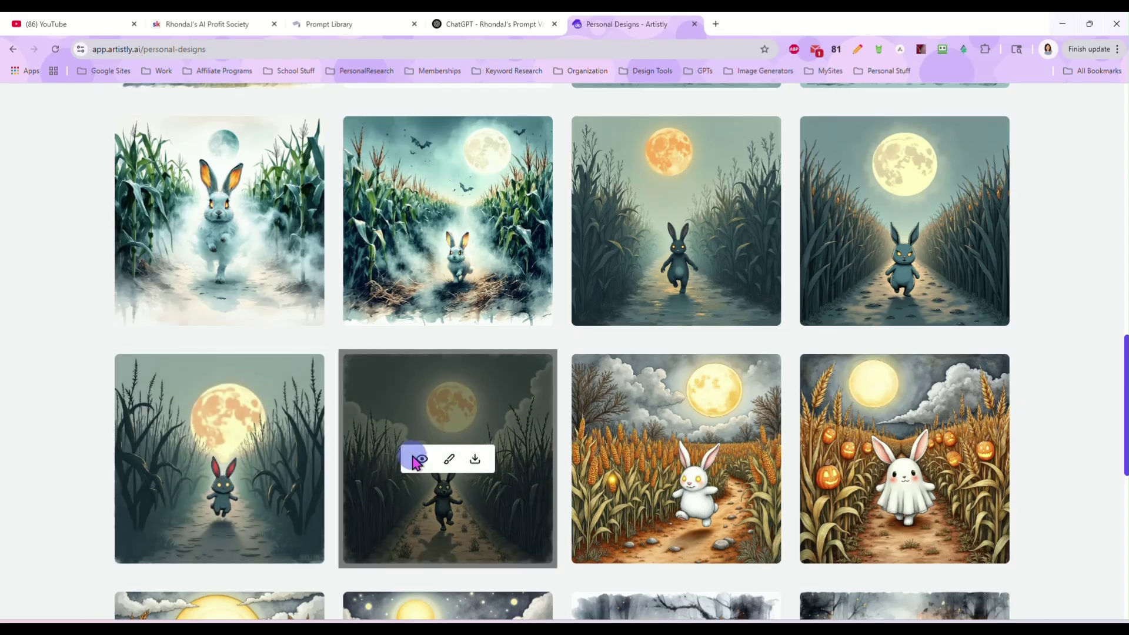
click(422, 460)
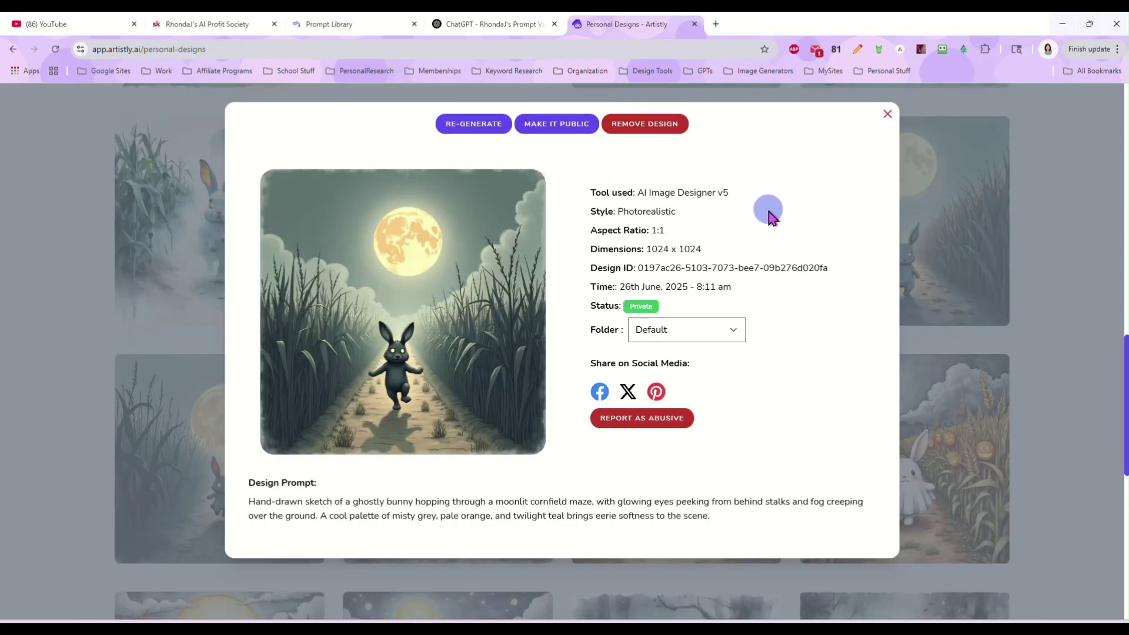
click(889, 120)
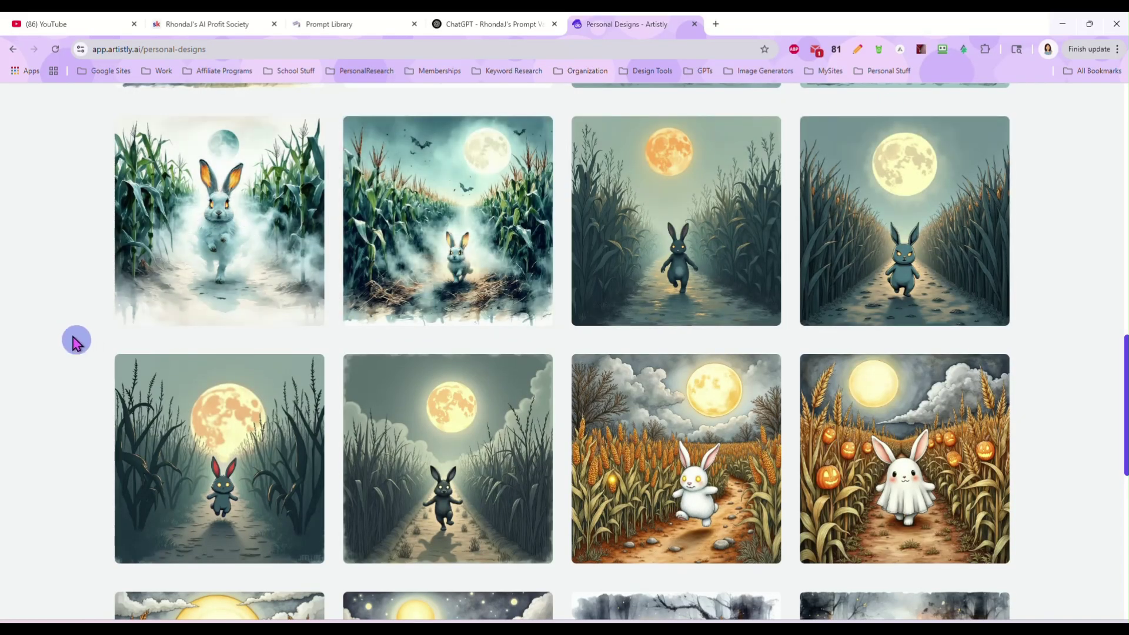
scroll(70, 194, up, 3)
scroll(63, 277, down, 2)
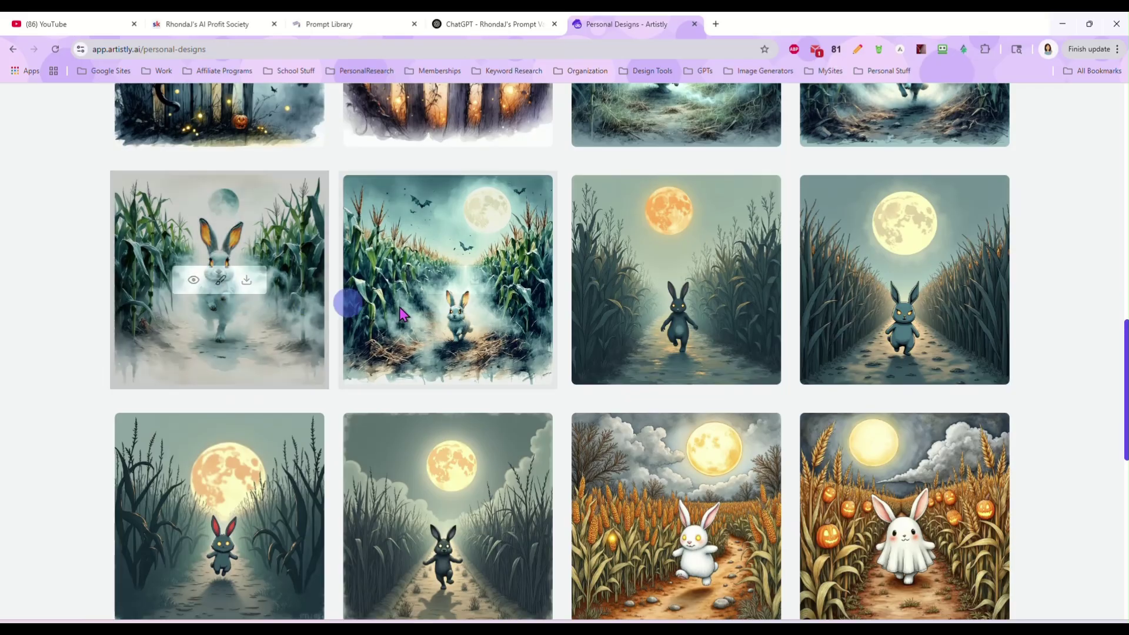
click(421, 282)
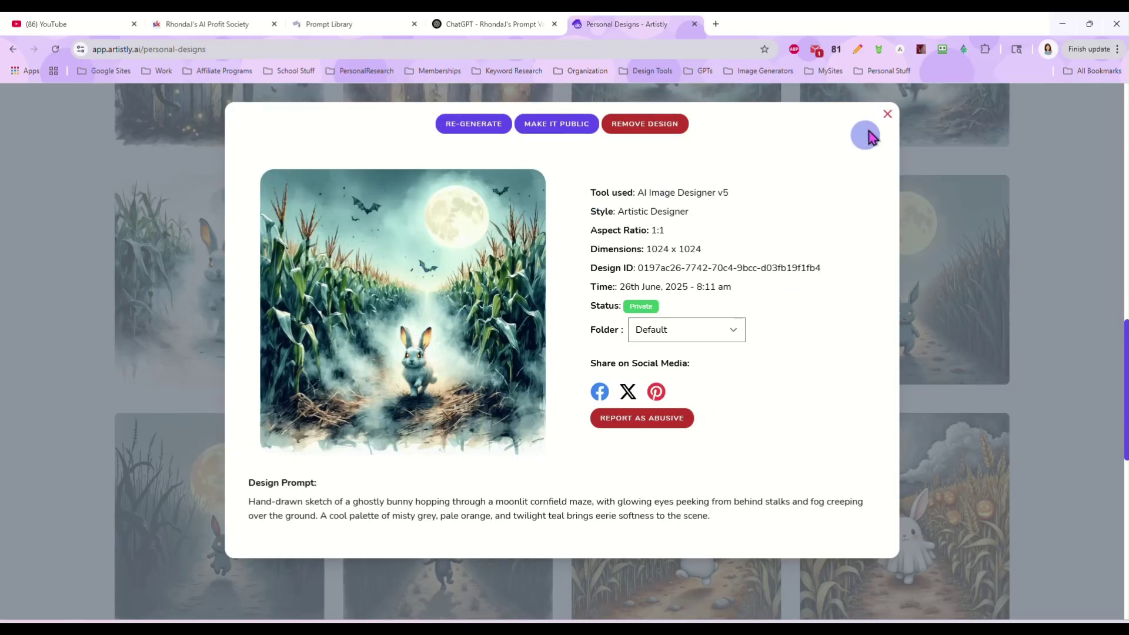
click(888, 117)
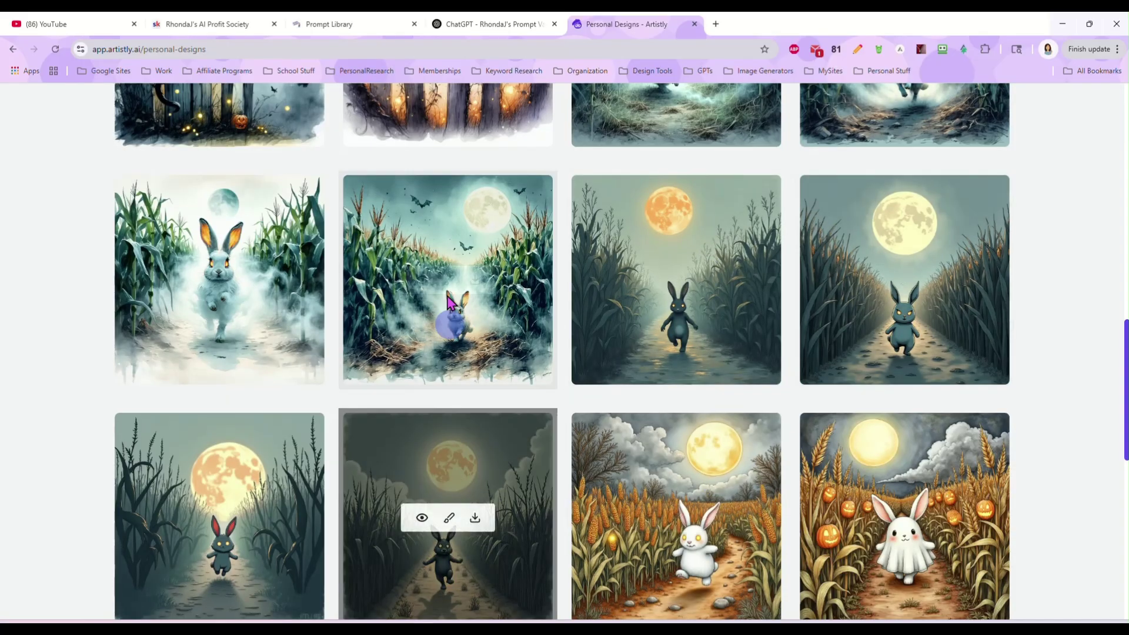
Step: Reload the Personal Designs page, then view and close the details of the first toad-on-mushroom image
scroll(1051, 364, up, 15)
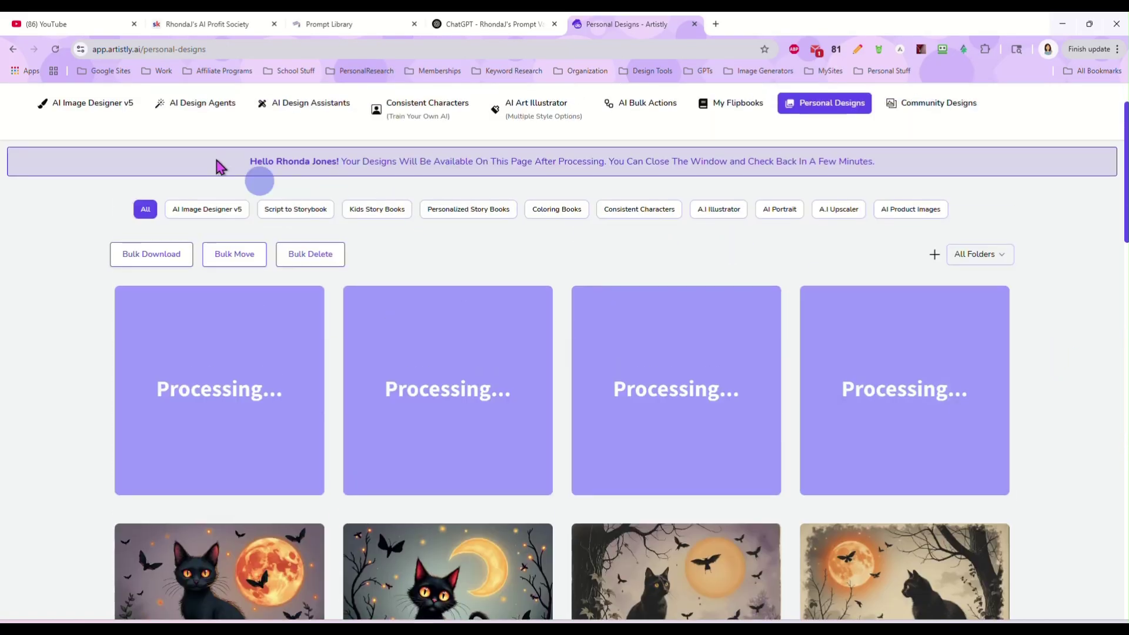
click(55, 50)
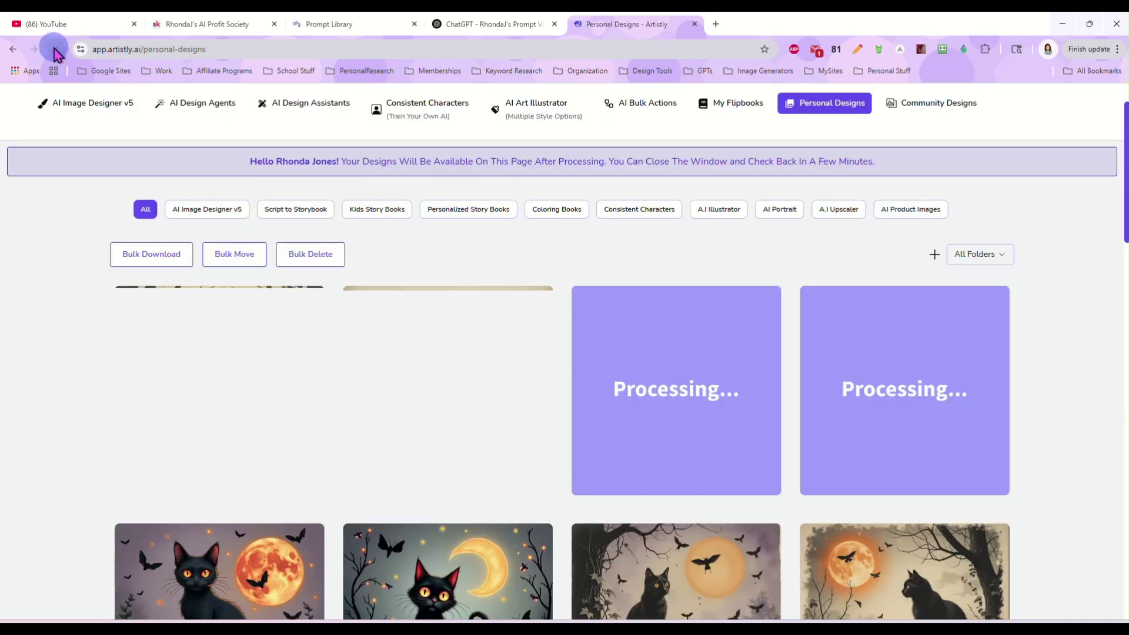
scroll(31, 327, down, 1)
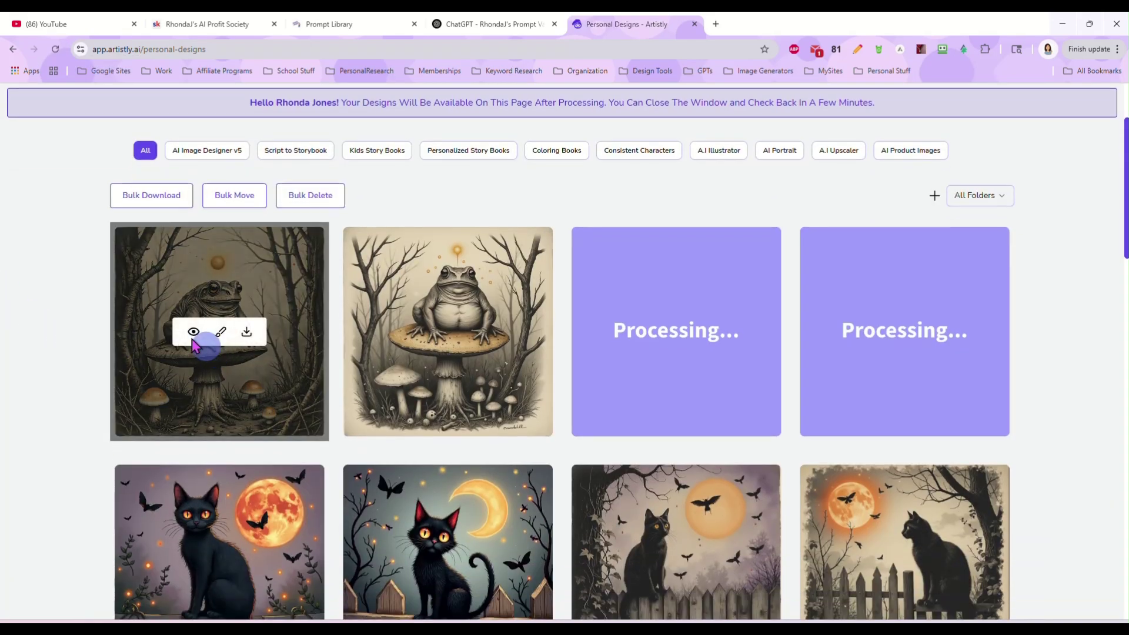
click(193, 334)
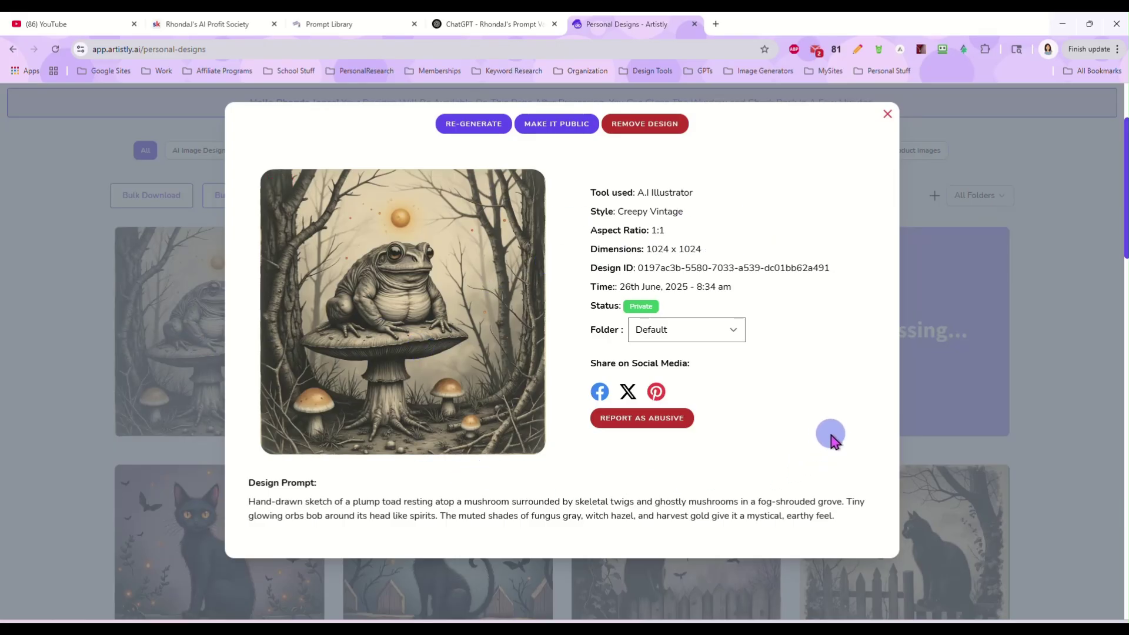
click(888, 115)
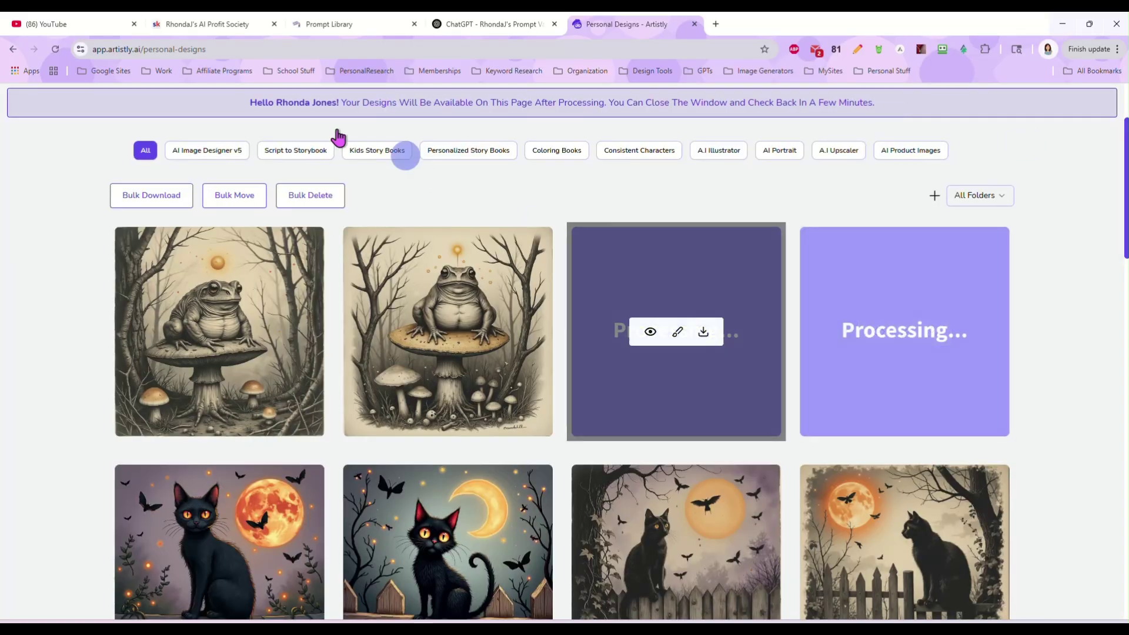
Step: Reload the Personal Designs page, then view and close the details of a processing toad design and the front-facing sepia toad
click(56, 49)
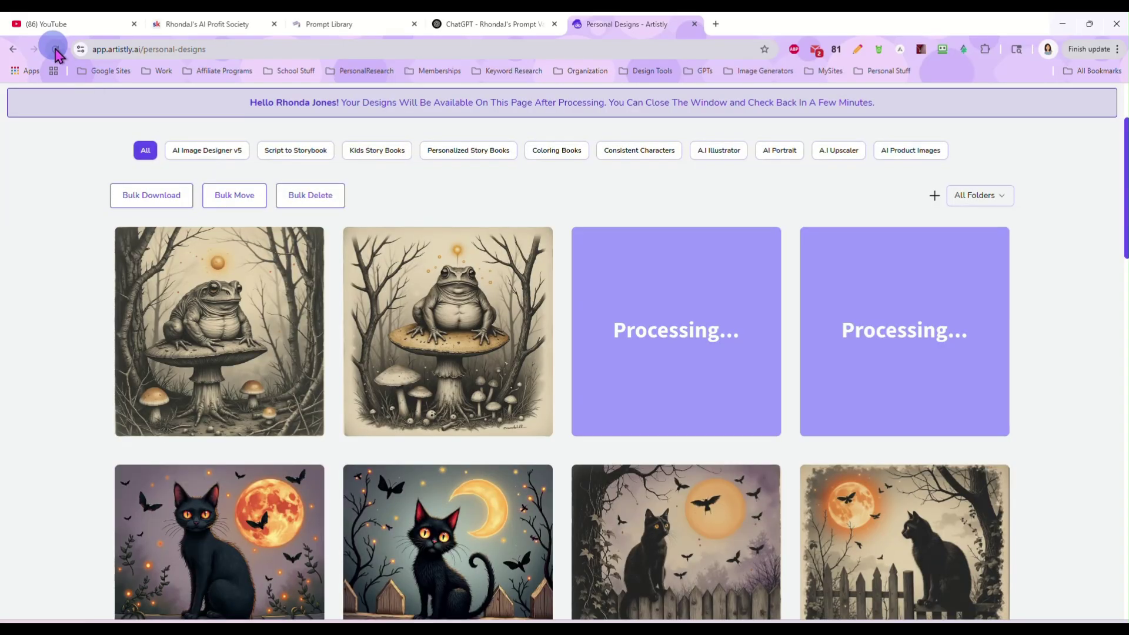
click(650, 333)
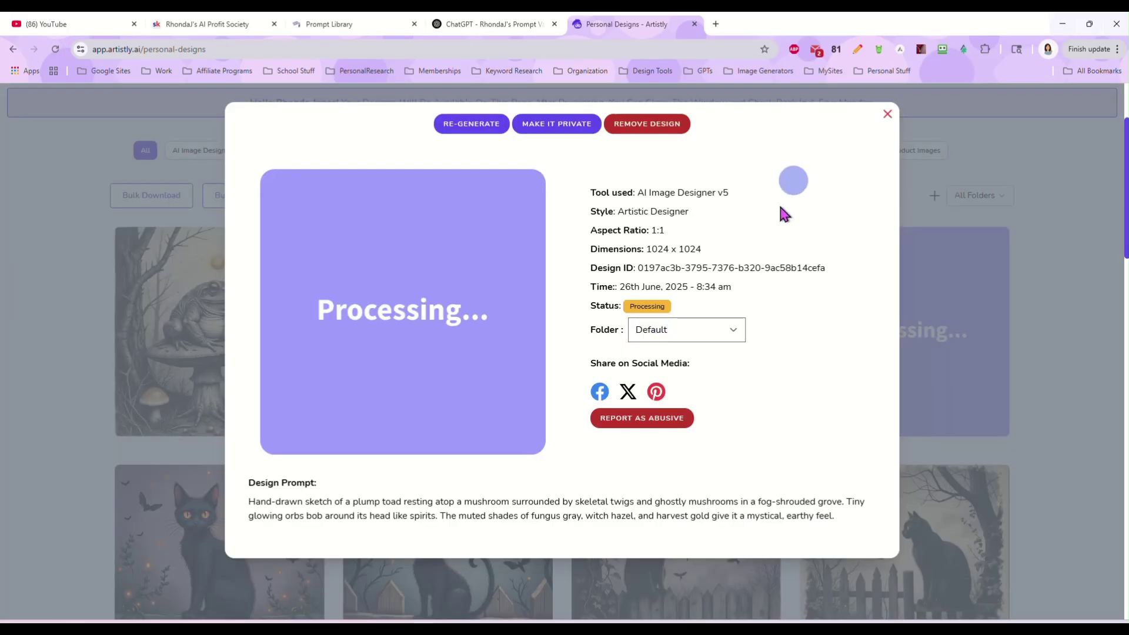
click(887, 114)
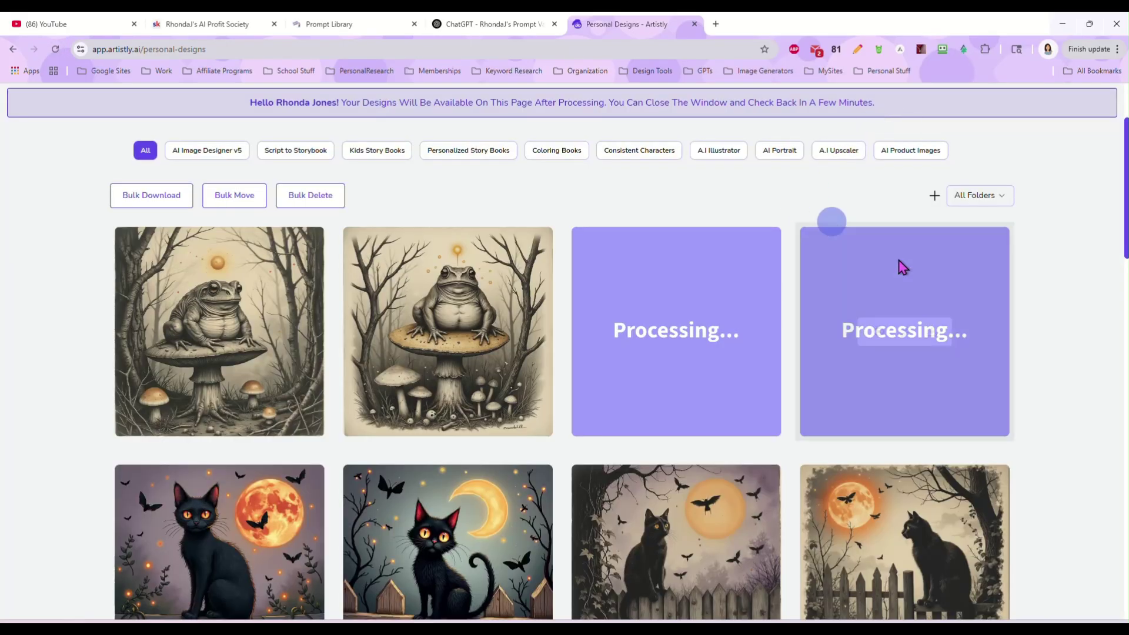
mouse_move(421, 335)
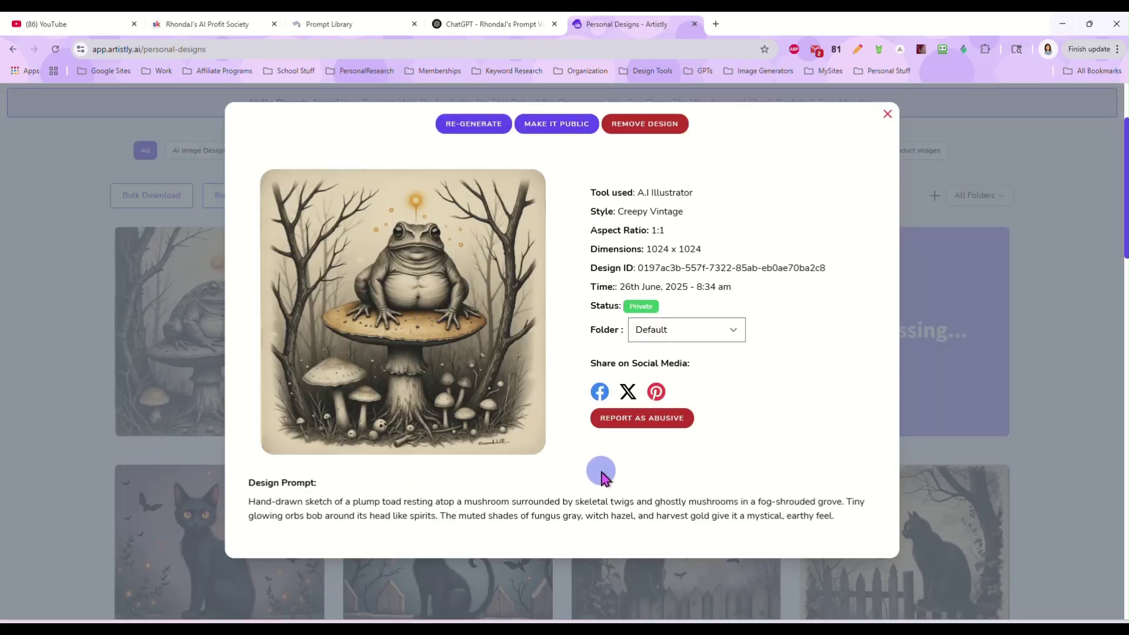
click(887, 114)
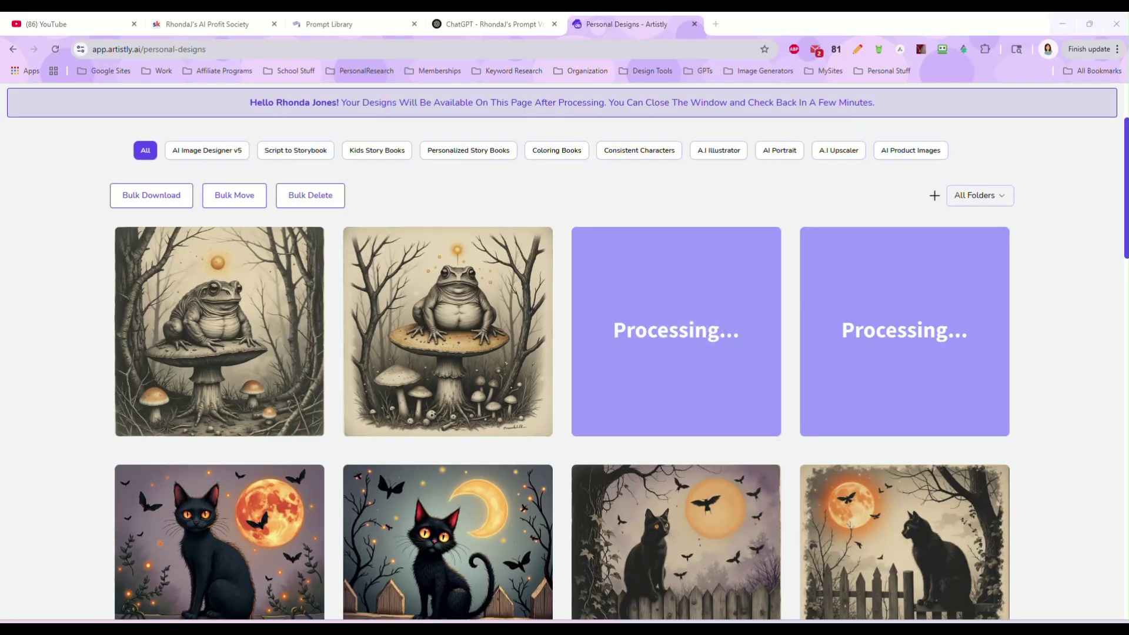
Step: View the details of the green toad on the large mushroom in the blue-toned forest, then close them
mouse_move(697, 335)
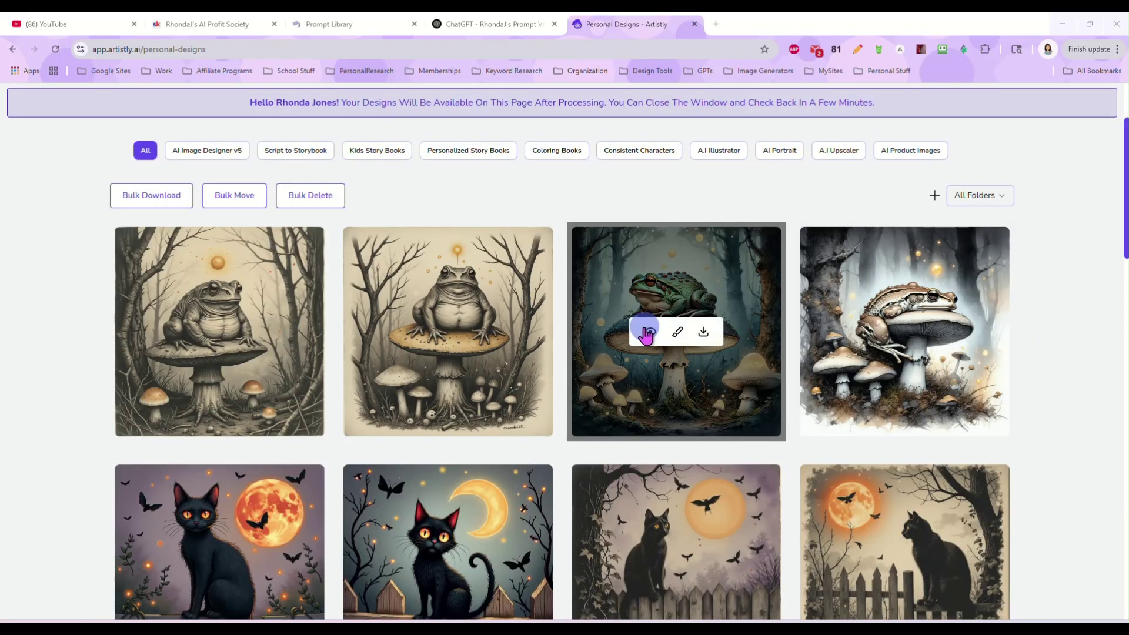
click(647, 334)
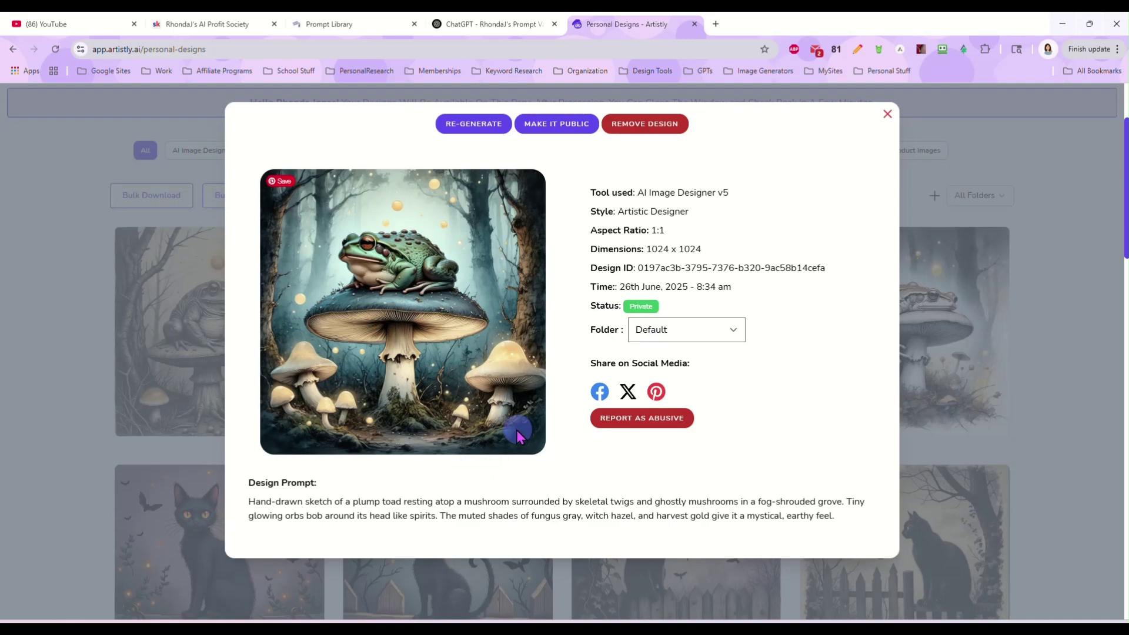
click(887, 114)
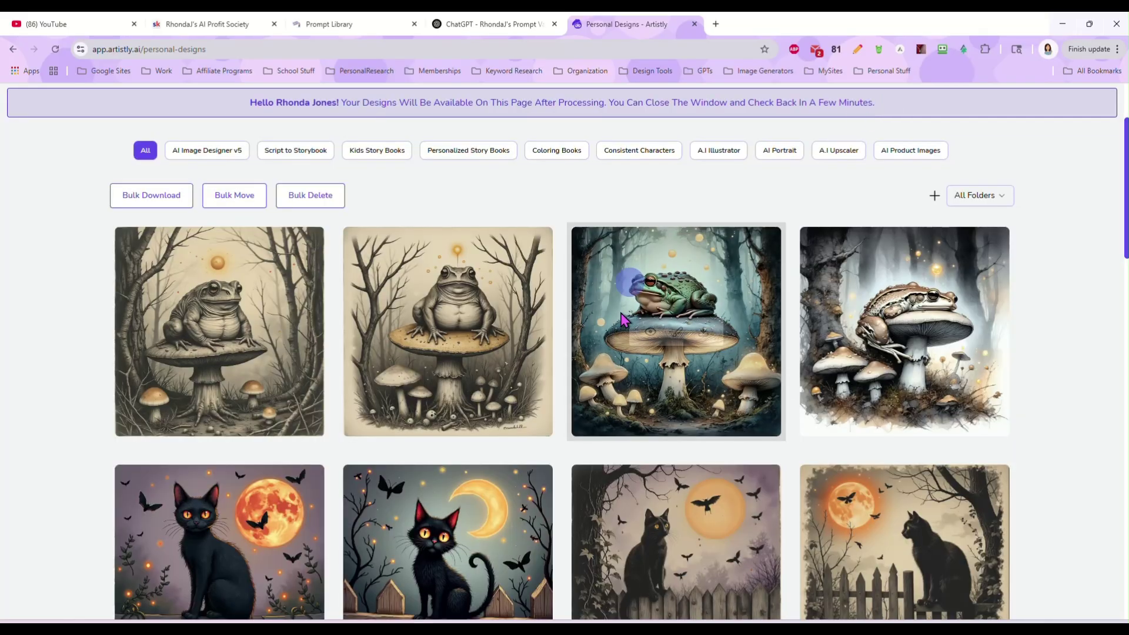
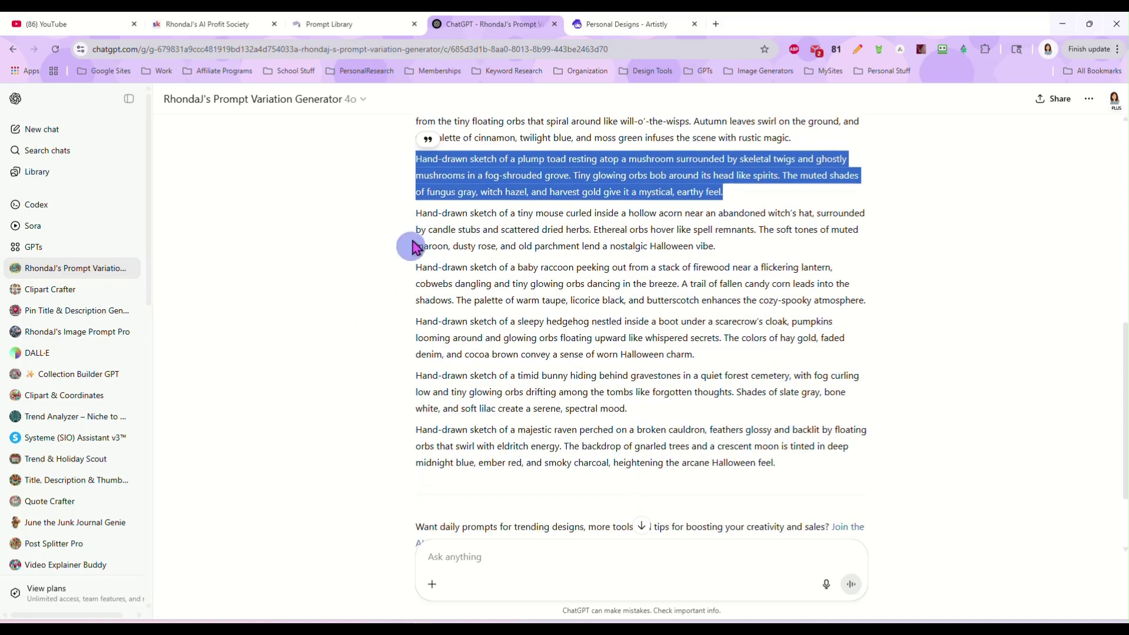
Step: In the ChatGPT conversation, copy the prompt about a majestic raven perched on a broken cauldron
scroll(402, 239, down, 1)
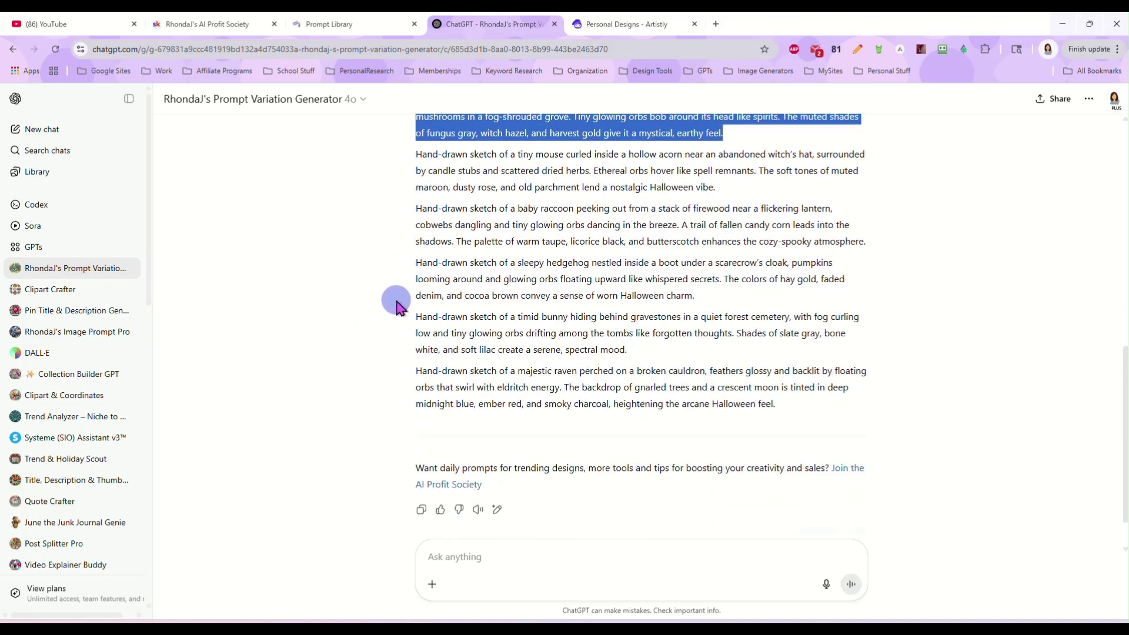
scroll(400, 311, down, 1)
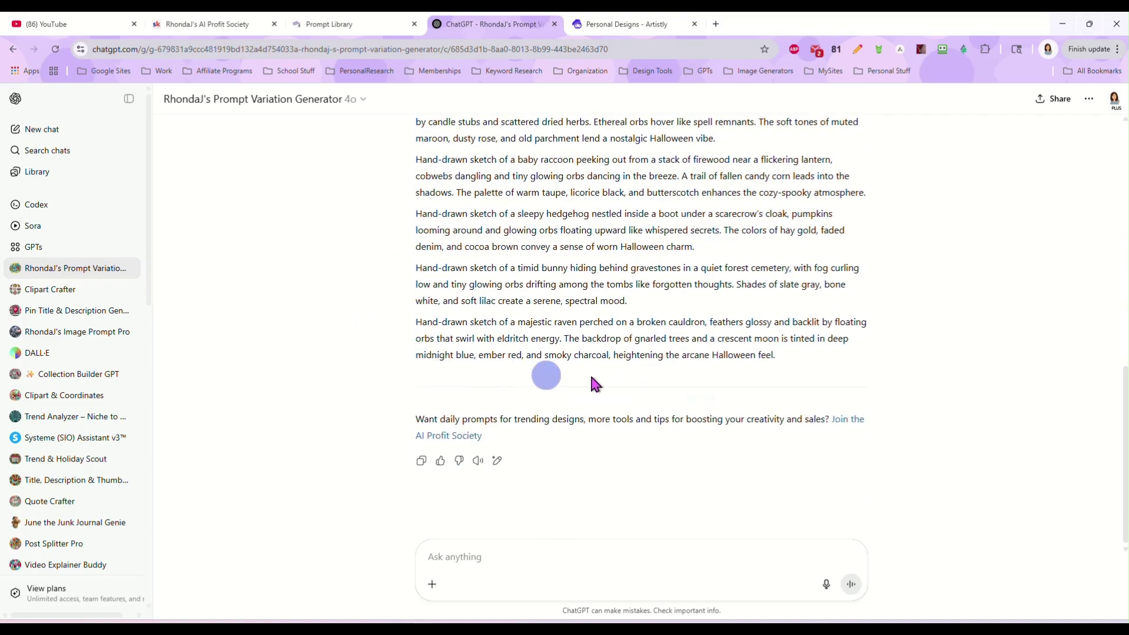
drag(777, 356, 405, 325)
right_click(514, 326)
click(527, 339)
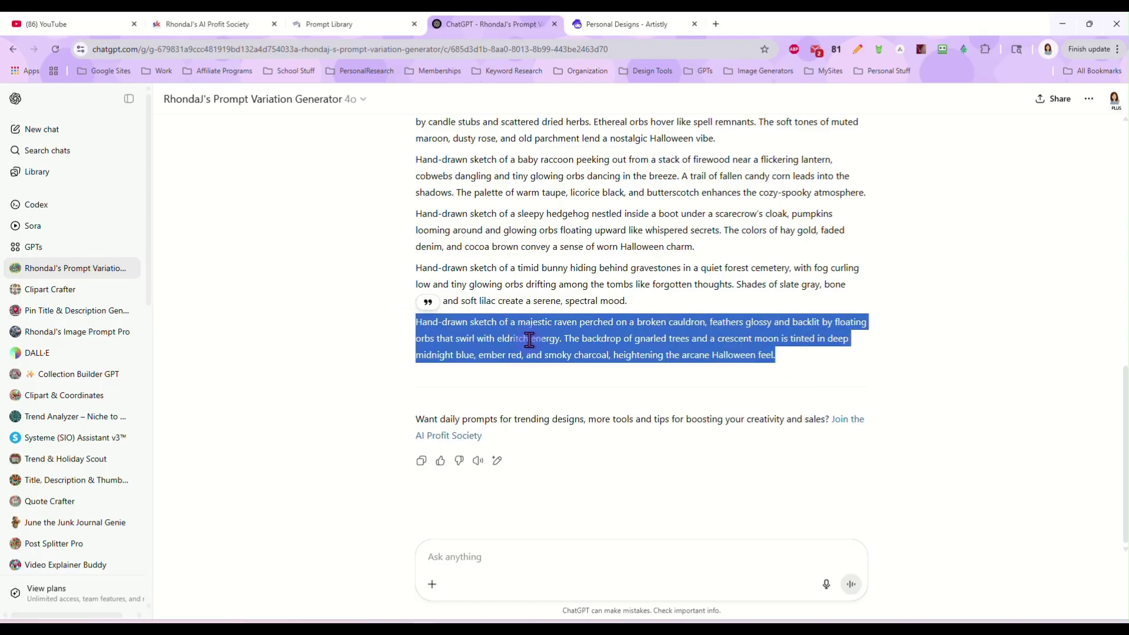
Step: Switch to Artistly and generate 2 images from the copied raven prompt with the AI Art Illustrator in the Creepy Vintage style
click(630, 24)
scroll(91, 288, up, 3)
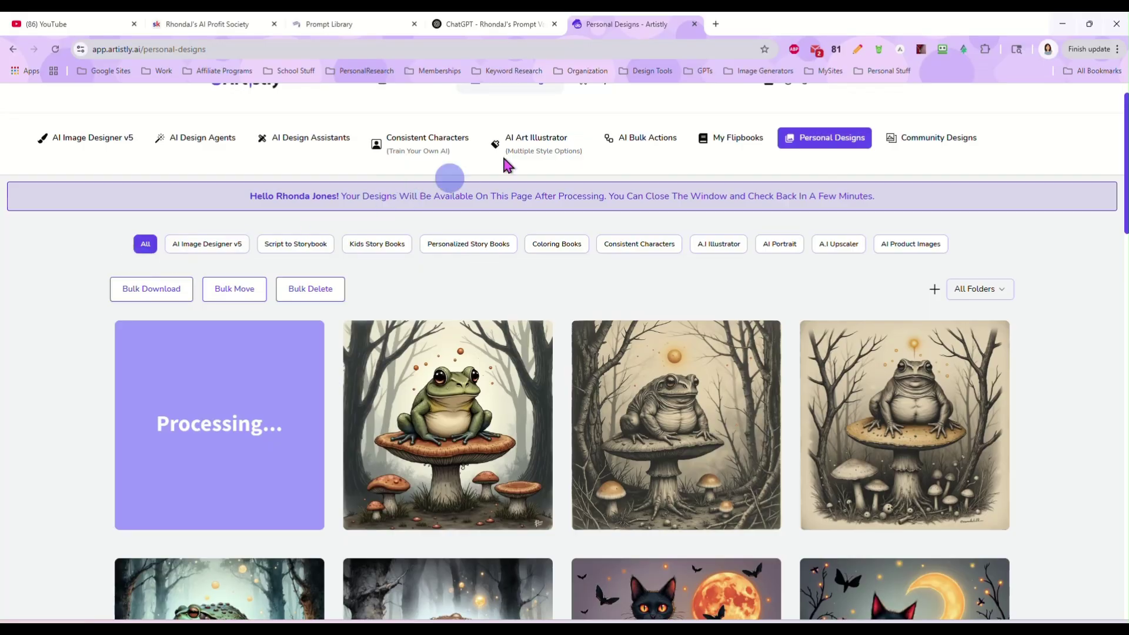
click(548, 141)
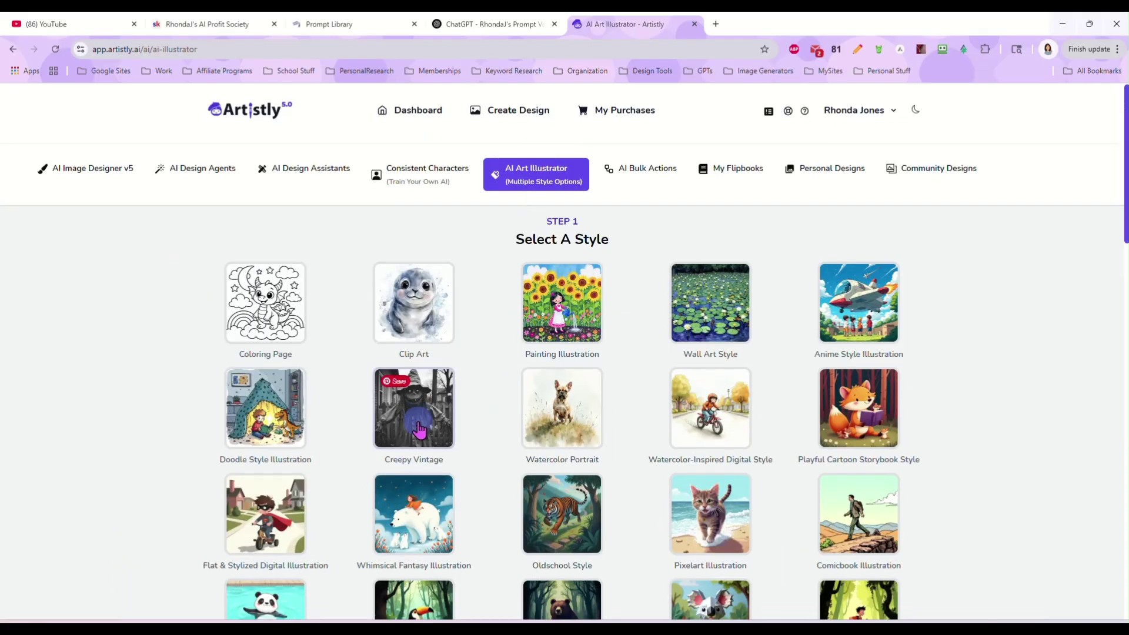
scroll(447, 353, down, 10)
scroll(441, 335, down, 6)
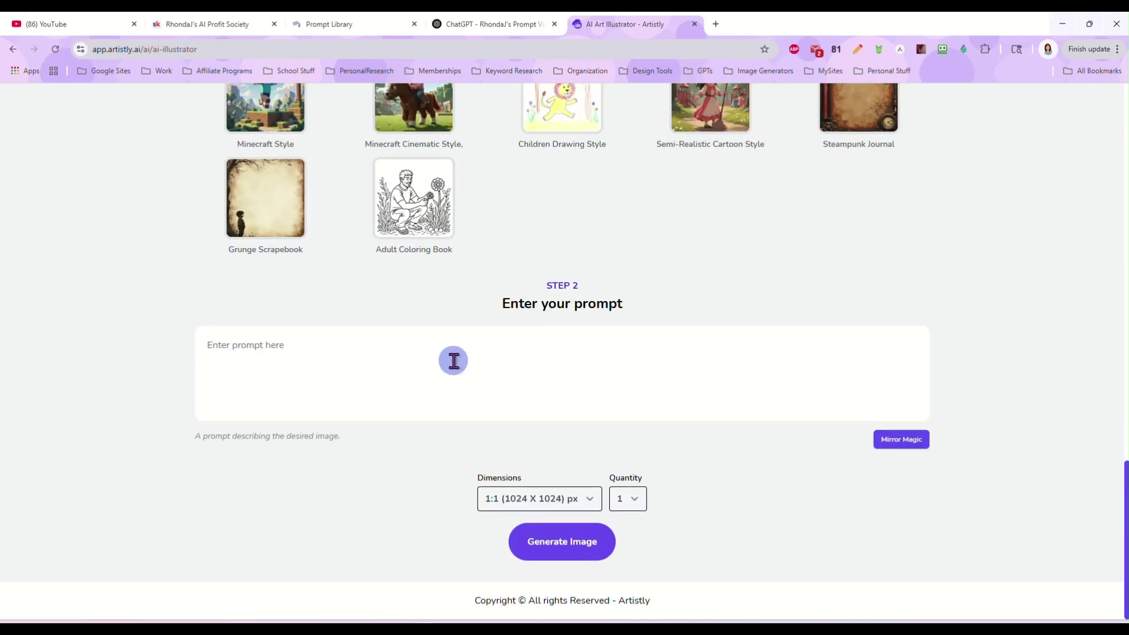
key(ctrl+v)
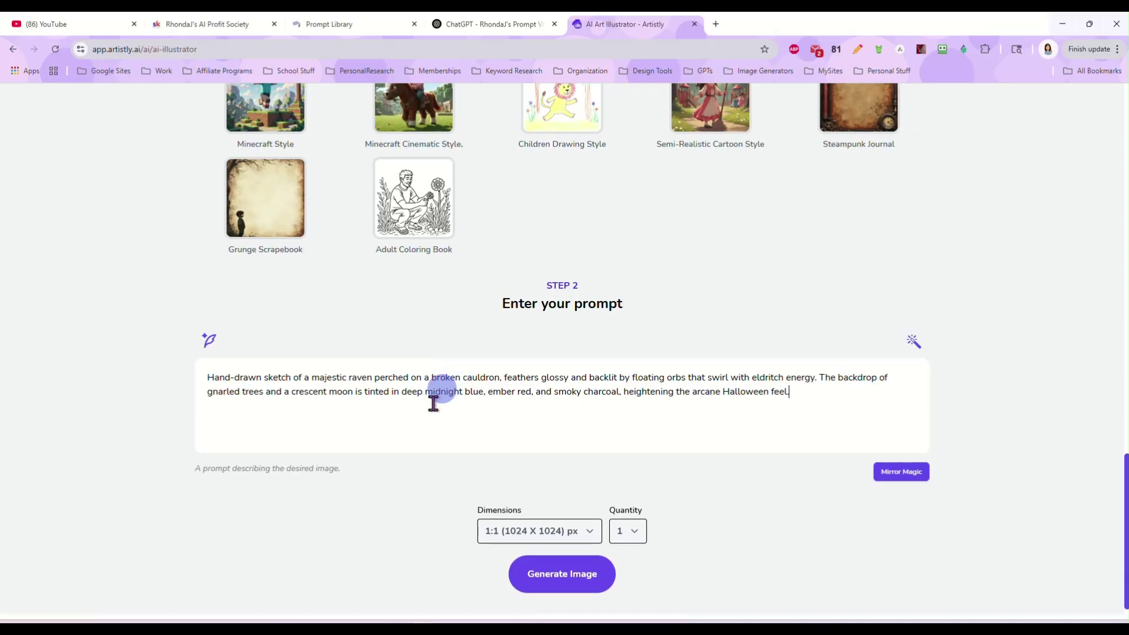
click(628, 531)
click(628, 552)
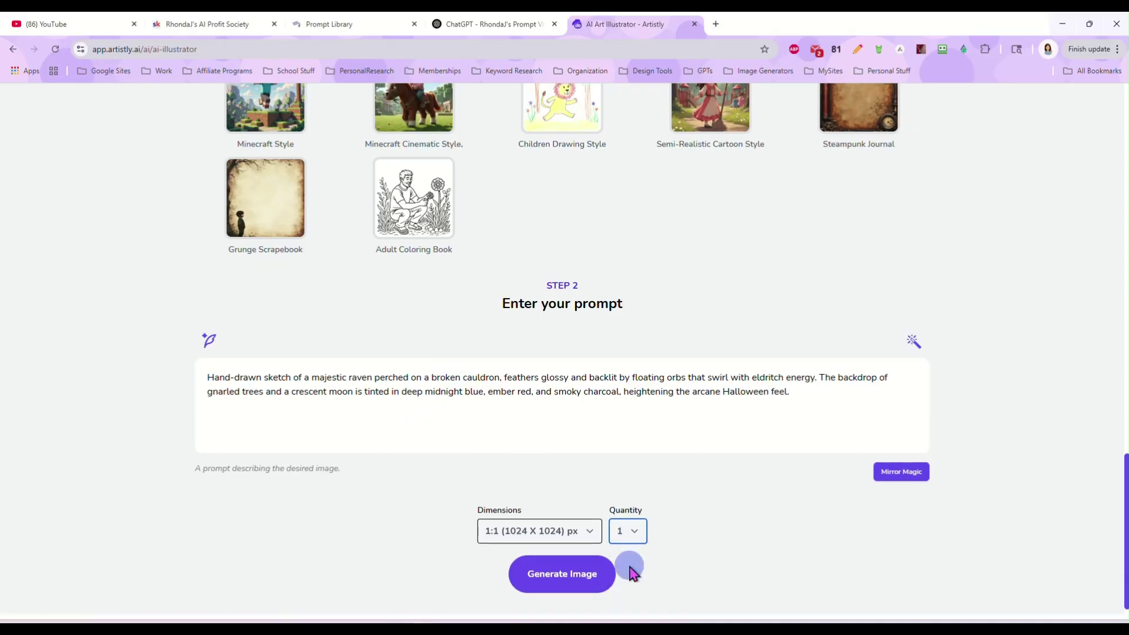
click(568, 581)
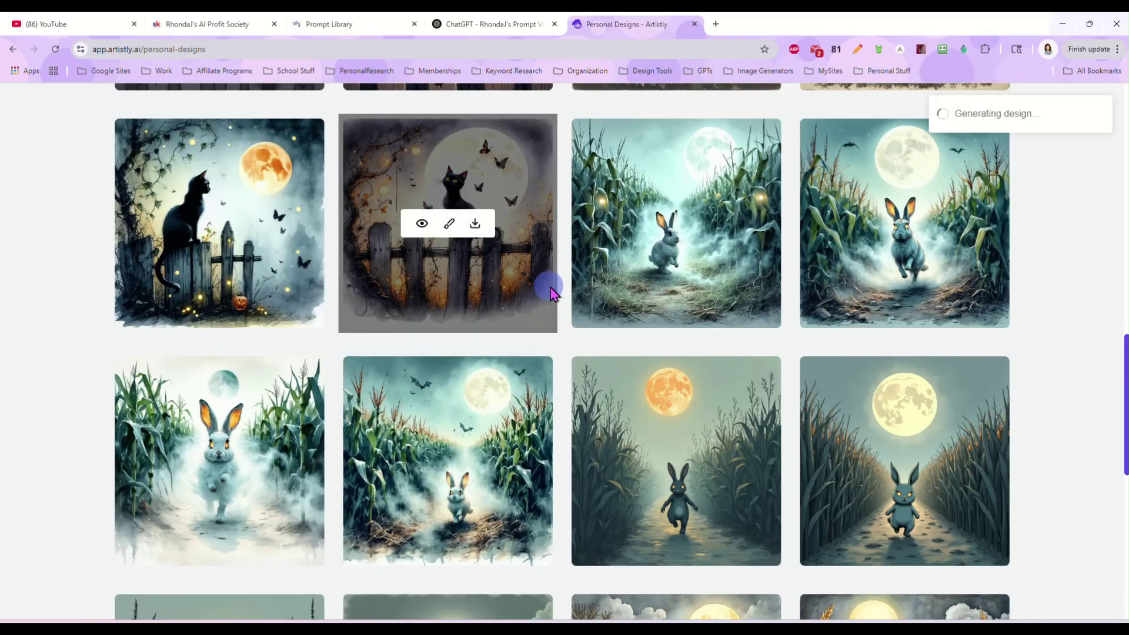
Step: Generate 2 more images from the raven prompt with the AI Art Illustrator in the Watercolor-Inspired Digital Style
scroll(553, 293, up, 15)
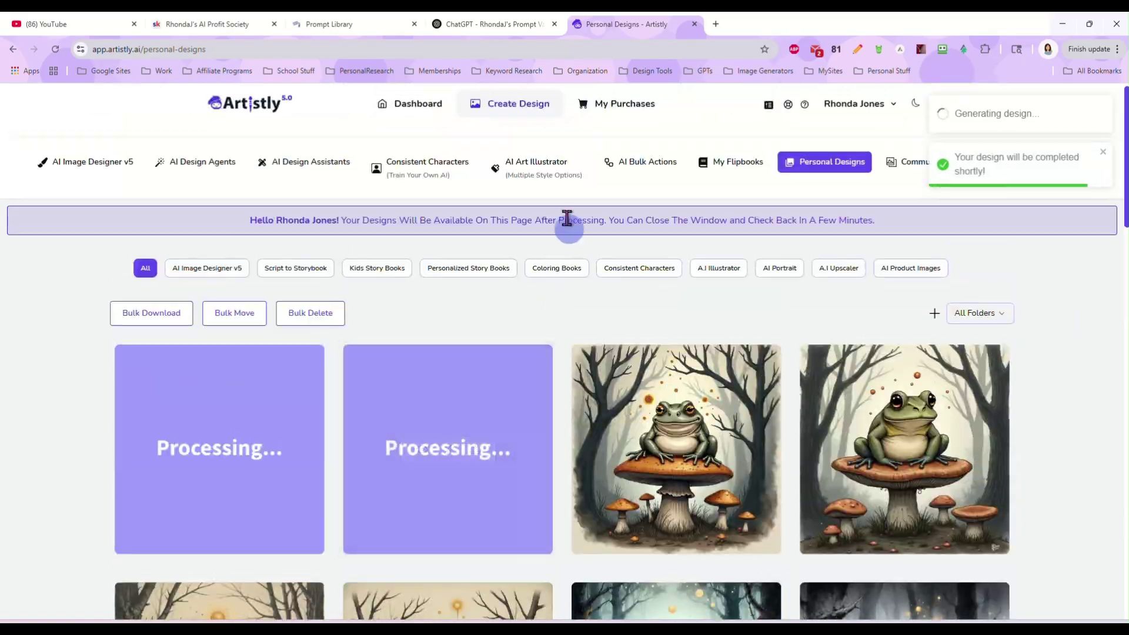
click(536, 170)
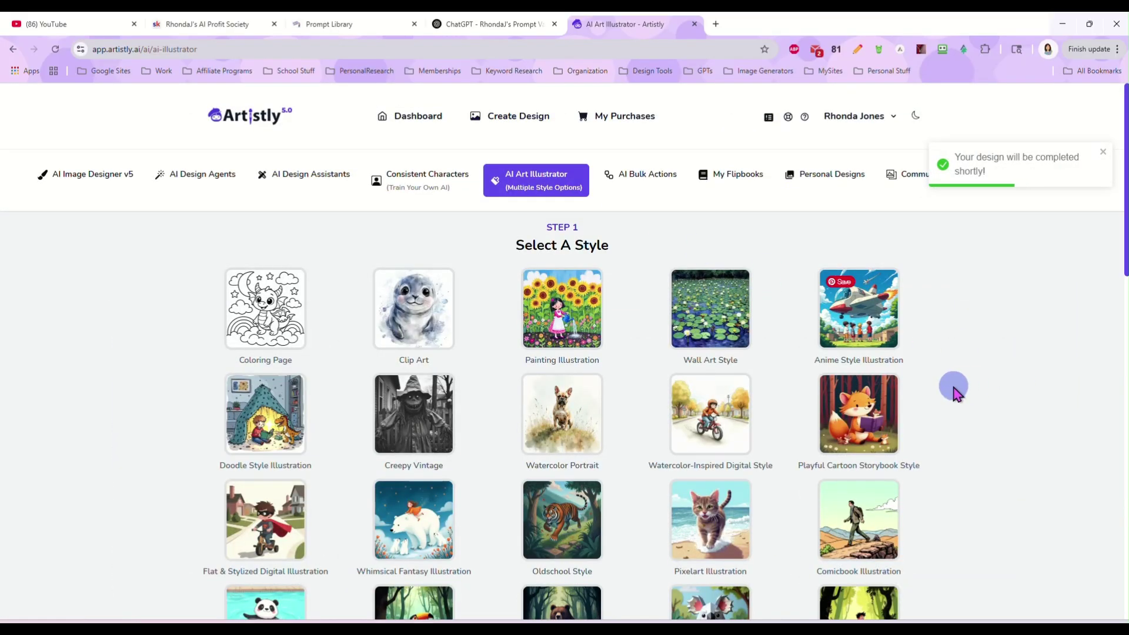
scroll(952, 388, down, 2)
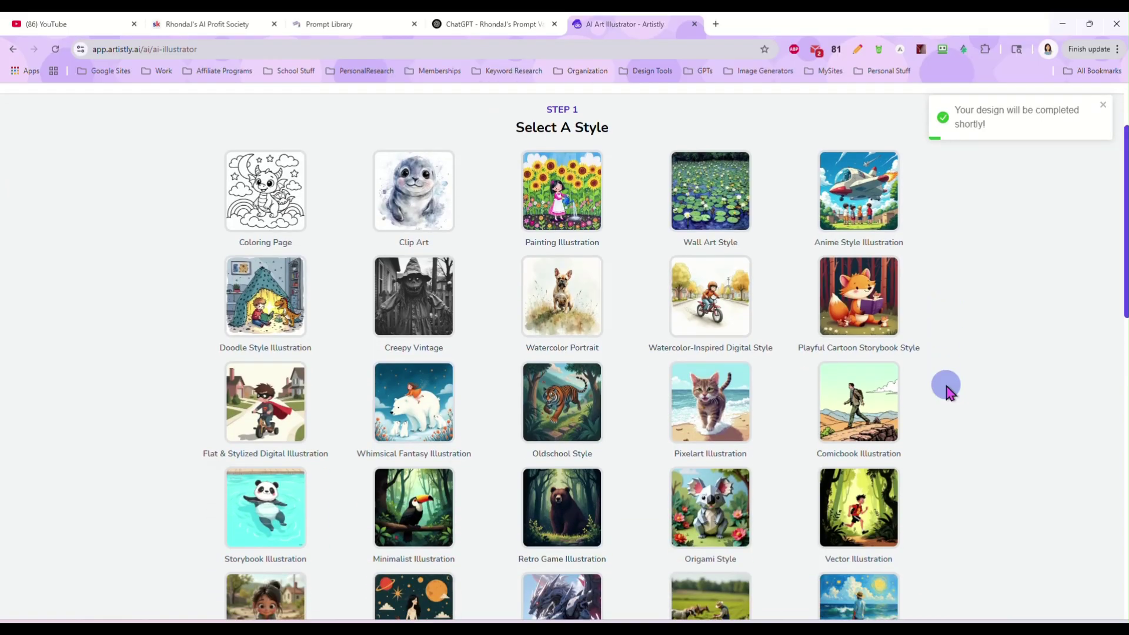
scroll(945, 388, down, 1)
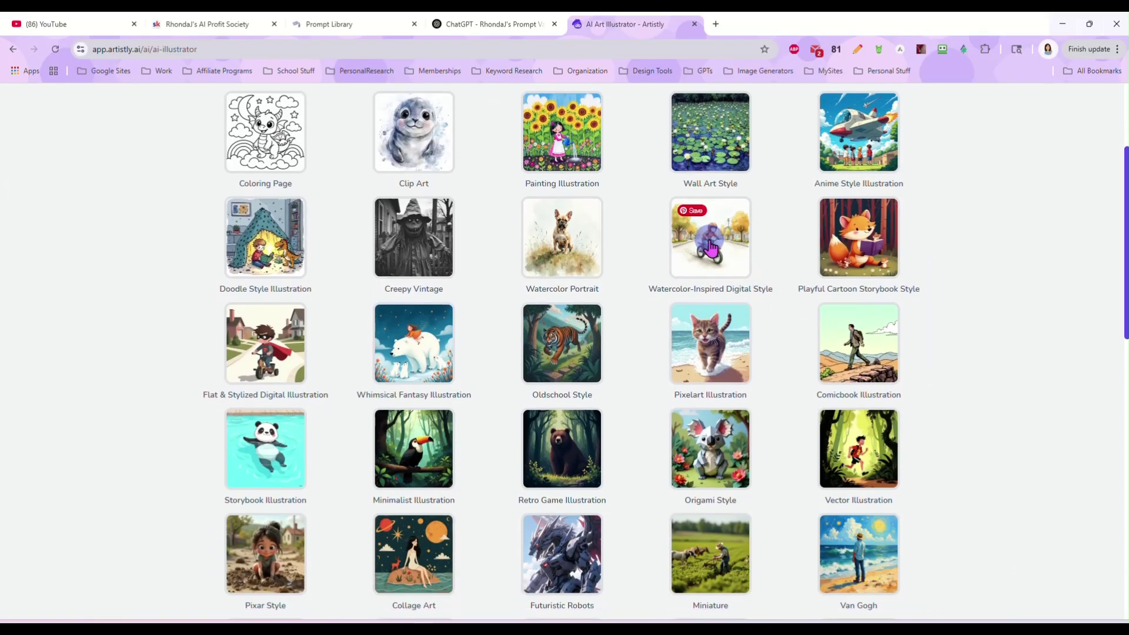
scroll(711, 249, down, 15)
click(553, 360)
key(ctrl+v)
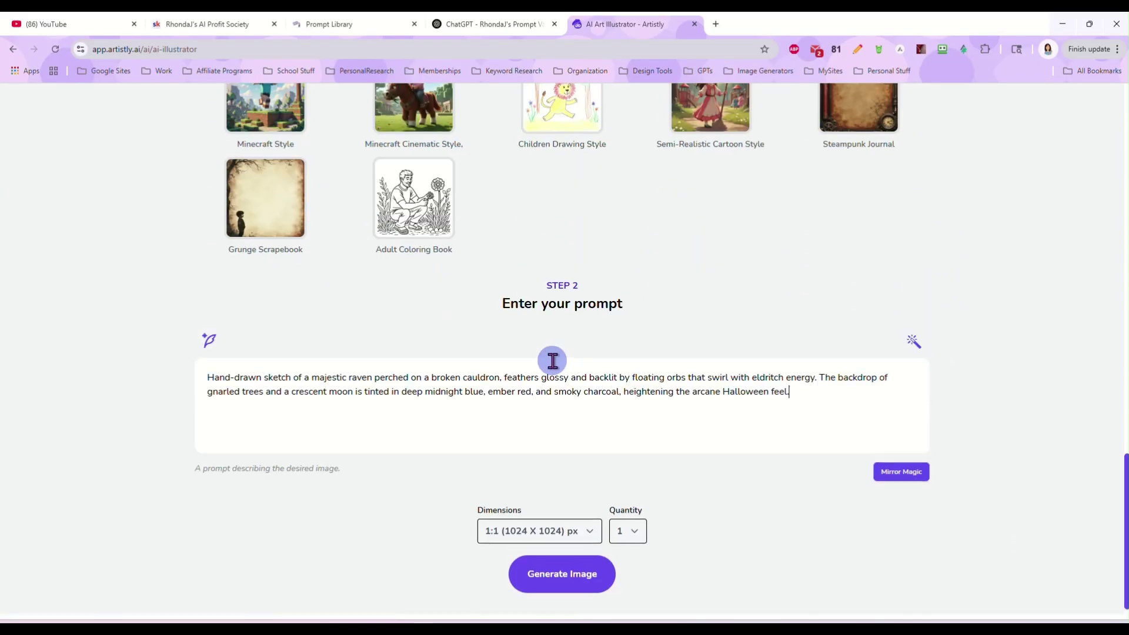
click(628, 531)
click(634, 573)
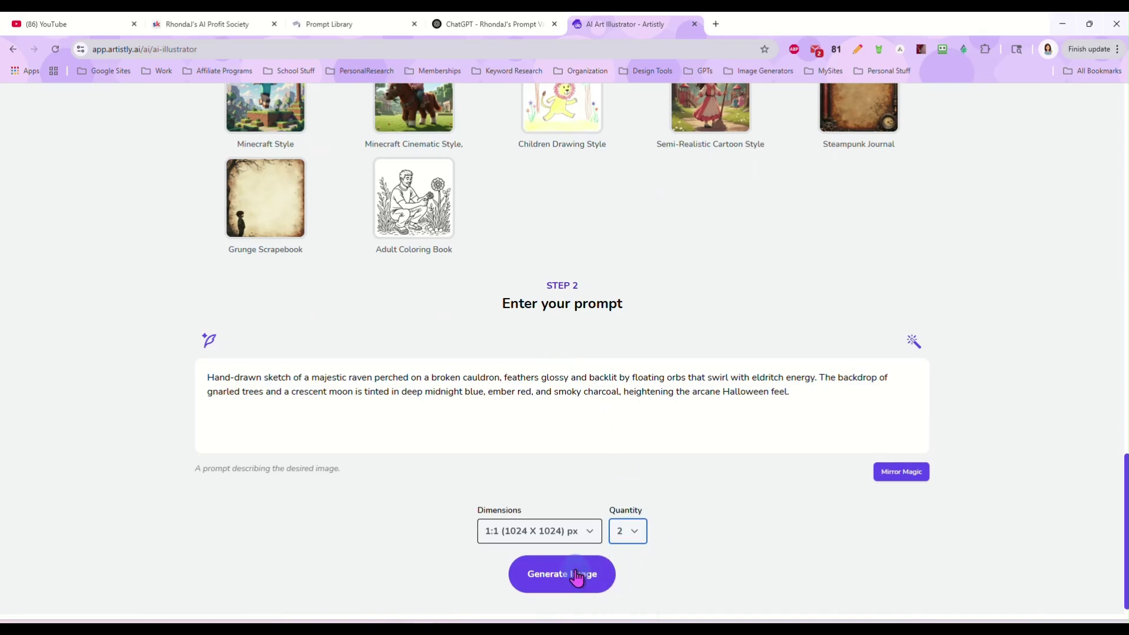
Step: Generate 2 private images from the raven prompt with AI Image Designer v5 in the Artistic Designer category at 1:1 (1024 x 1024)
scroll(600, 376, up, 10)
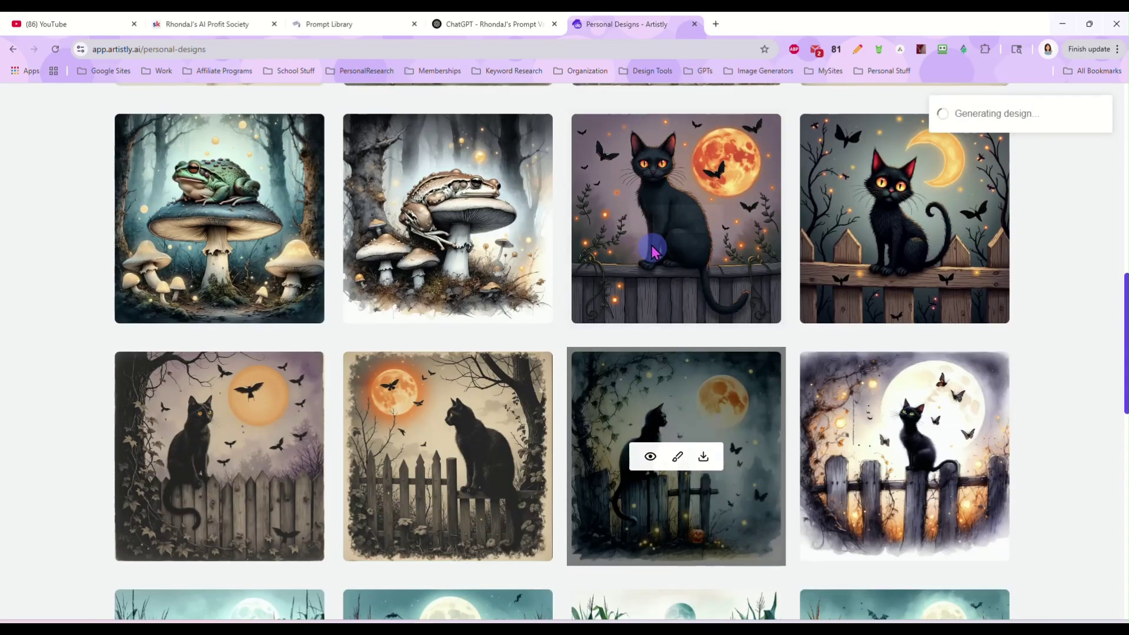
scroll(625, 174, up, 5)
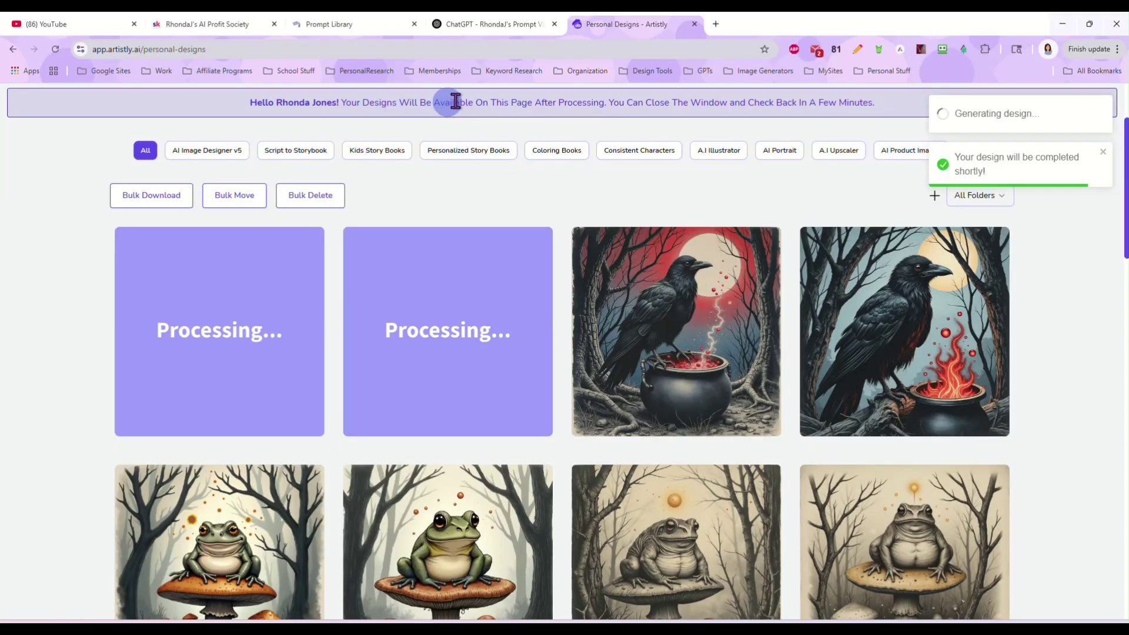
scroll(512, 126, up, 3)
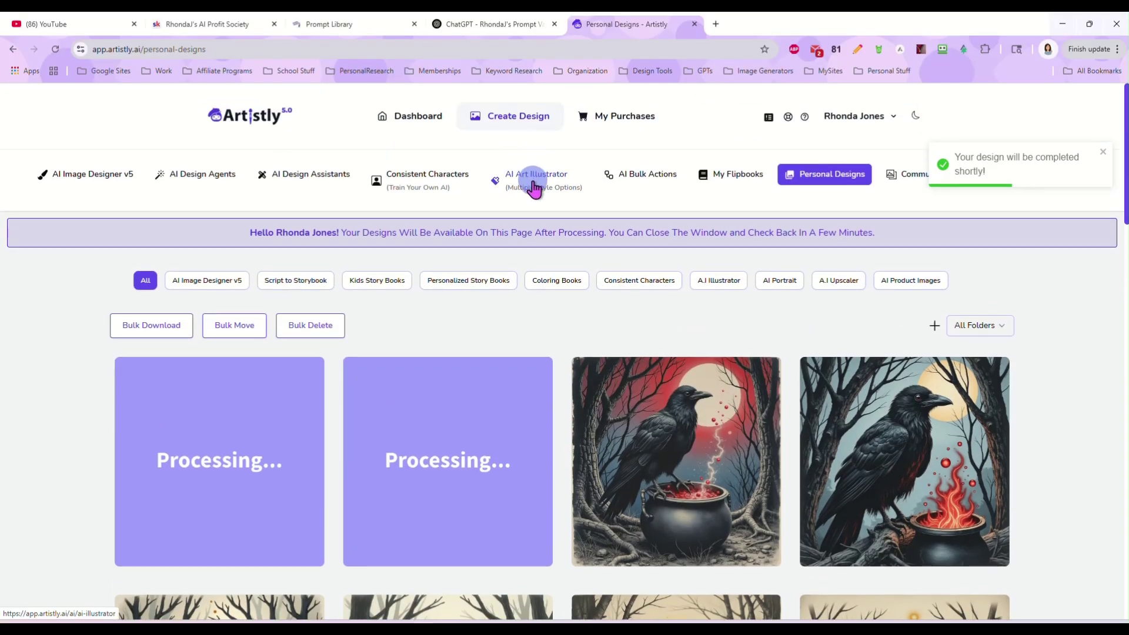
click(115, 179)
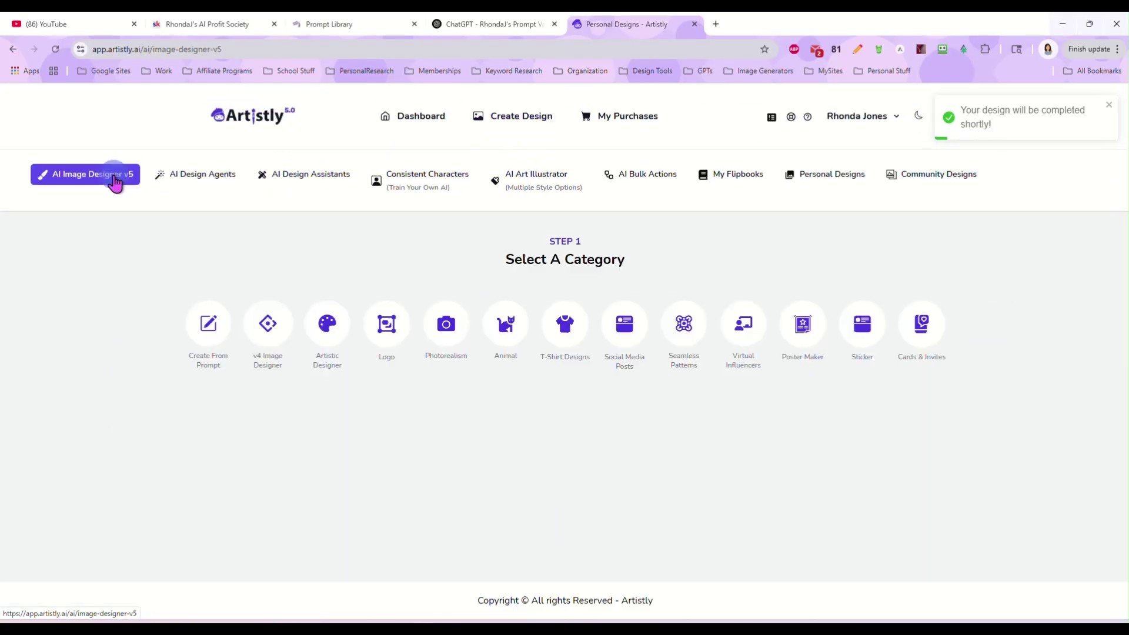
click(327, 323)
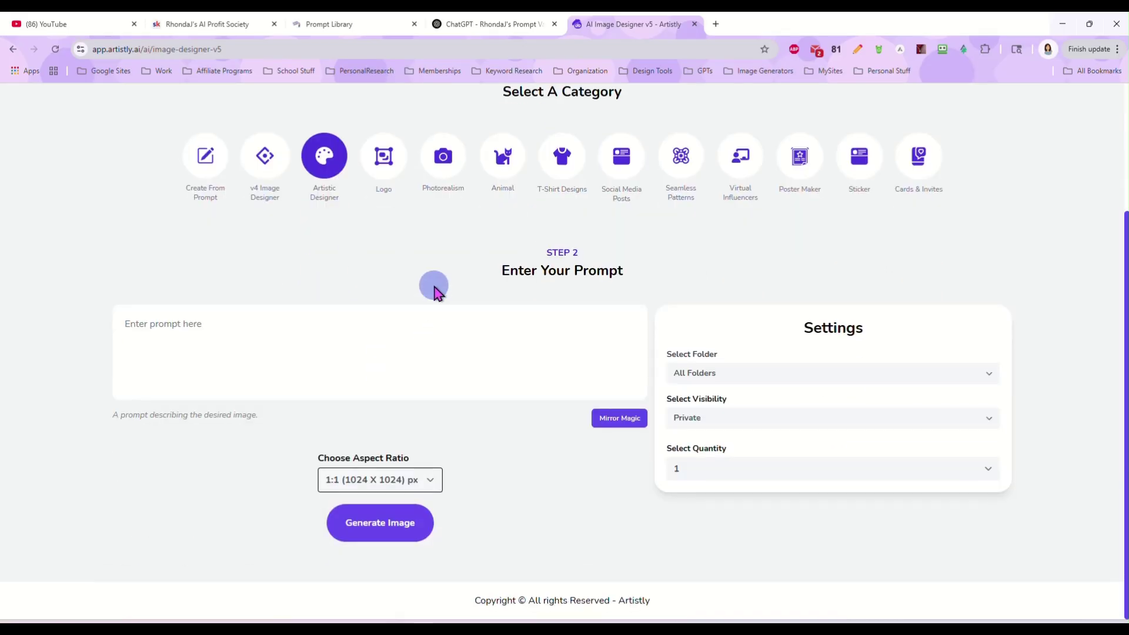
click(433, 326)
text(Hand-drawn sketch of a majestic raven perched on a broken cauldron, feathers glossy and backlit by floating orbs that swirl with eldritch energy. The backdrop of gnarled trees and a crescent moon is tinted in deep midnight blue, ember red, and smoky charcoal, heightening the arcane Halloween feel.)
click(729, 469)
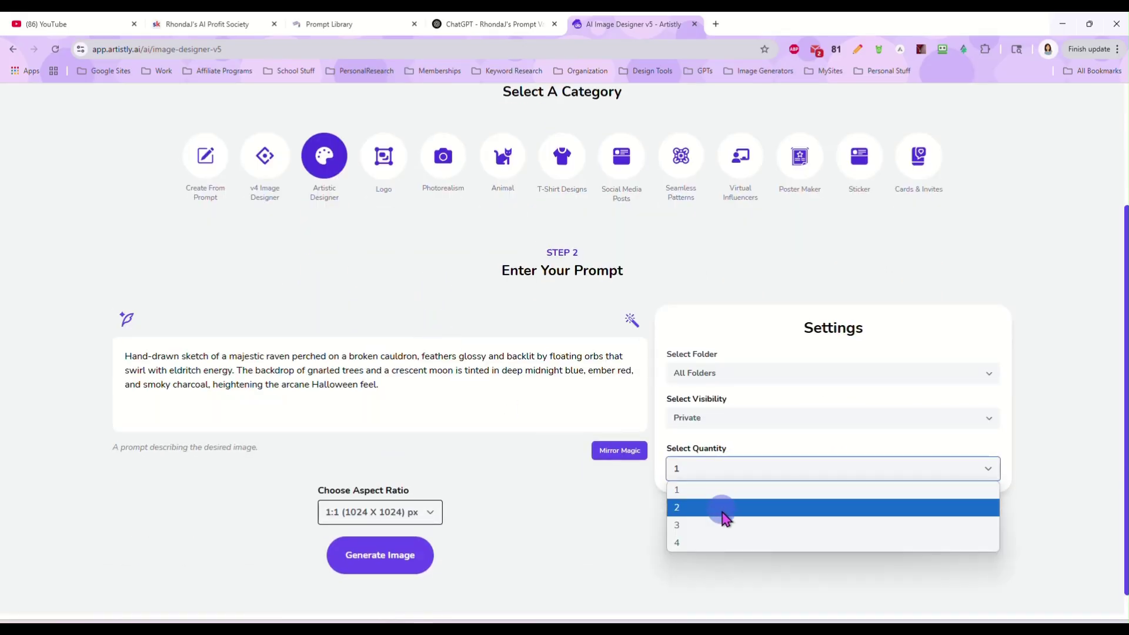
click(724, 507)
click(406, 557)
Step: View and close the details of the raven under the red sky, then open the details of the raven on the orange cauldron
scroll(706, 411, down, 2)
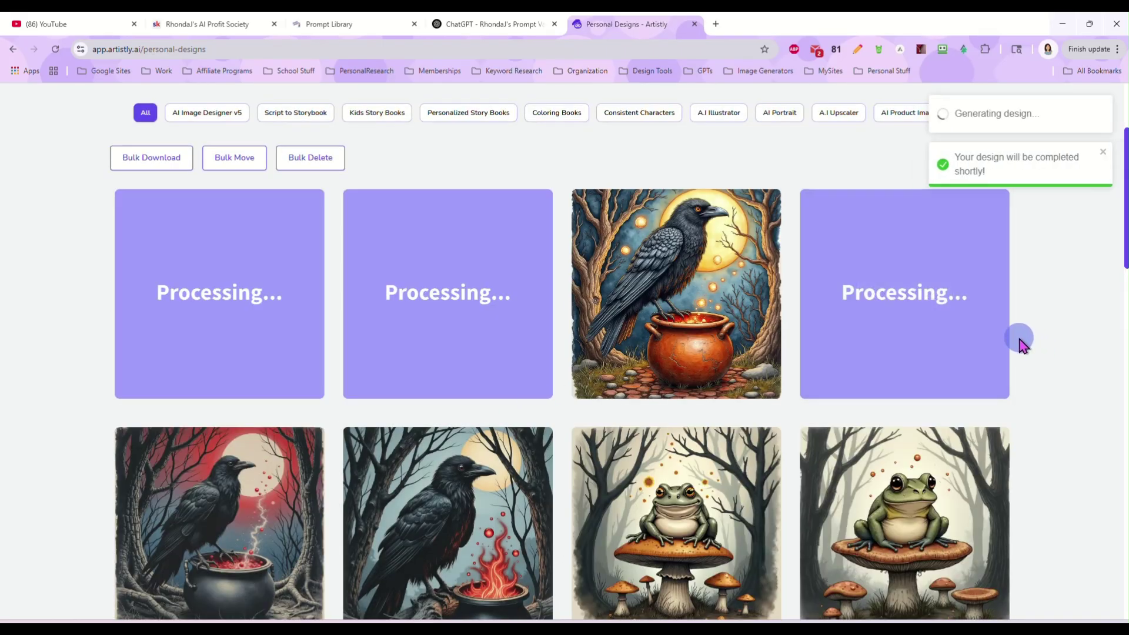
scroll(1020, 344, down, 2)
mouse_move(250, 411)
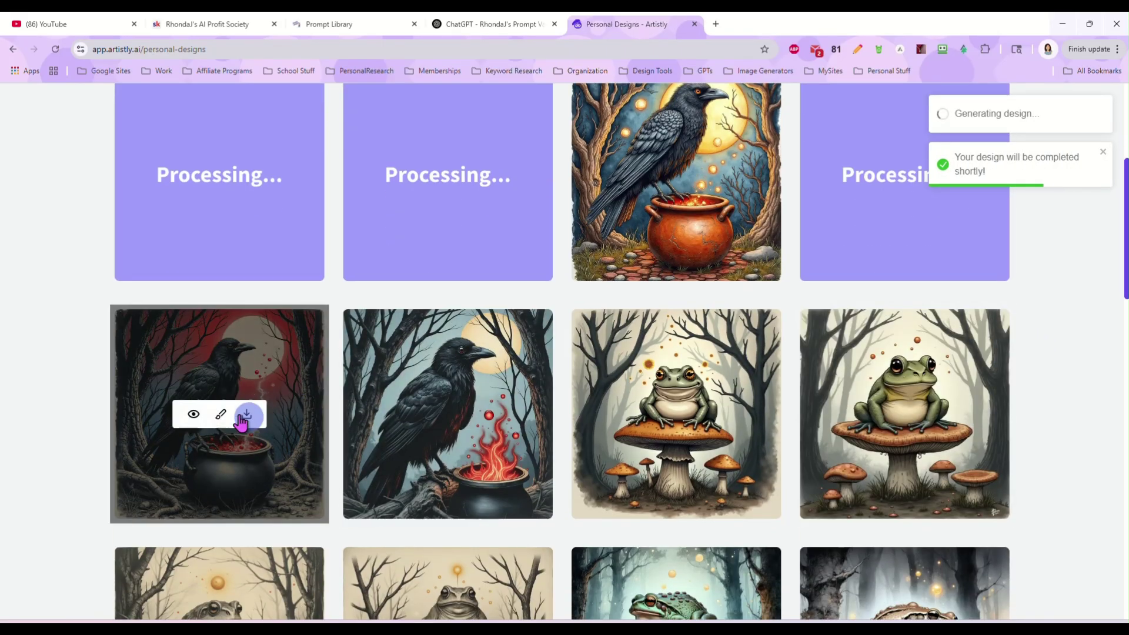
click(192, 415)
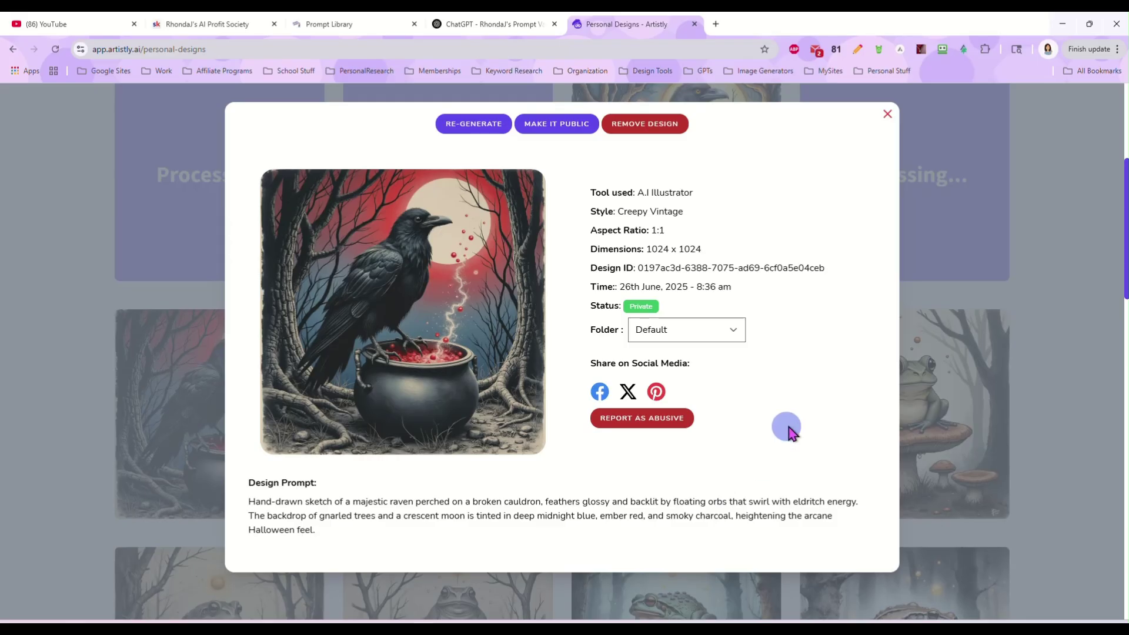
click(888, 113)
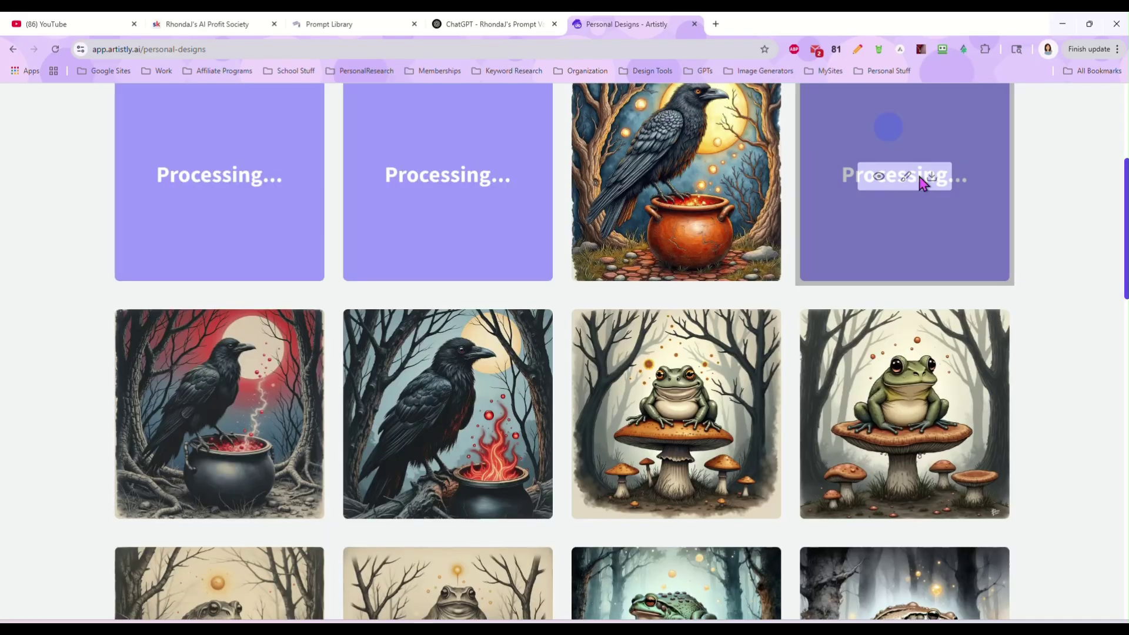
scroll(1012, 410, up, 3)
click(649, 359)
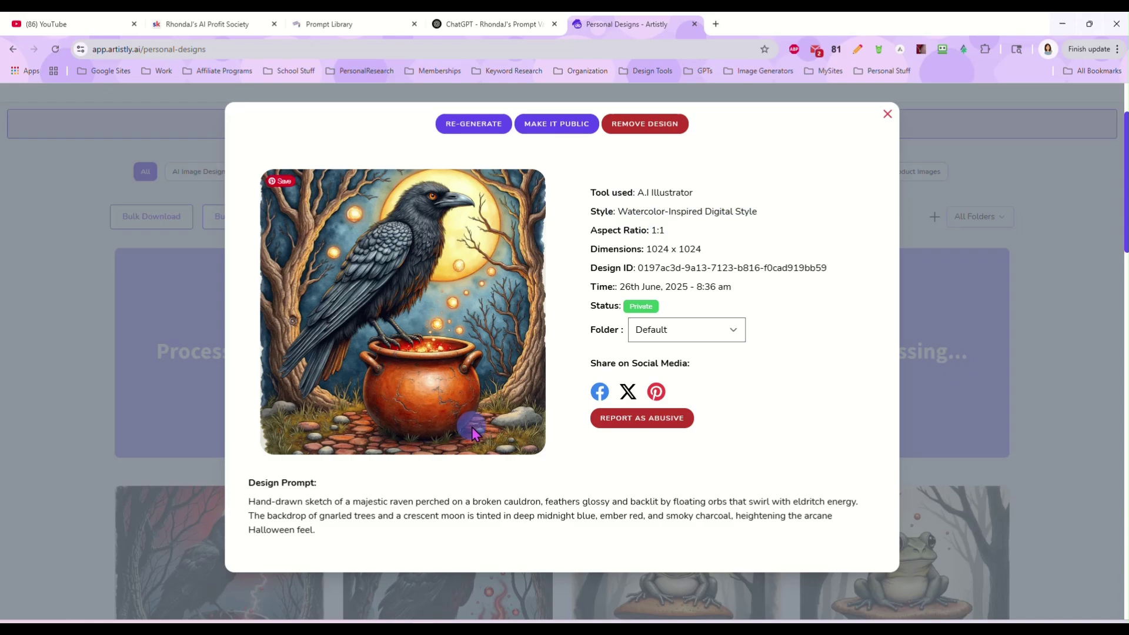
Step: Close the raven image's details, reload the personal designs page and check the status of the newest images
click(888, 114)
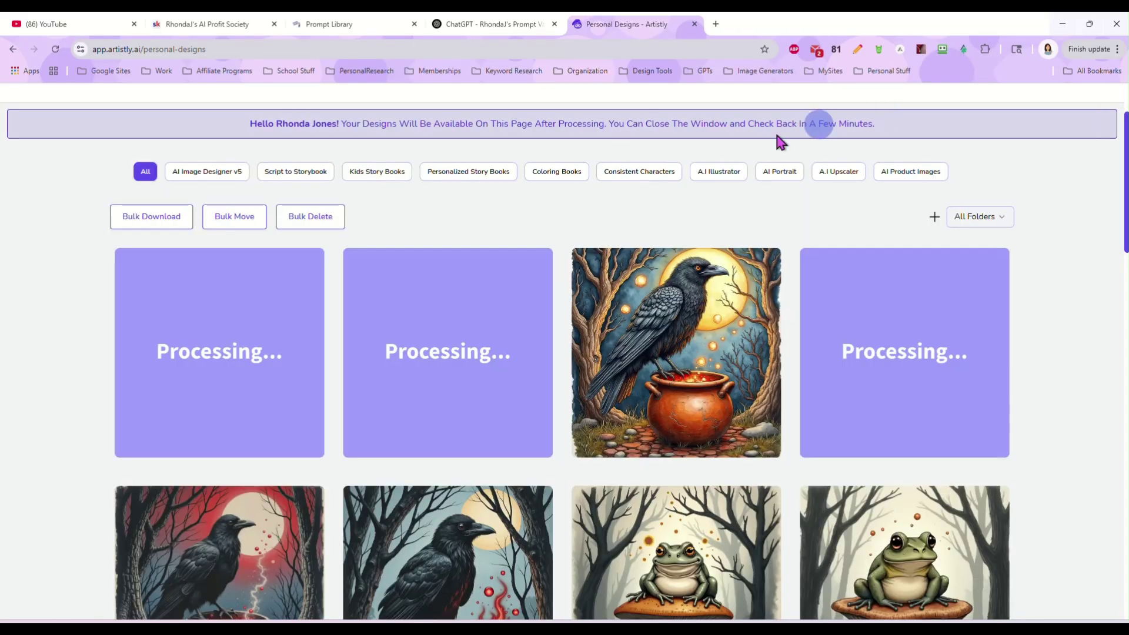
click(57, 50)
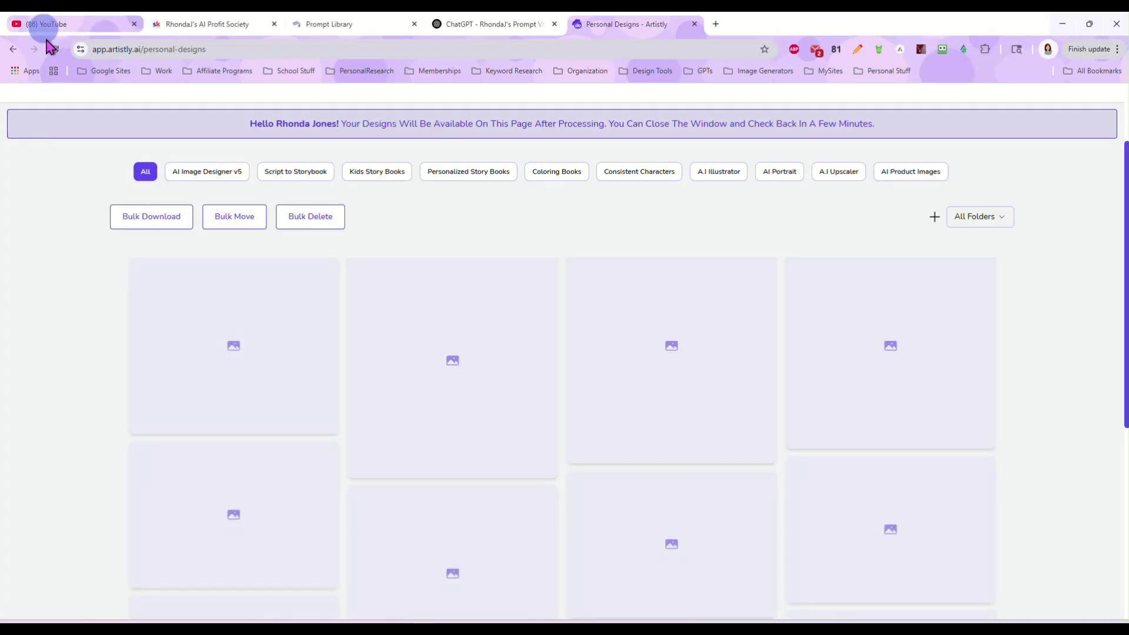
scroll(94, 285, up, 2)
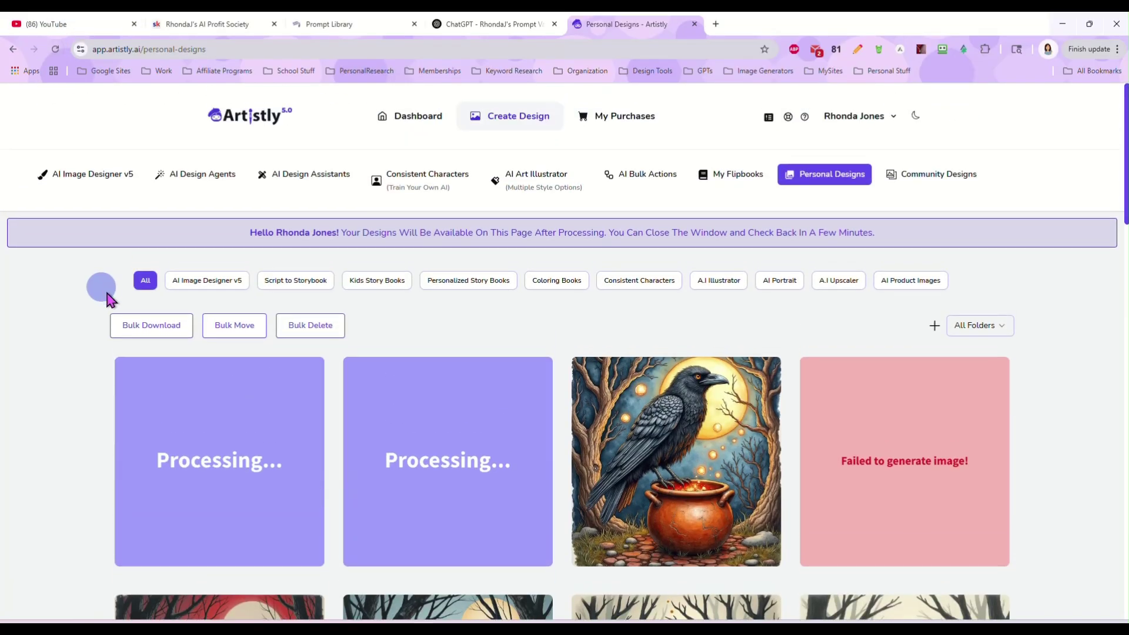
scroll(1105, 376, down, 3)
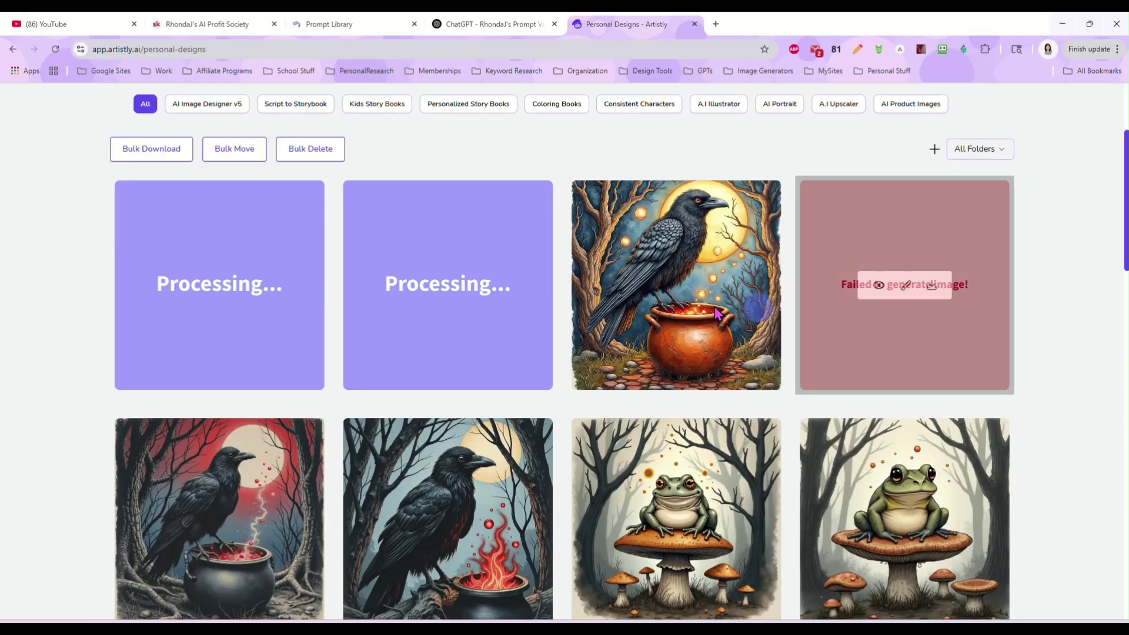
Step: Switch to the Prompt Library, close the deer record and browse the Animals & Wildlife gallery for another prompt to scale
click(362, 26)
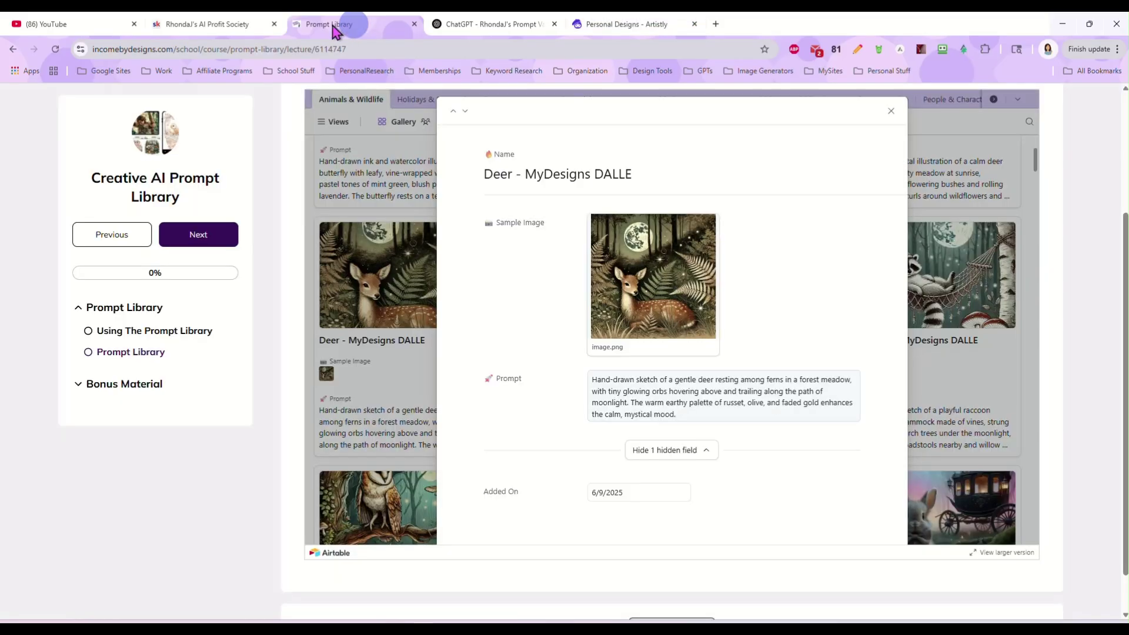
click(889, 118)
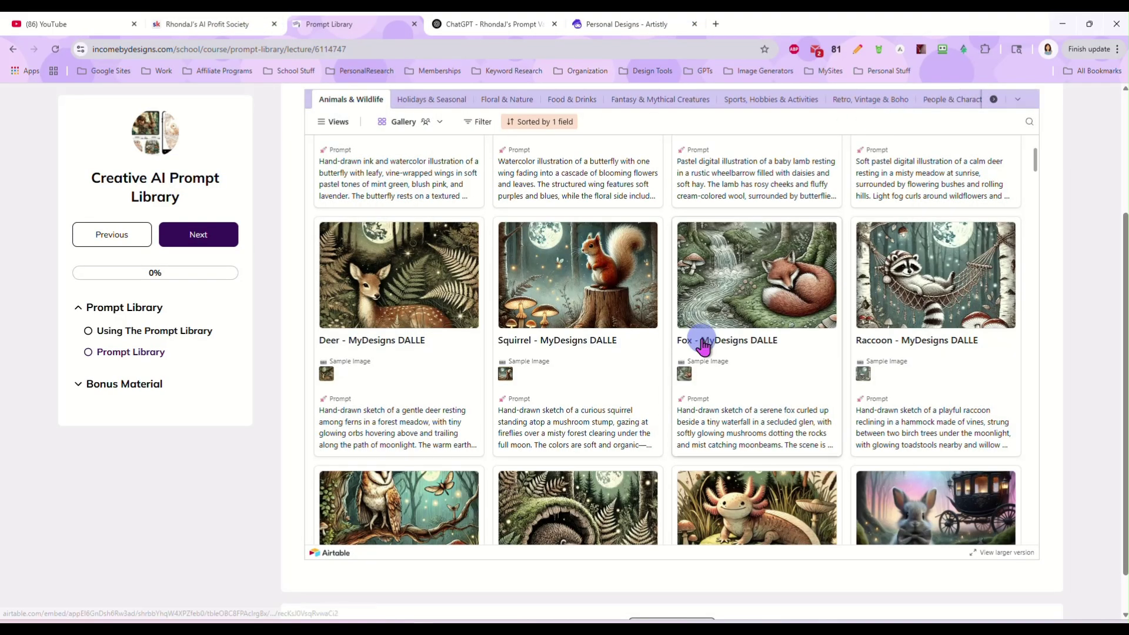
scroll(700, 345, down, 8)
scroll(684, 330, down, 9)
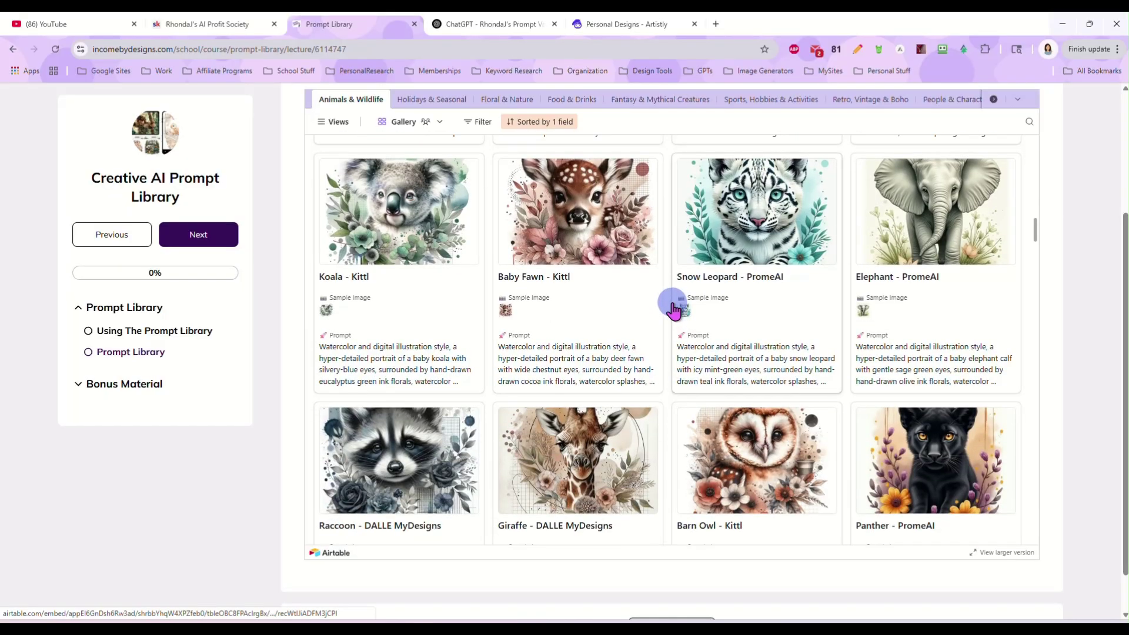
scroll(673, 310, down, 7)
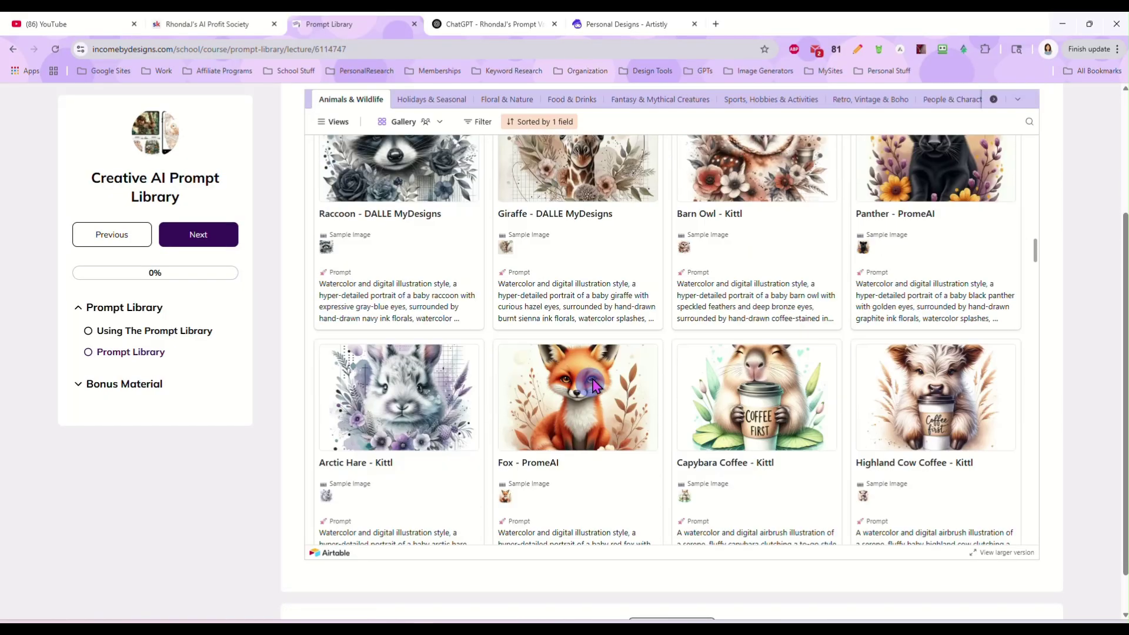
scroll(601, 371, down, 4)
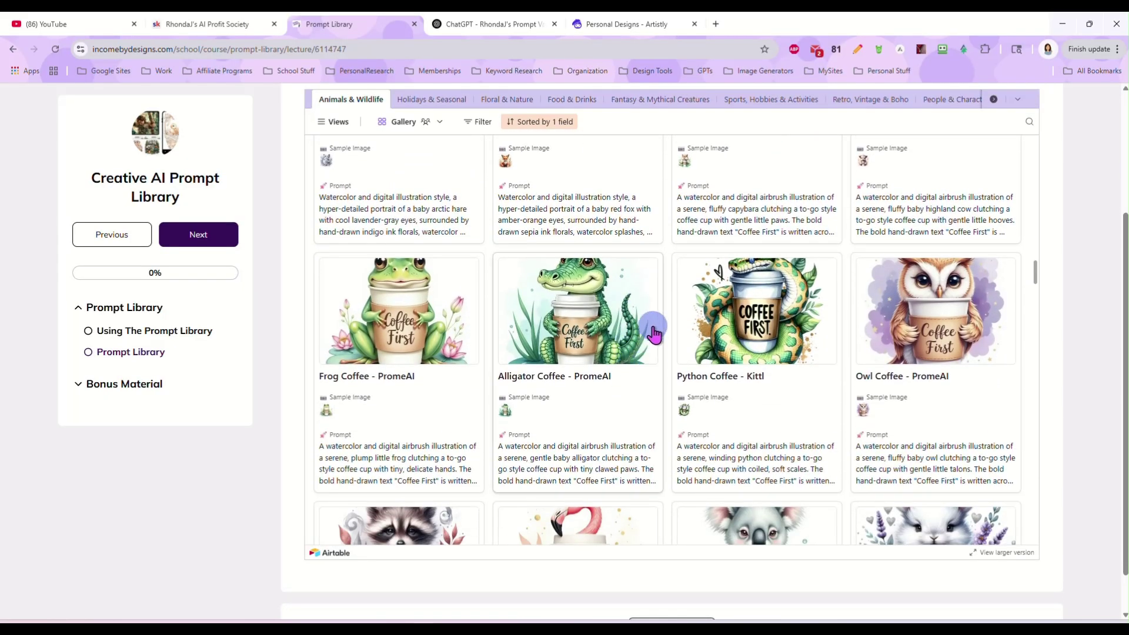
scroll(670, 332, down, 5)
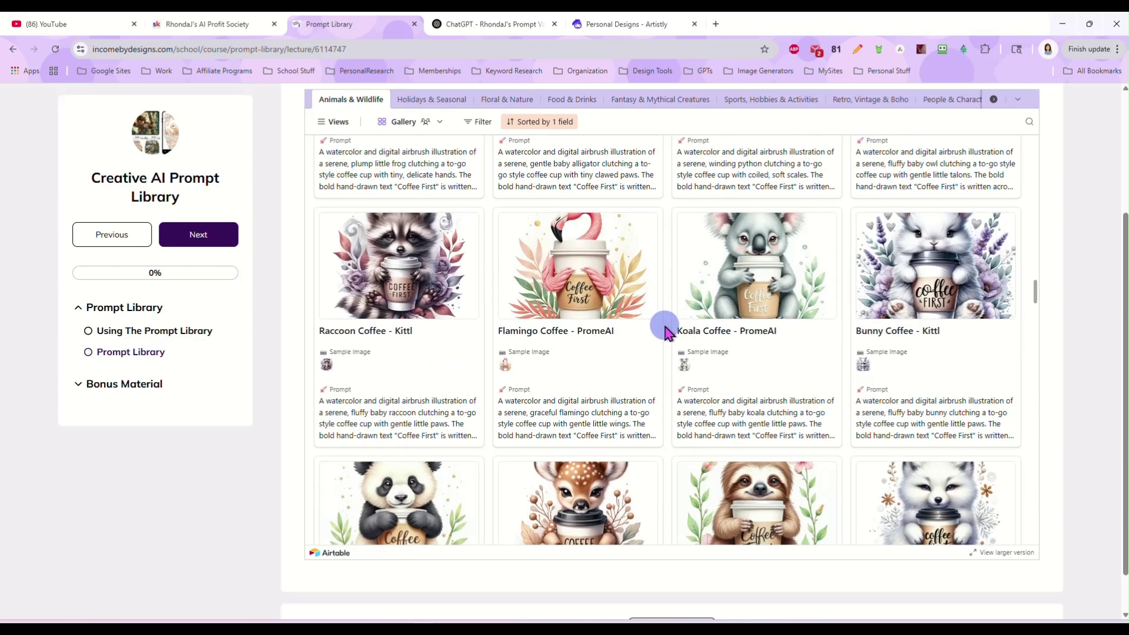
scroll(669, 333, down, 2)
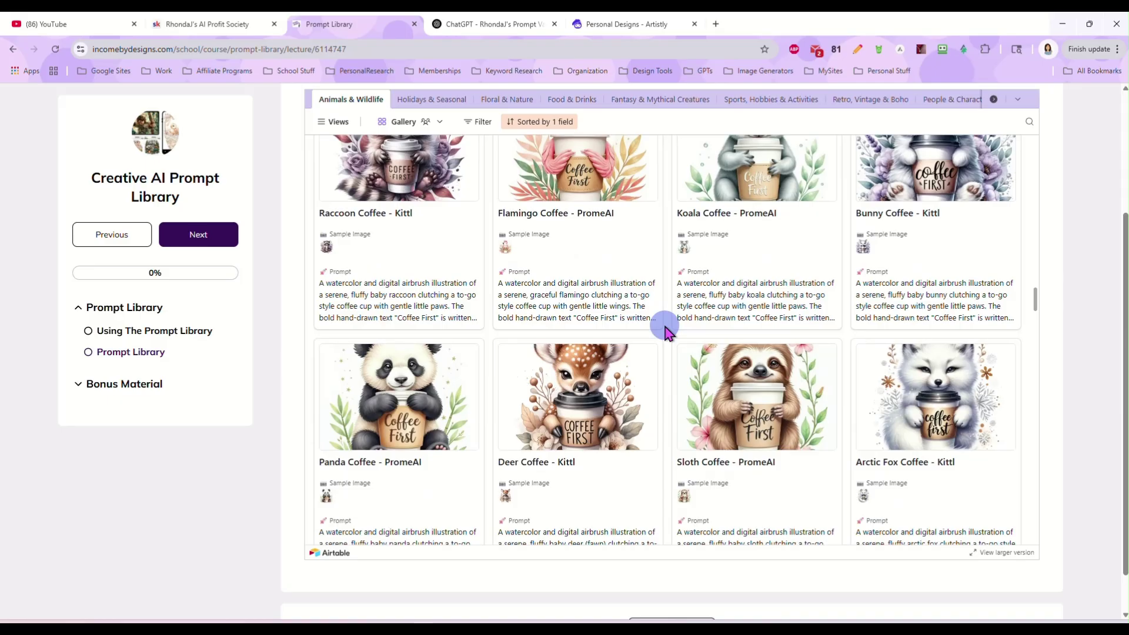
scroll(668, 333, down, 5)
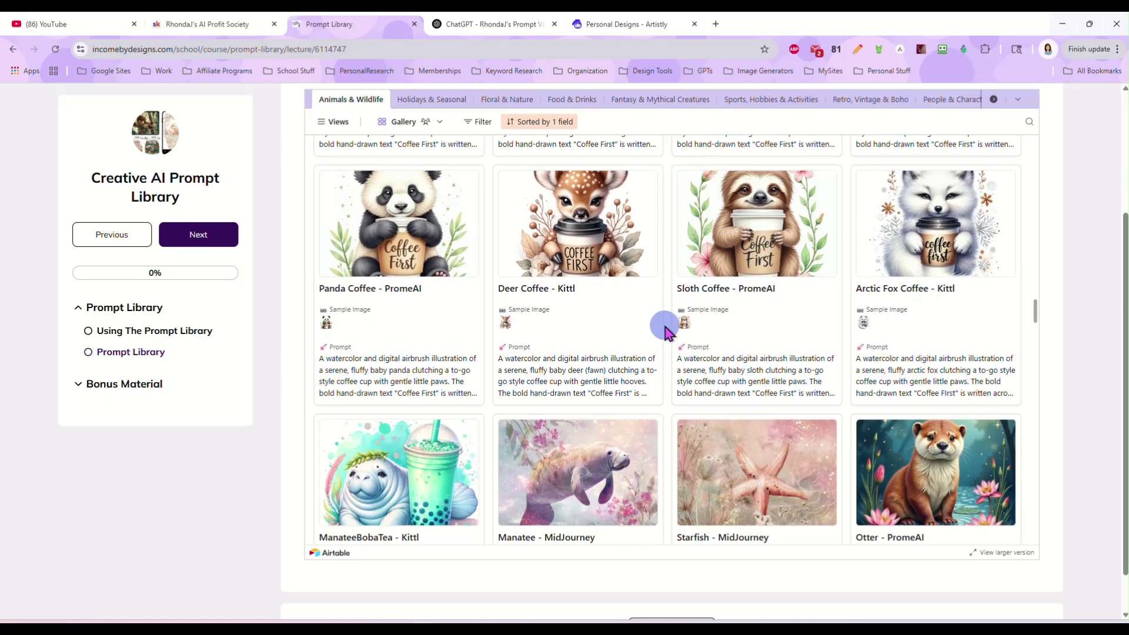
scroll(673, 333, up, 3)
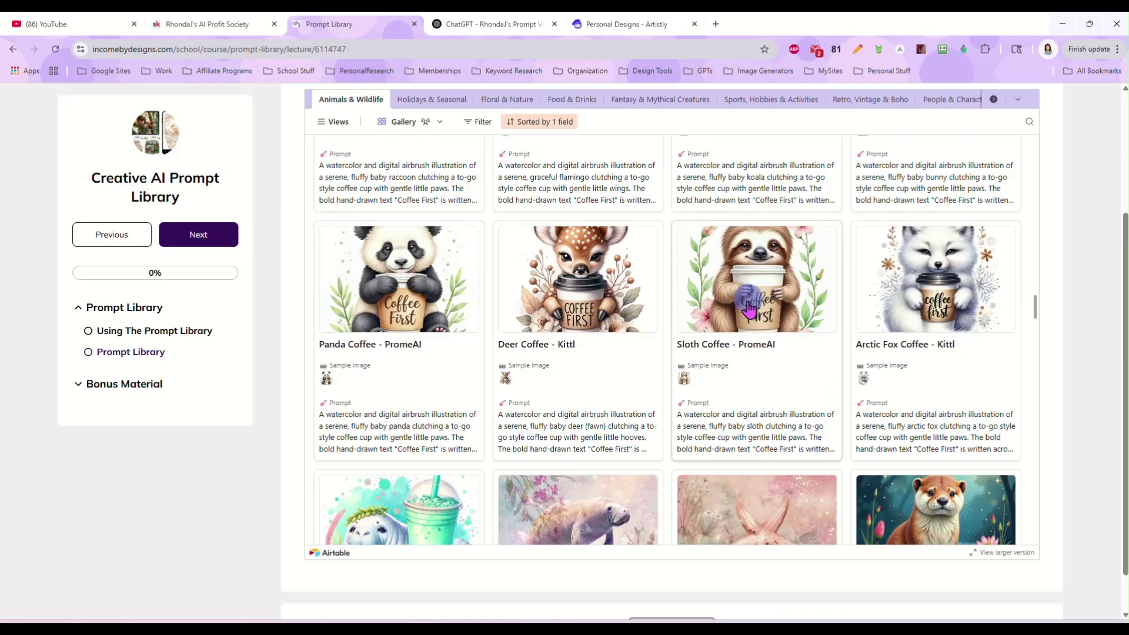
scroll(749, 310, up, 4)
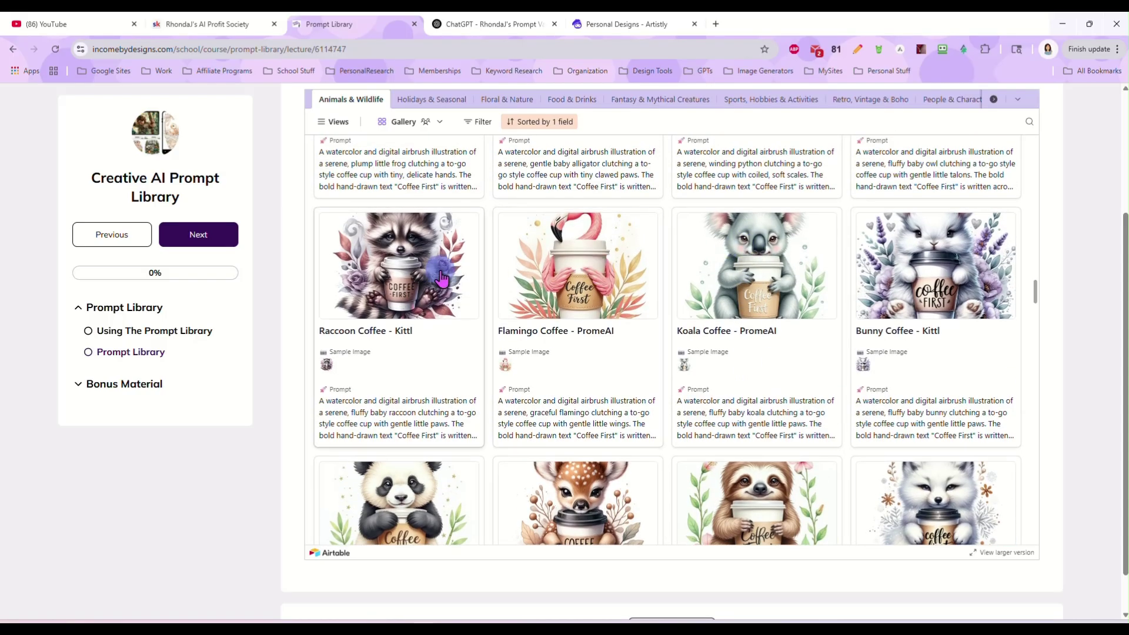
Step: Copy the full prompt text from the "Raccoon Coffee - Kittl" record and close the record
scroll(442, 278, up, 2)
click(444, 381)
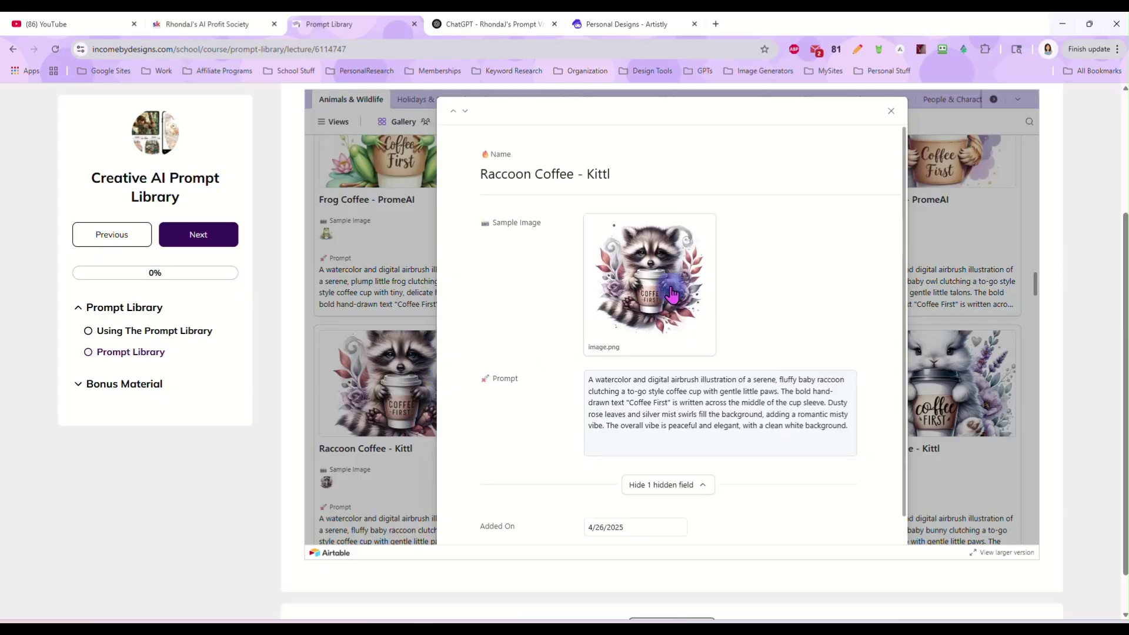
triple_click(743, 424)
right_click(741, 400)
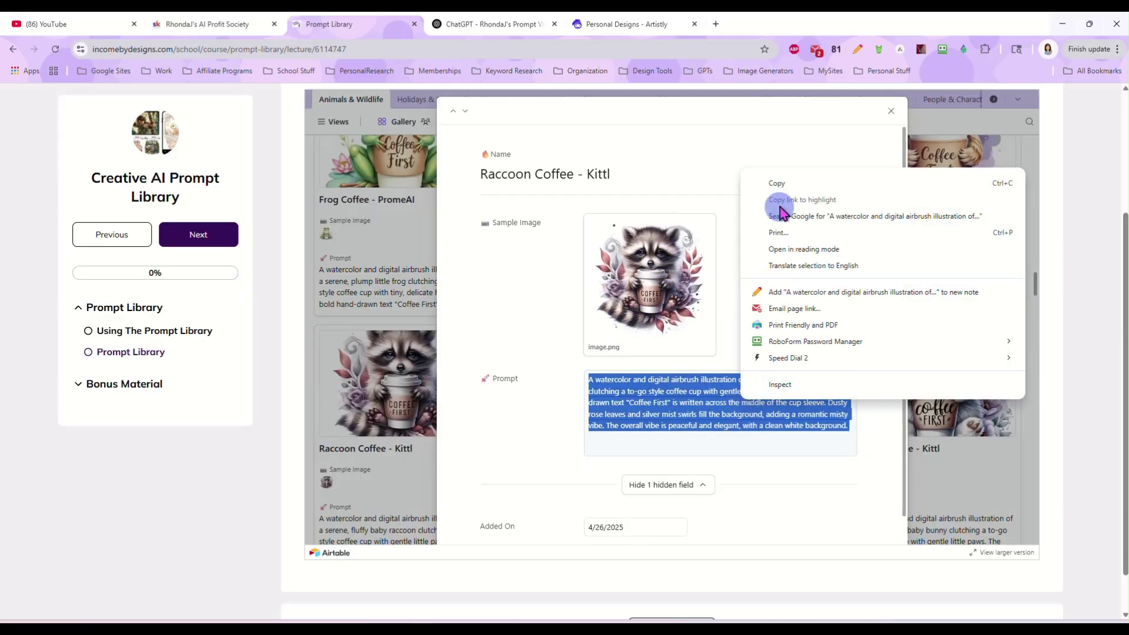
click(782, 182)
click(890, 111)
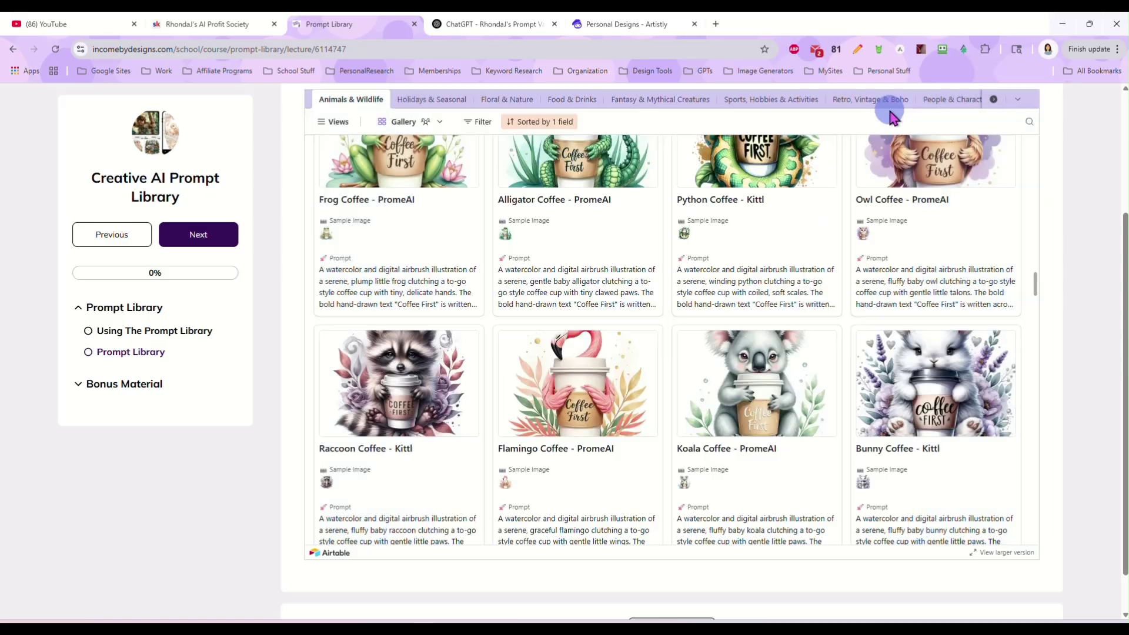
Step: Switch to ChatGPT and send "Scale this prompt - replace the coffee for a bubbling potion and make various Halloween themes -" followed by the copied raccoon prompt
click(470, 24)
click(510, 564)
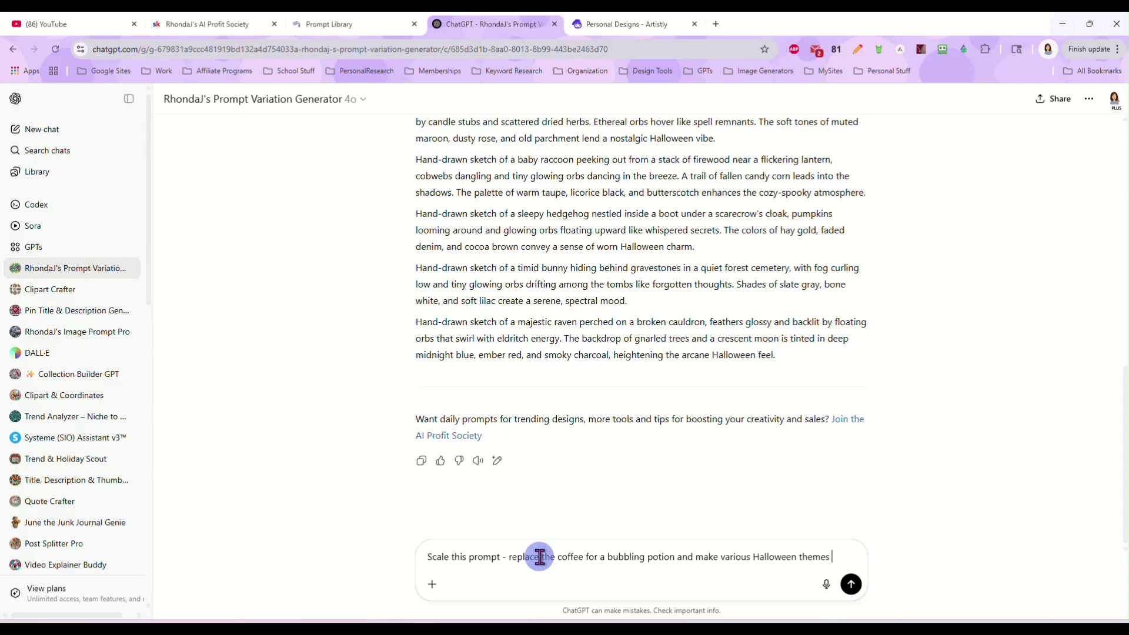
key(ctrl+v)
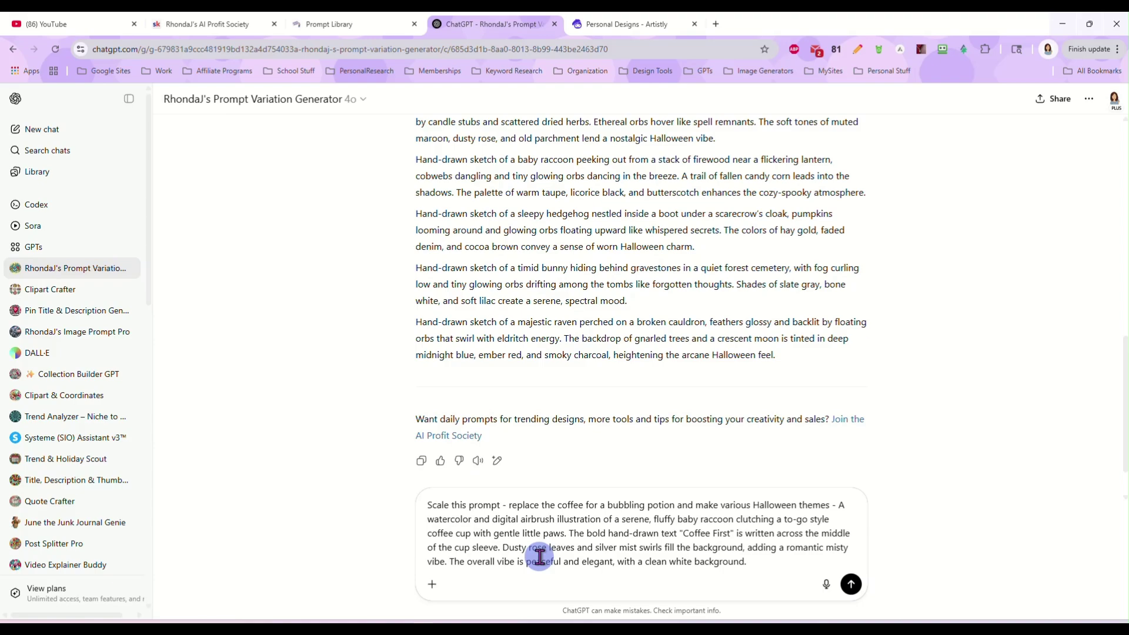
key(Return)
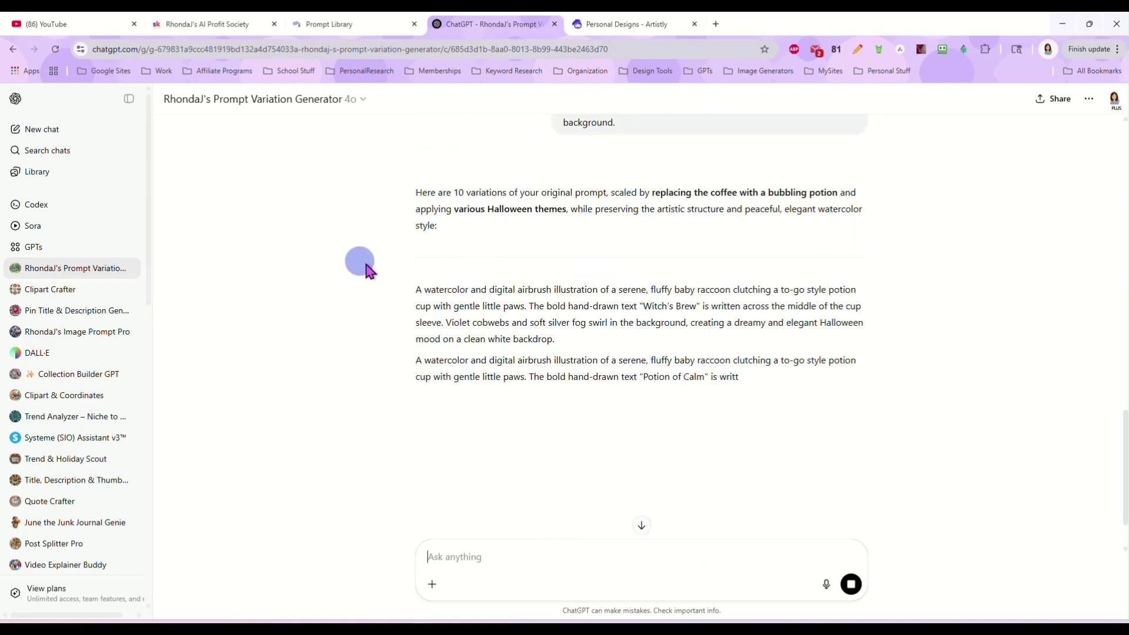
Step: Copy the first generated raccoon prompt, the one with the "Witch's Brew" cup text
scroll(370, 267, down, 1)
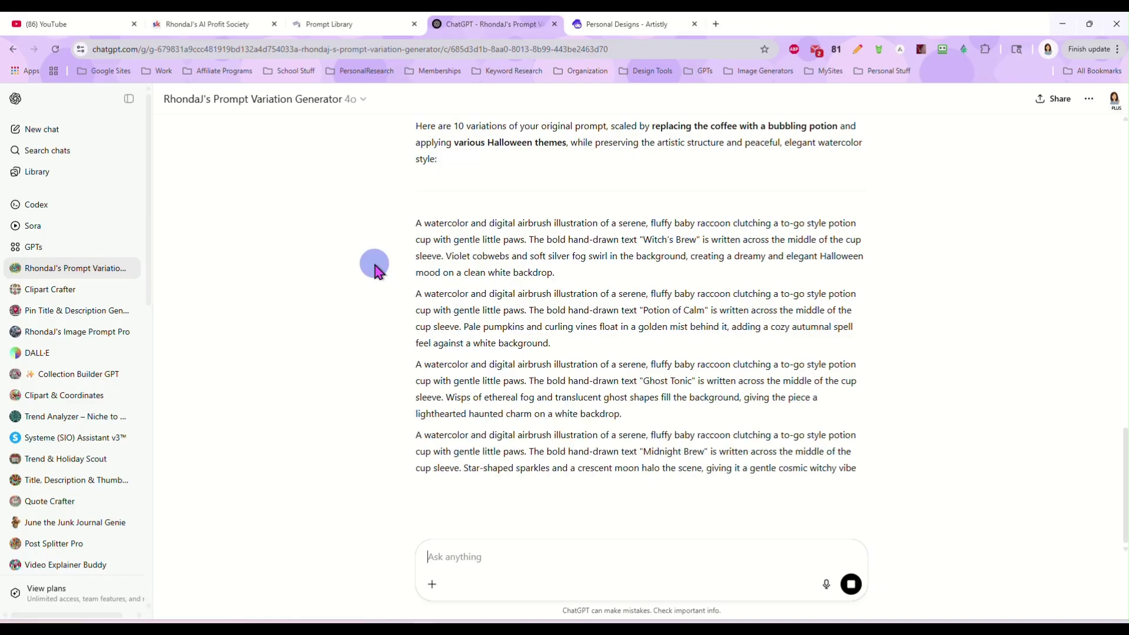
drag(567, 272, 415, 223)
right_click(509, 243)
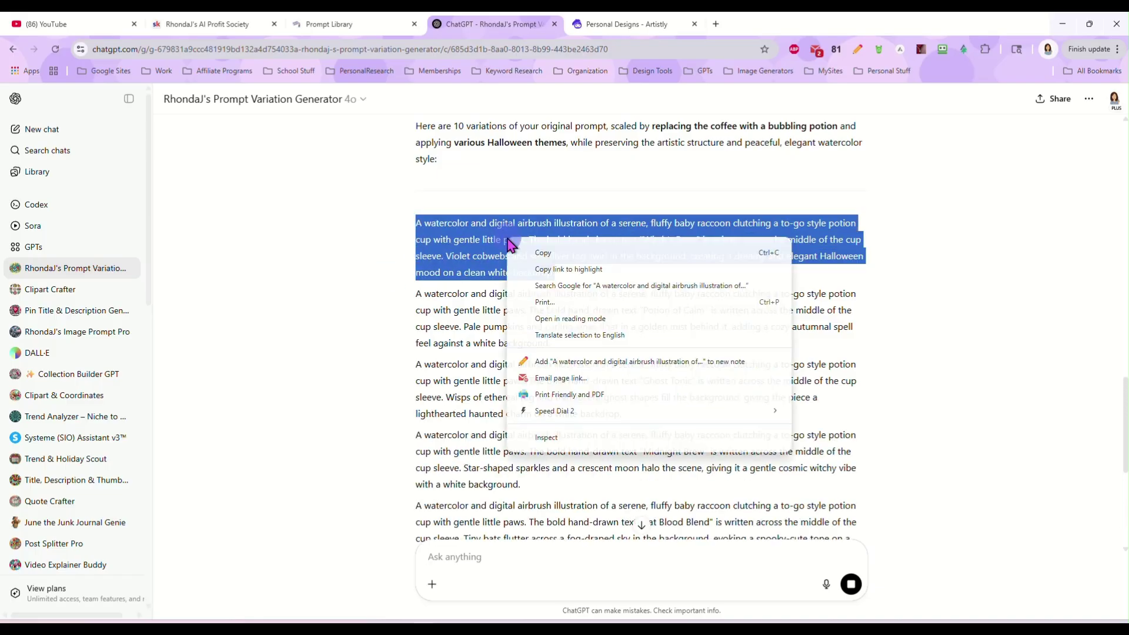
click(542, 252)
Step: Switch to Artistly and generate 2 Creepy Vintage images from the copied Witch's Brew prompt with the AI Art Illustrator, then close the viewed raccoon's details
click(618, 25)
scroll(71, 184, up, 3)
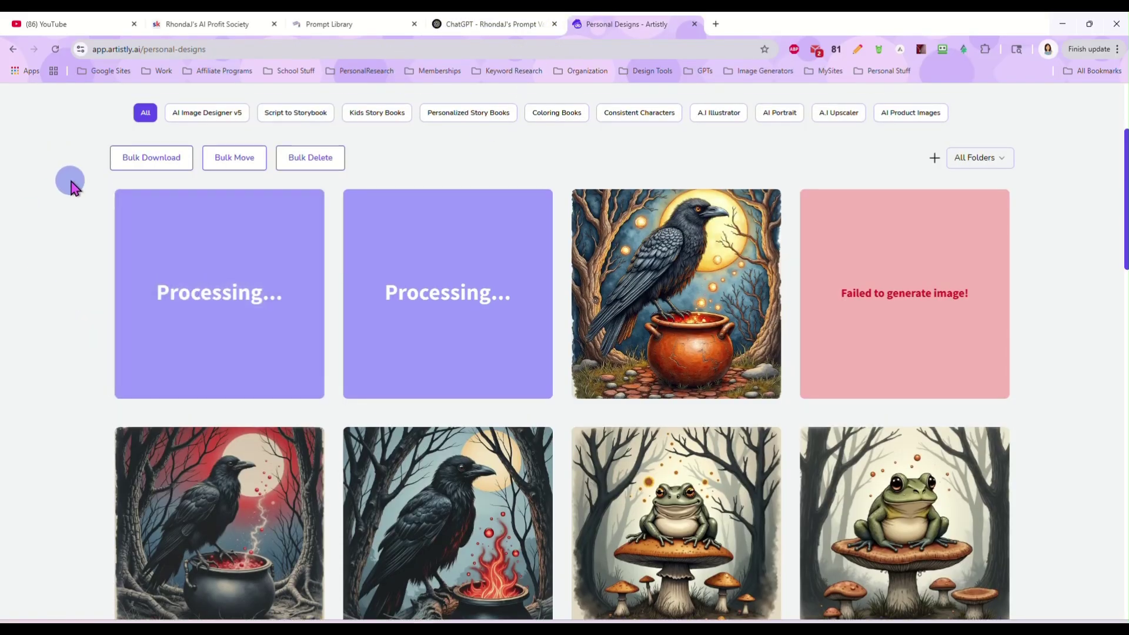
click(517, 177)
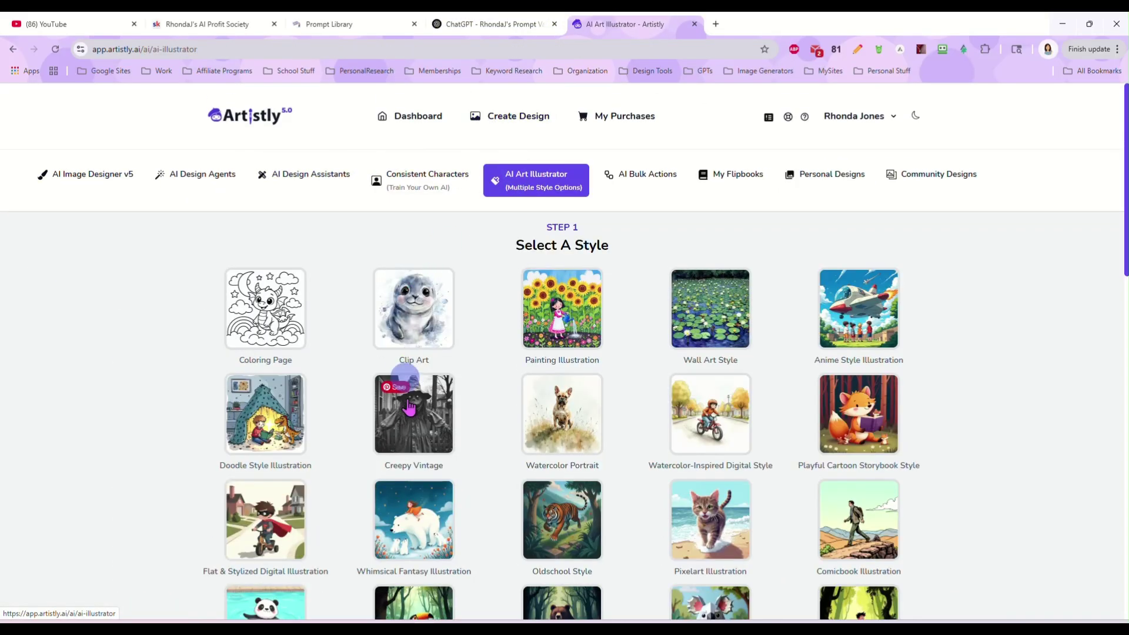
scroll(447, 381, down, 15)
click(446, 381)
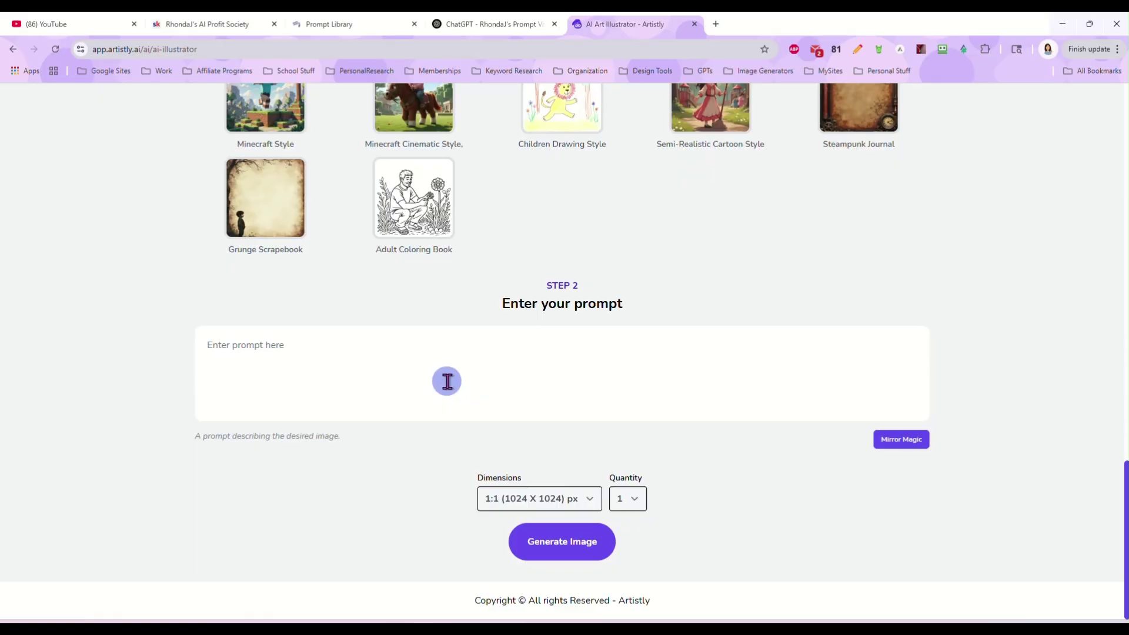
key(ctrl+v)
click(628, 531)
click(634, 573)
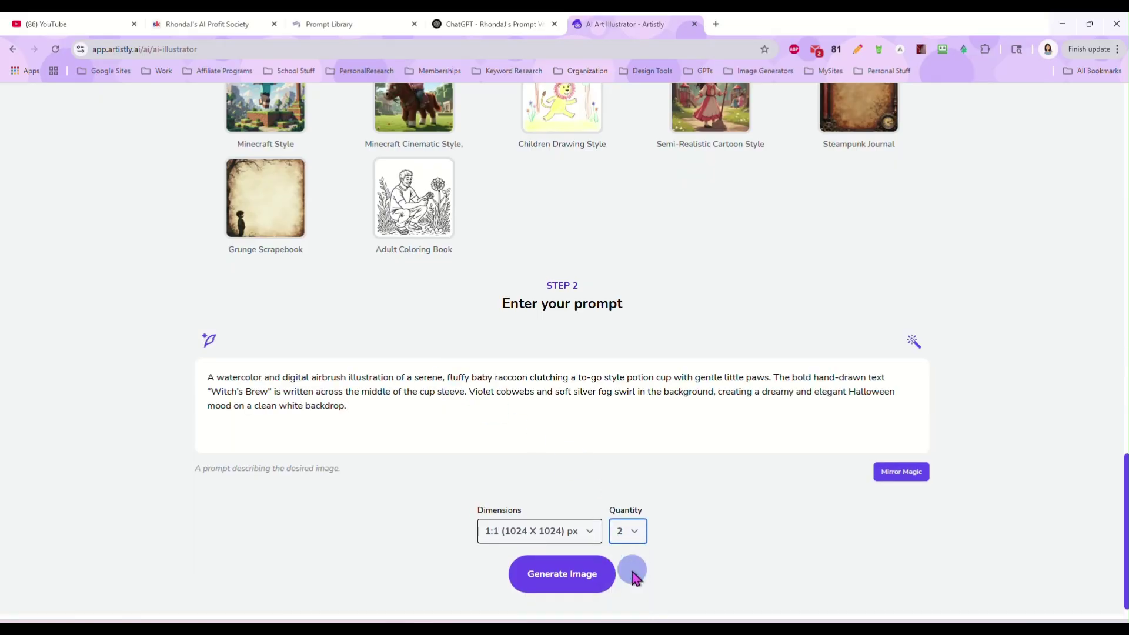
click(579, 575)
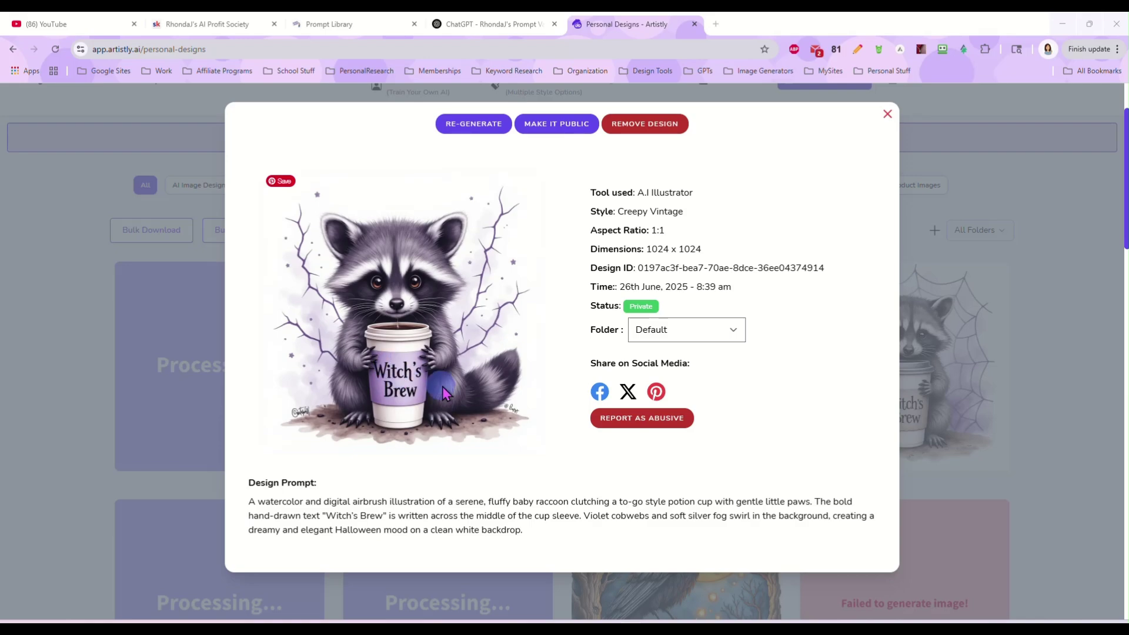
click(889, 115)
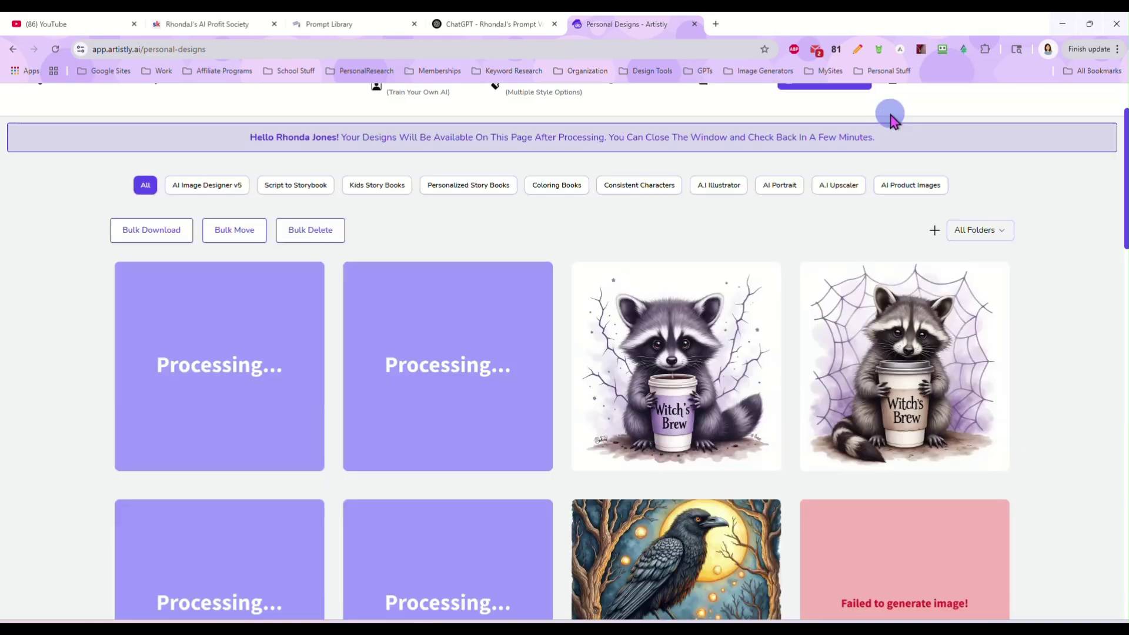
Step: Switch to ChatGPT, review the raccoon potion variations and copy the "Witch's Brew" prompt again
click(505, 23)
scroll(562, 361, down, 3)
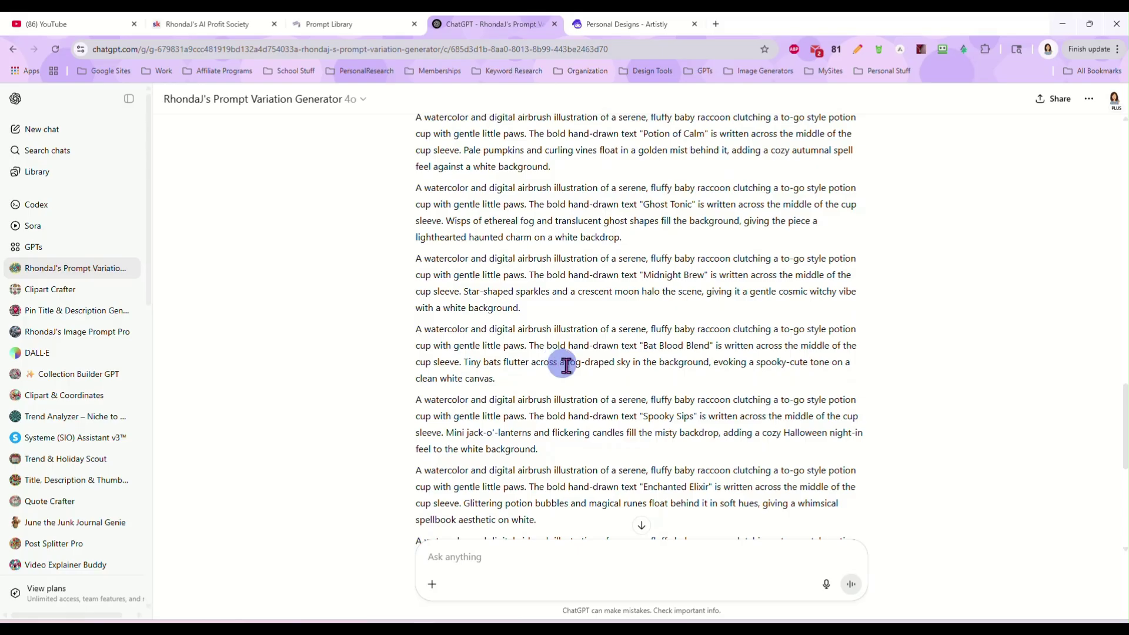
scroll(595, 381, down, 3)
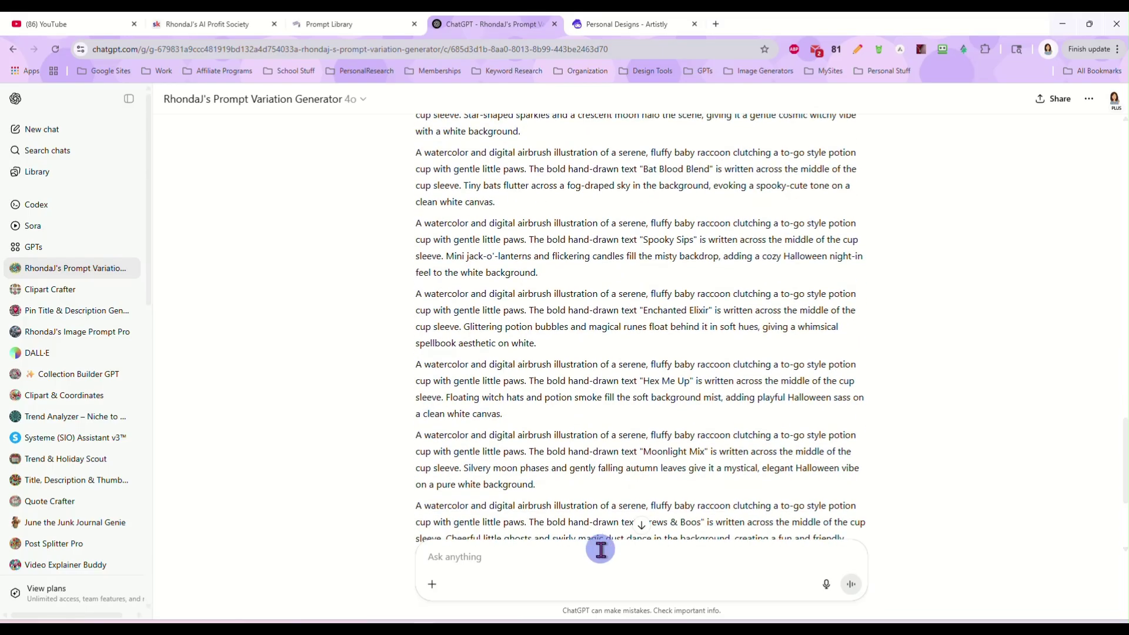
scroll(580, 355, up, 7)
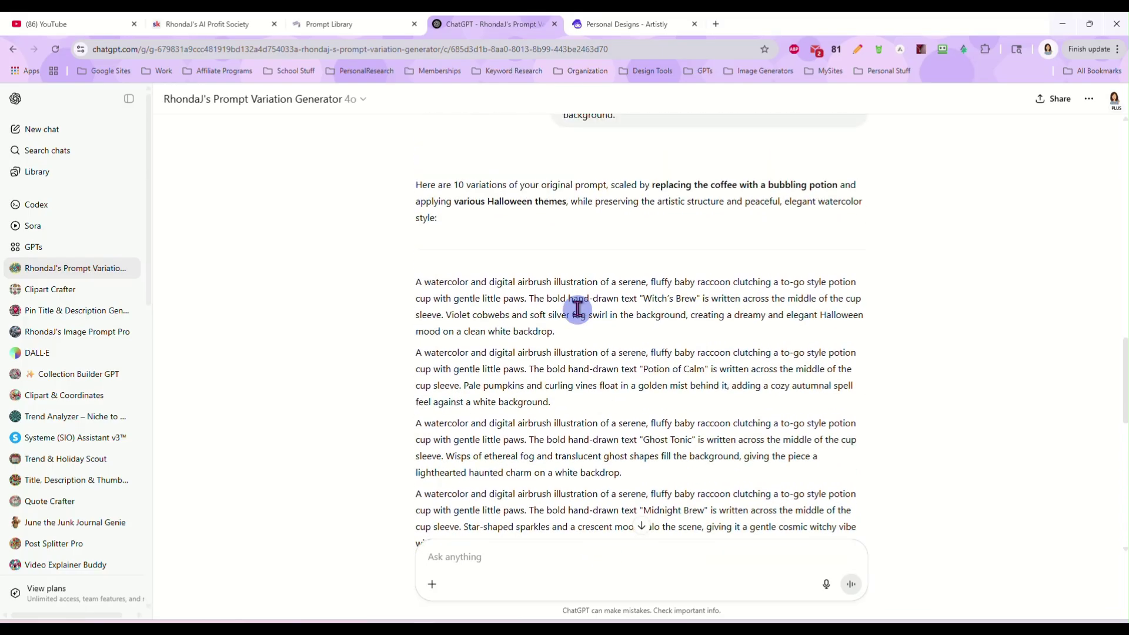
drag(563, 336, 422, 284)
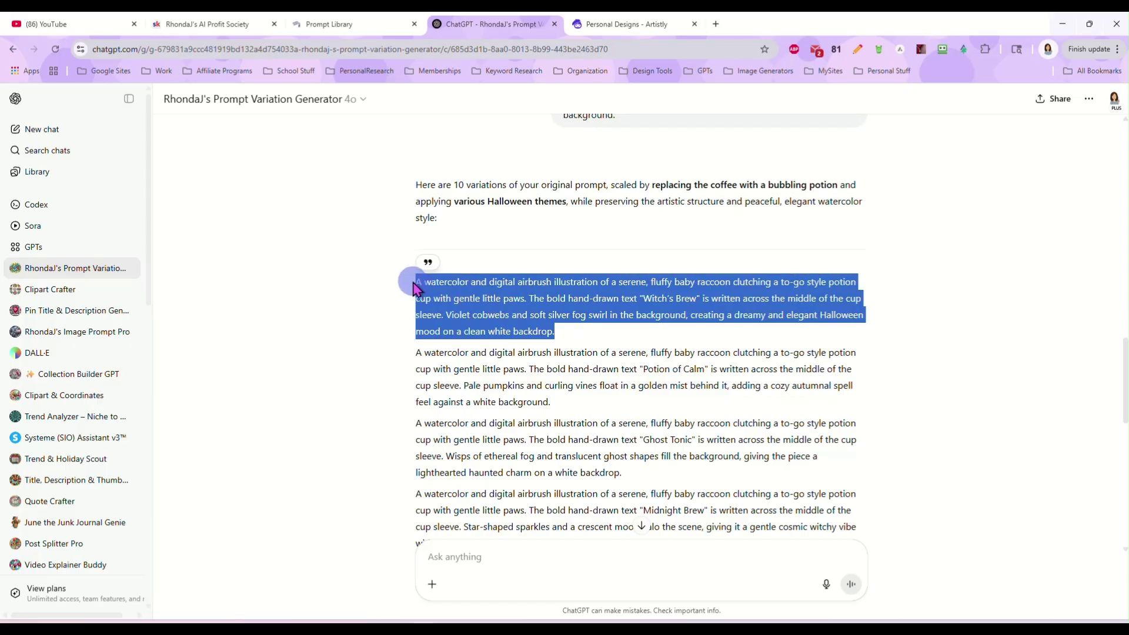
Step: Send "Scale this replace the cup with a bubbling potion cauldron -" followed by the copied "Witch's Brew" raccoon prompt
scroll(494, 303, down, 3)
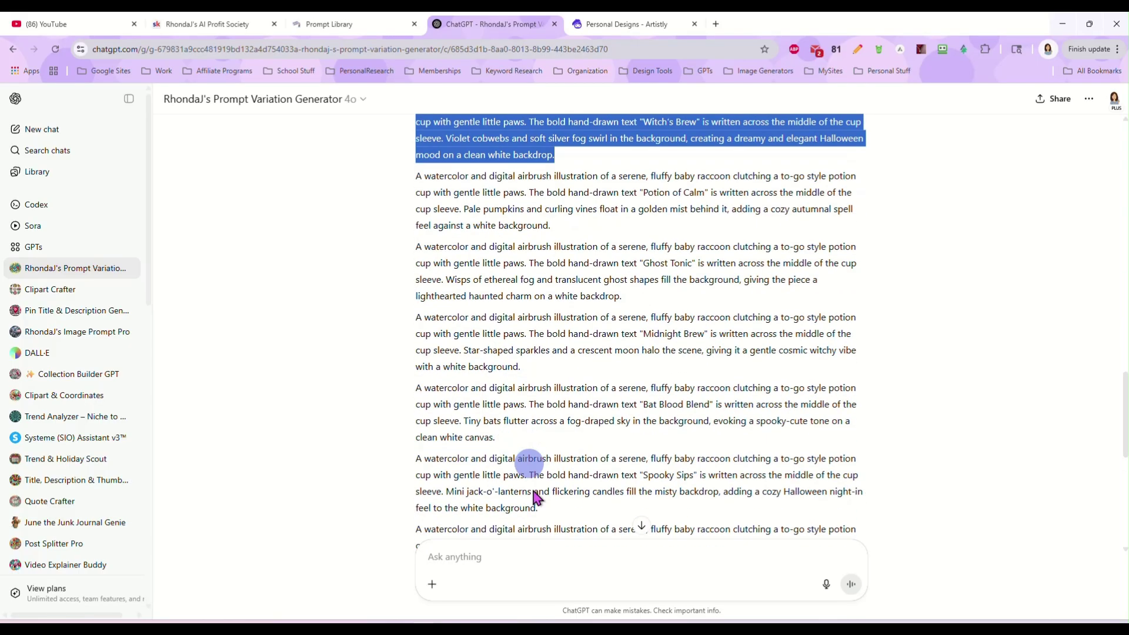
click(535, 551)
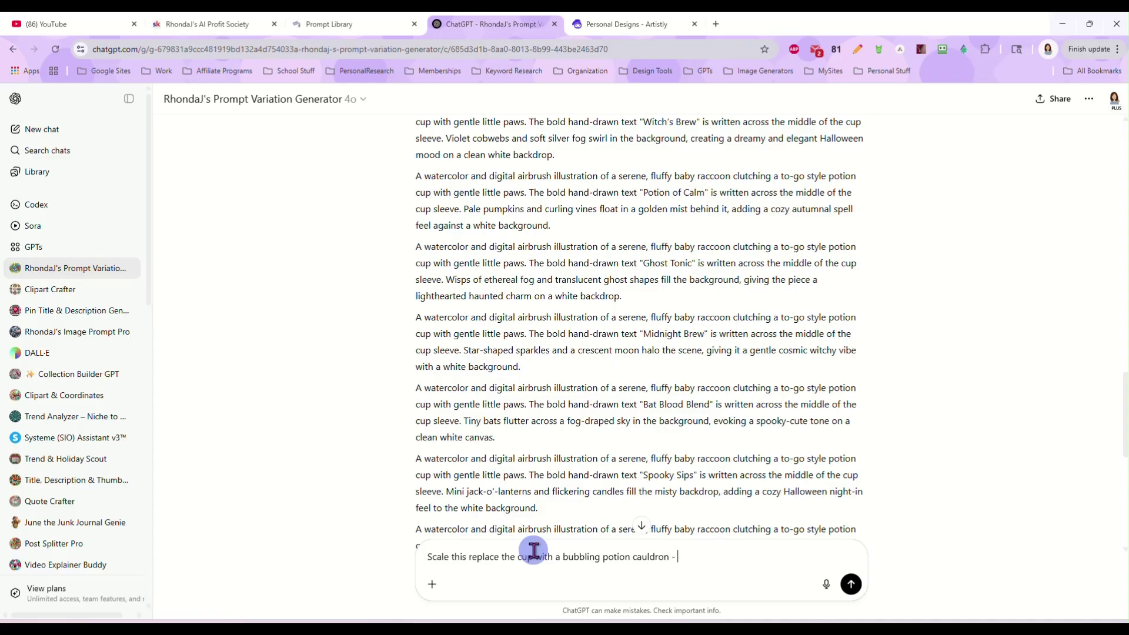
key(ctrl+v)
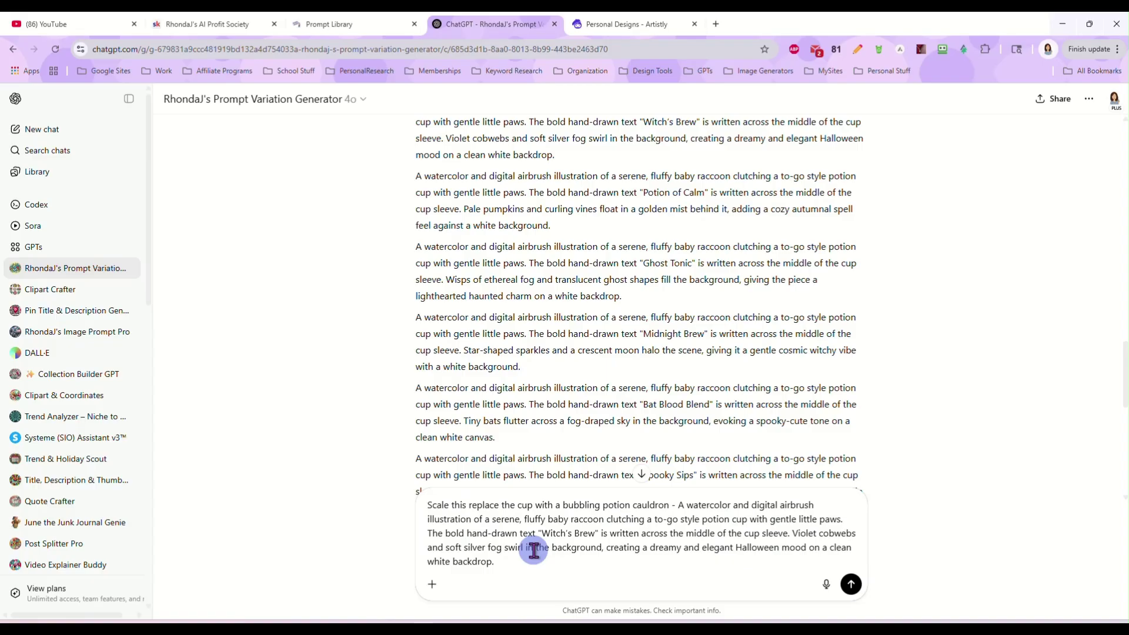
key(Return)
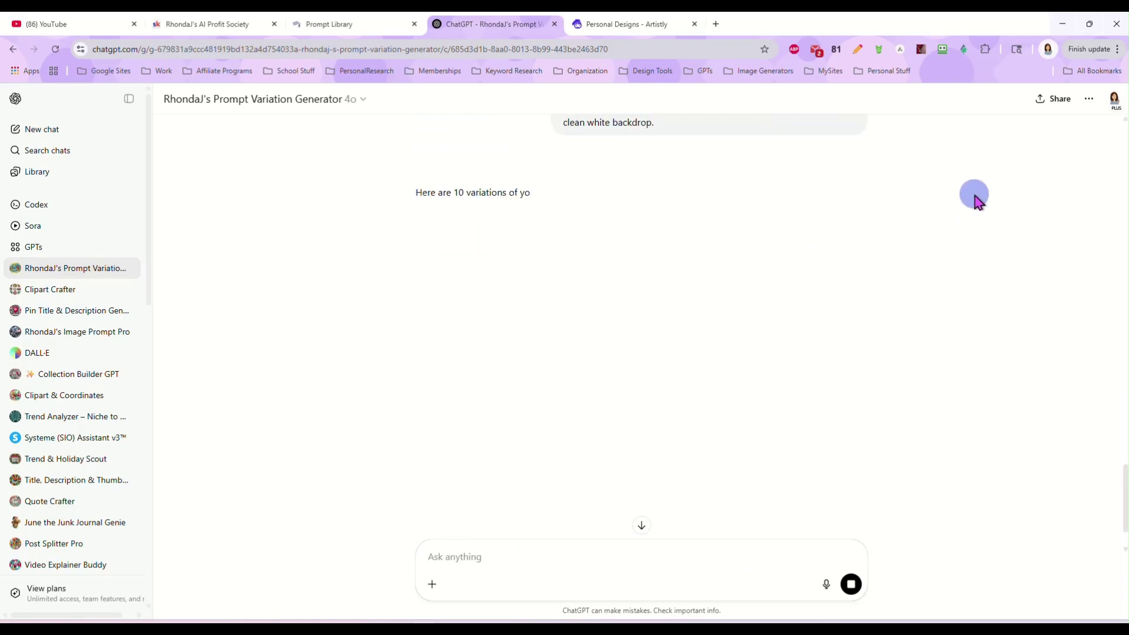
Step: Copy the first generated cauldron variation, the raccoon hugging a small potion cauldron with "Witch's Brew" text
scroll(967, 244, down, 1)
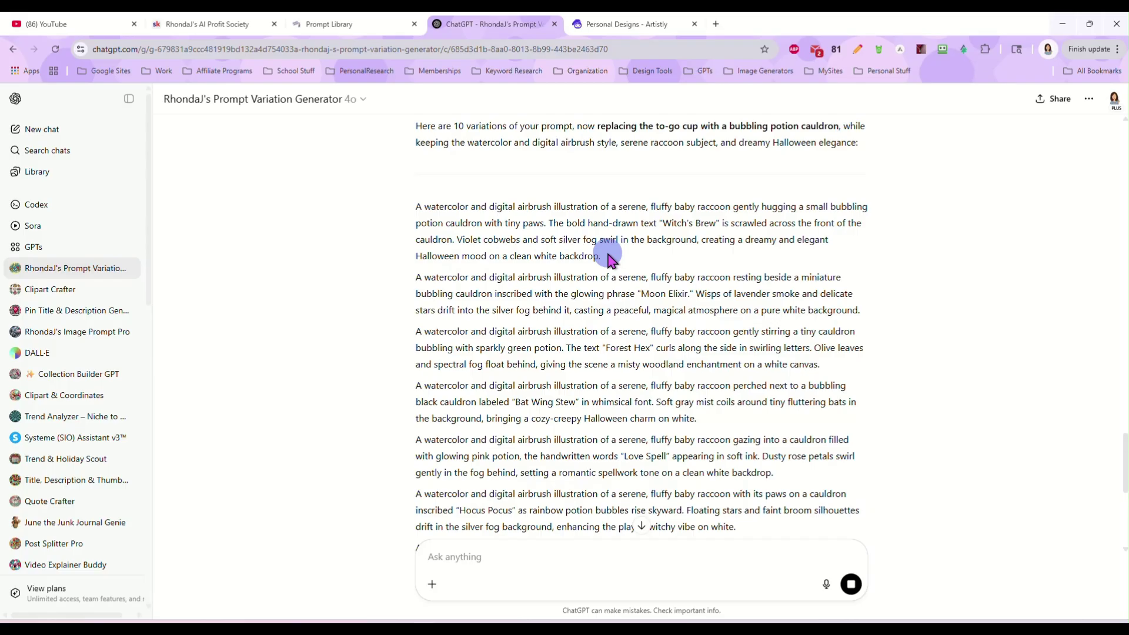
drag(607, 257, 382, 203)
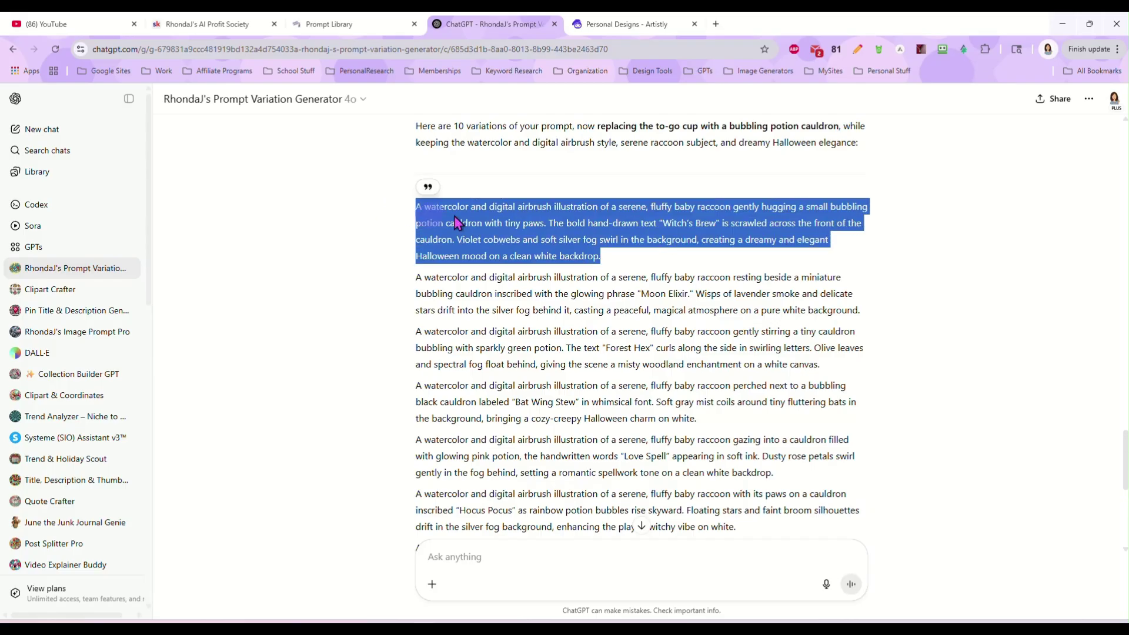
right_click(476, 215)
click(502, 220)
Step: Switch to Artistly and generate 2 Creepy Vintage images from the copied cauldron prompt with the AI Art Illustrator
click(620, 23)
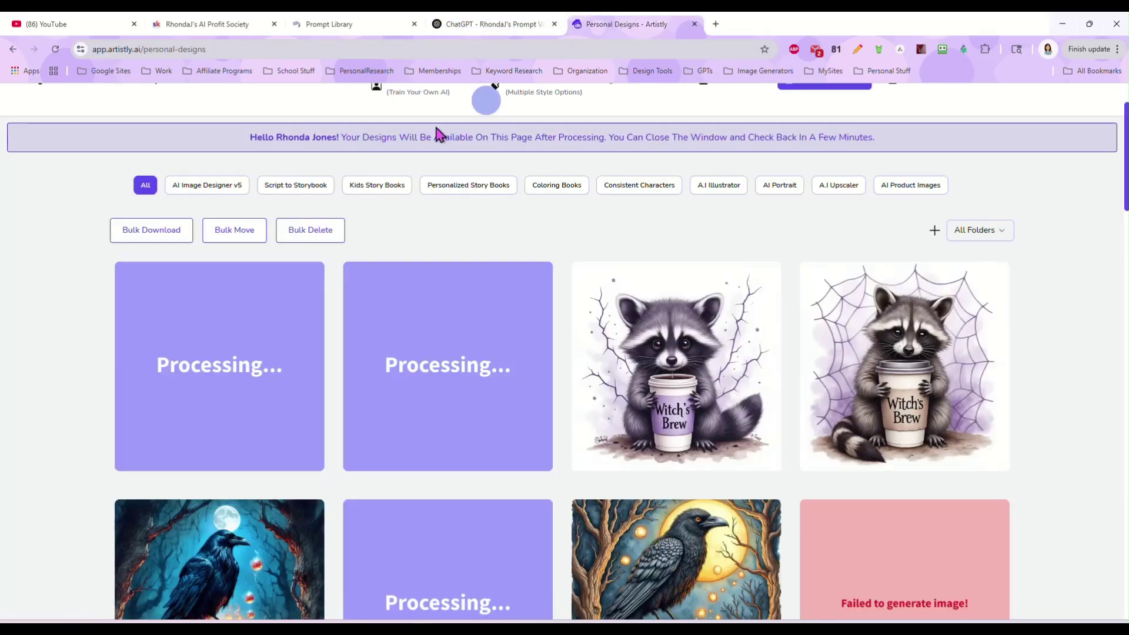
scroll(62, 261, up, 2)
scroll(89, 294, down, 2)
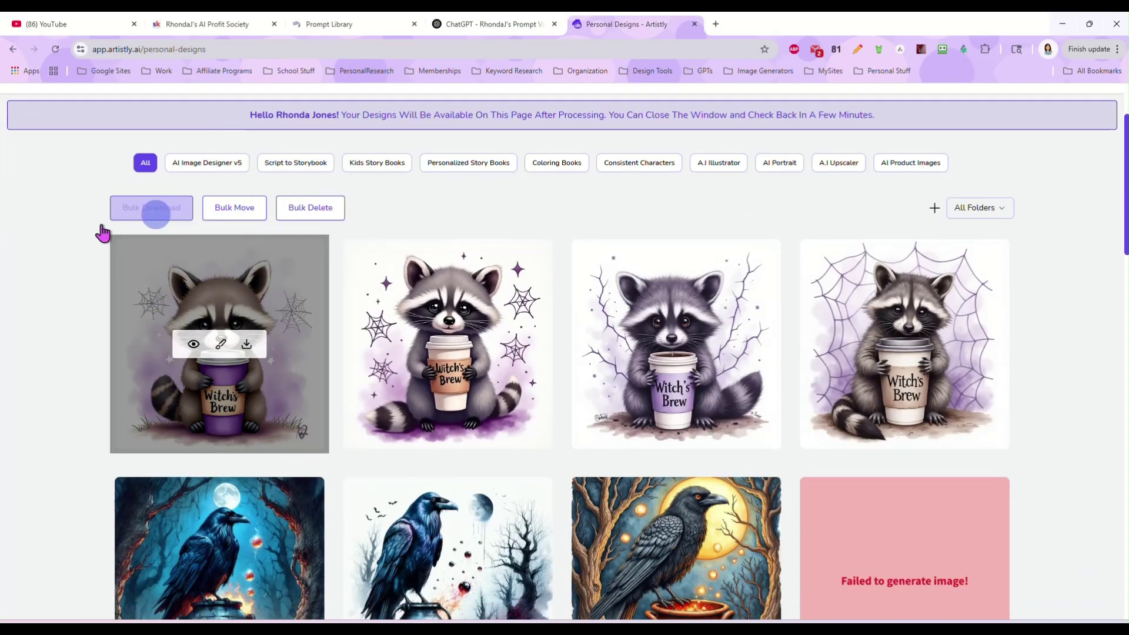
scroll(97, 194, up, 2)
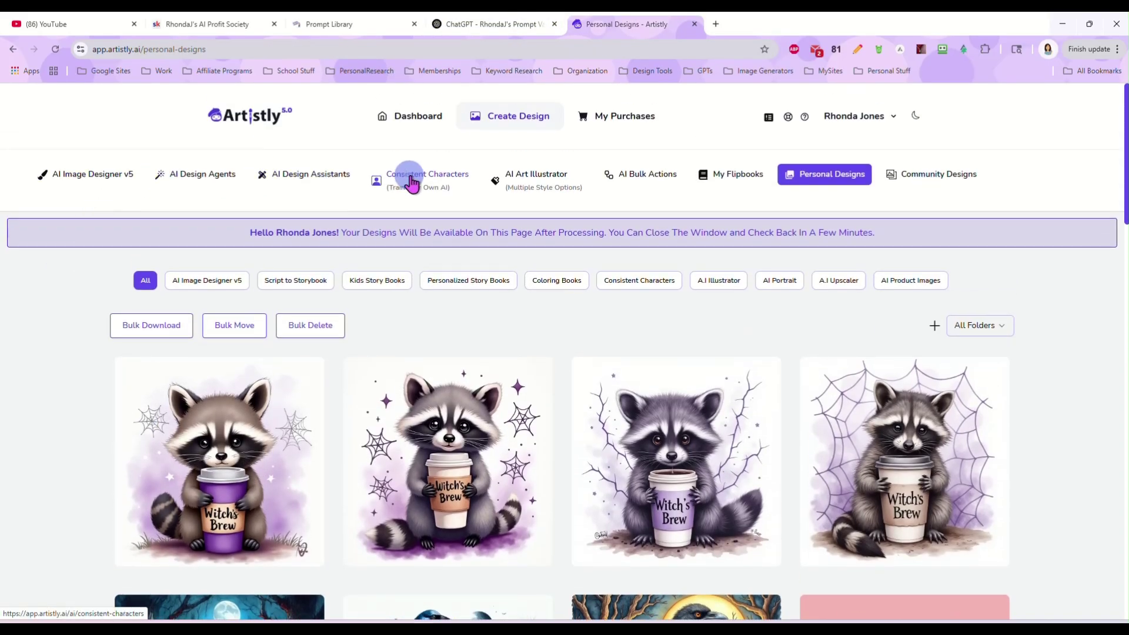
click(531, 185)
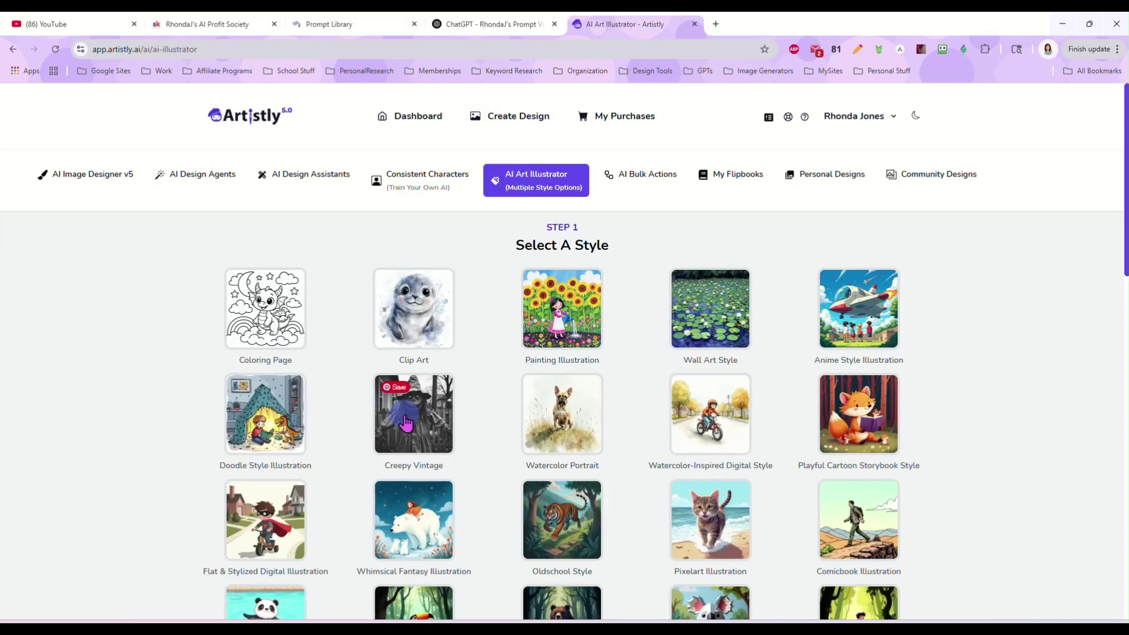
scroll(588, 364, down, 15)
click(435, 384)
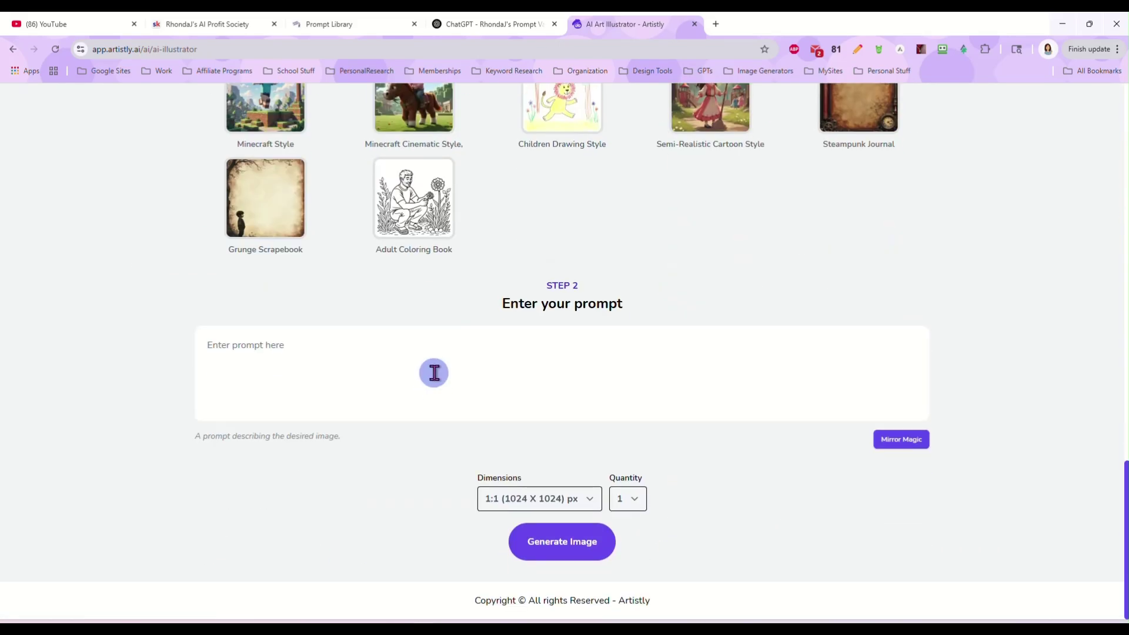
key(ctrl+v)
click(628, 531)
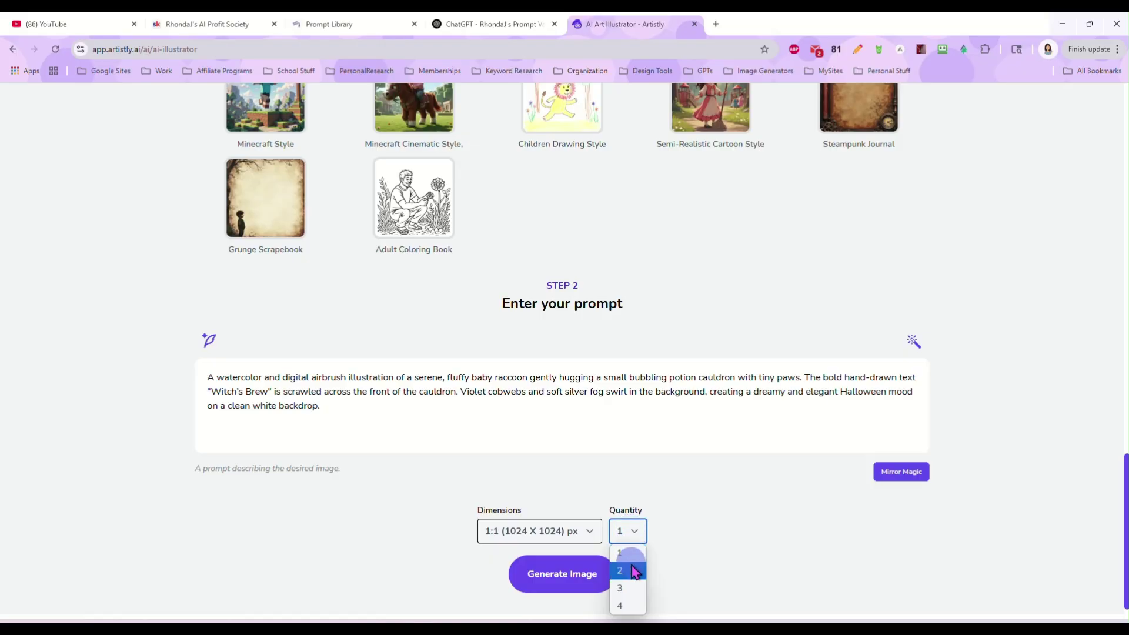
click(635, 572)
click(576, 575)
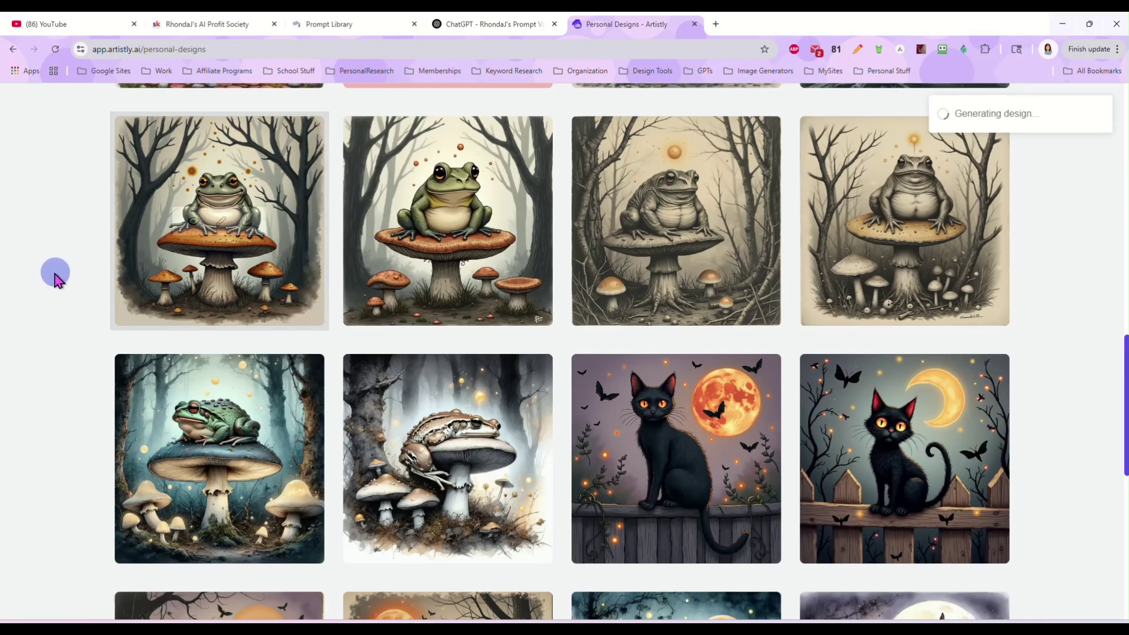
Step: View the details of the two Artistic Designer raven-on-cauldron images in Personal Designs, closing each one
scroll(65, 300, up, 5)
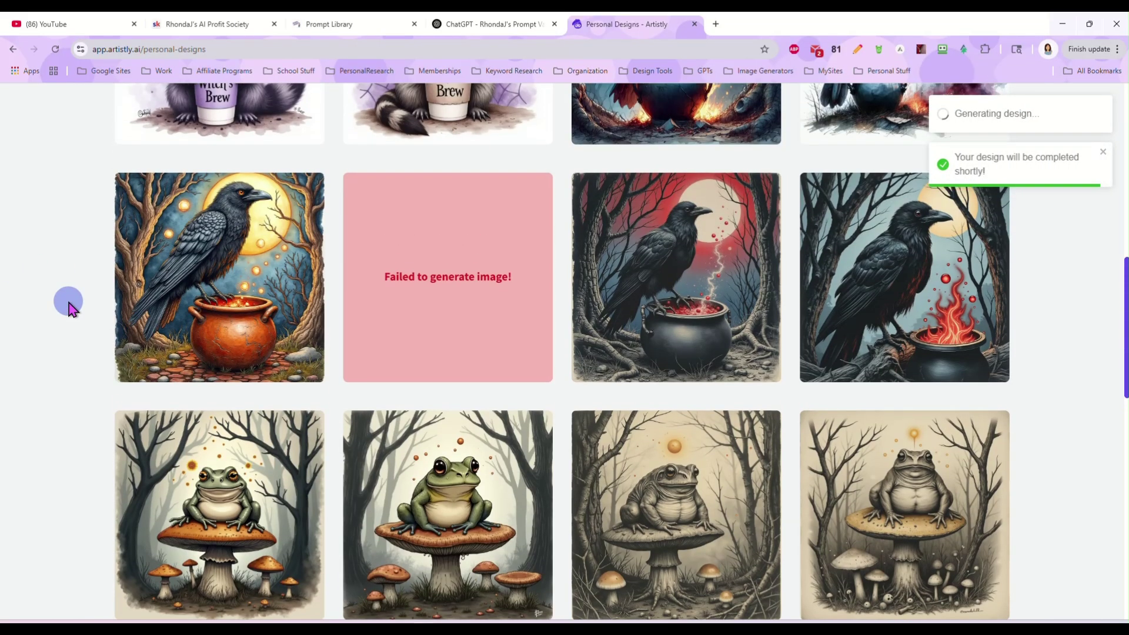
scroll(68, 304, up, 5)
mouse_move(605, 306)
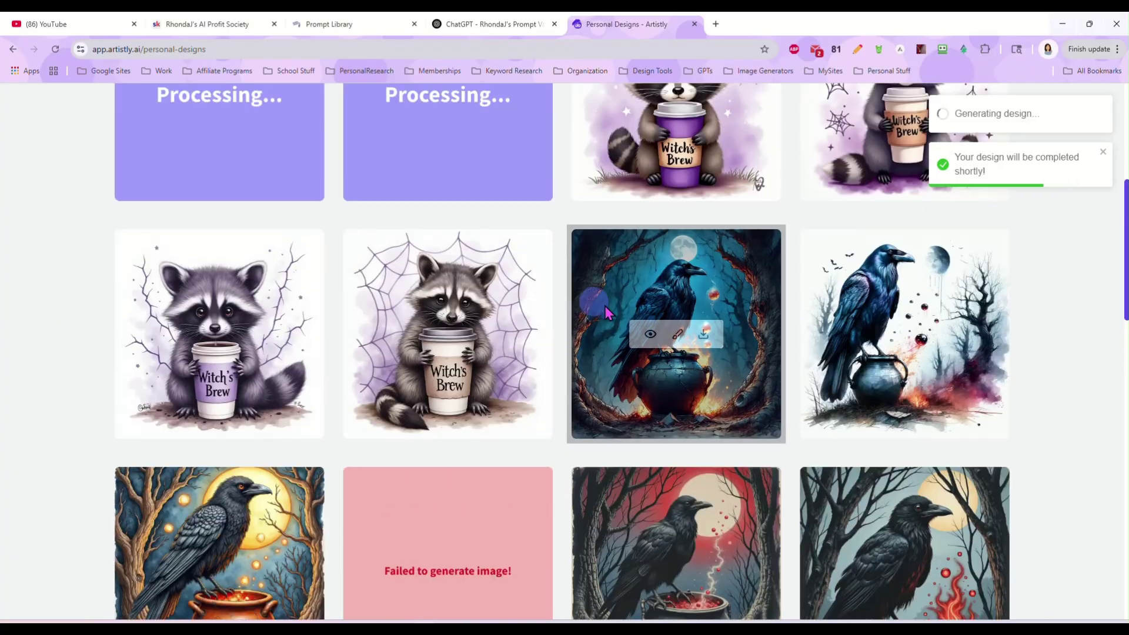
click(650, 334)
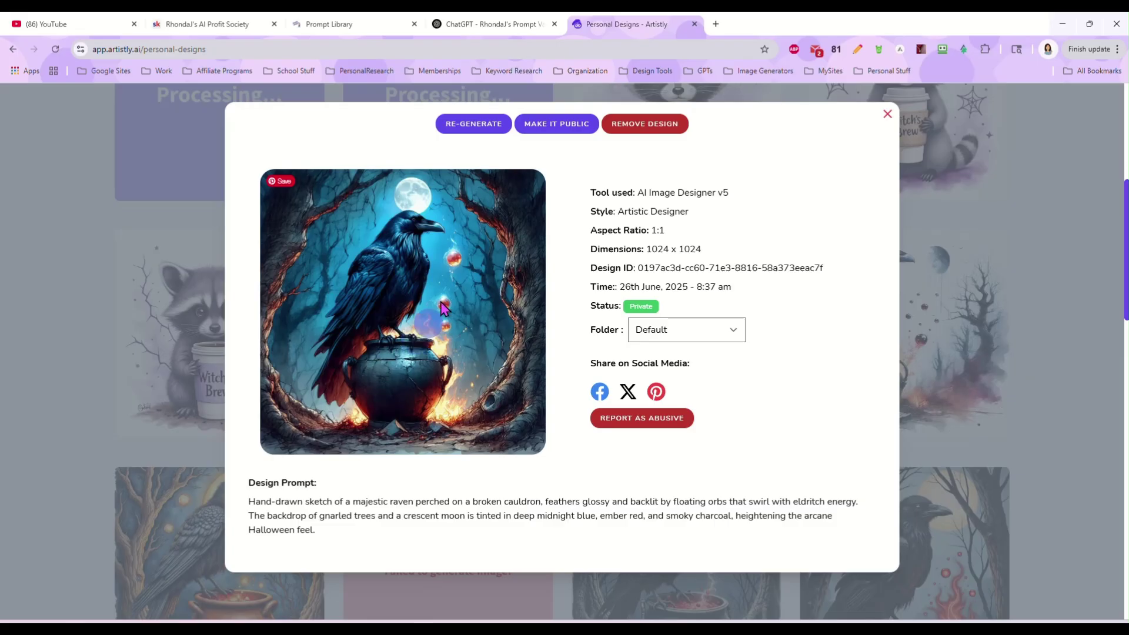
click(887, 115)
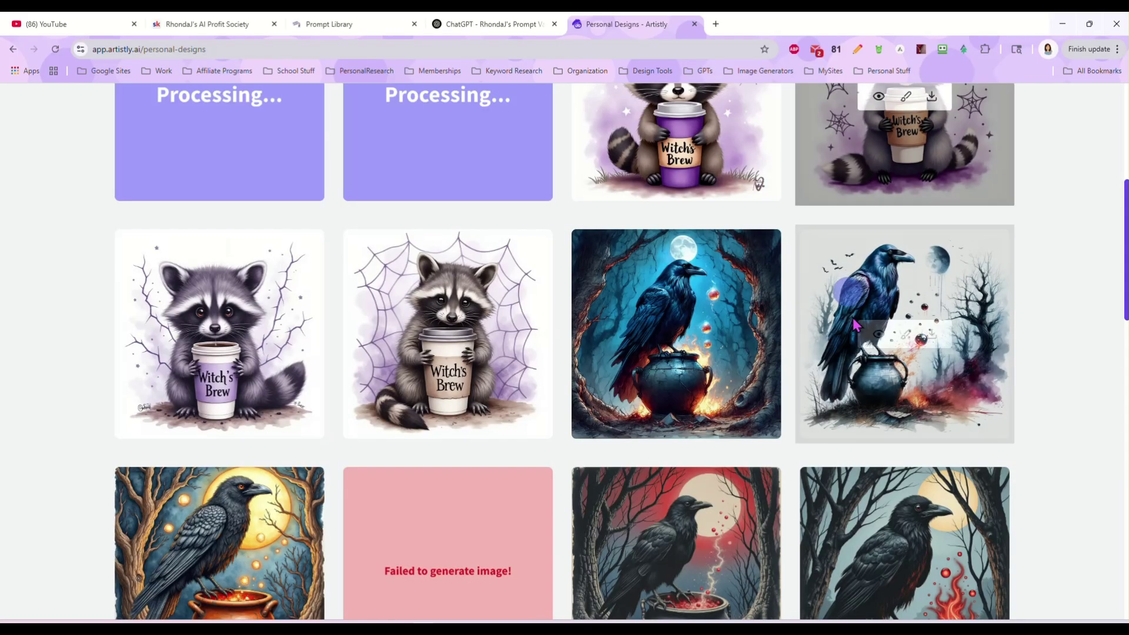
click(870, 331)
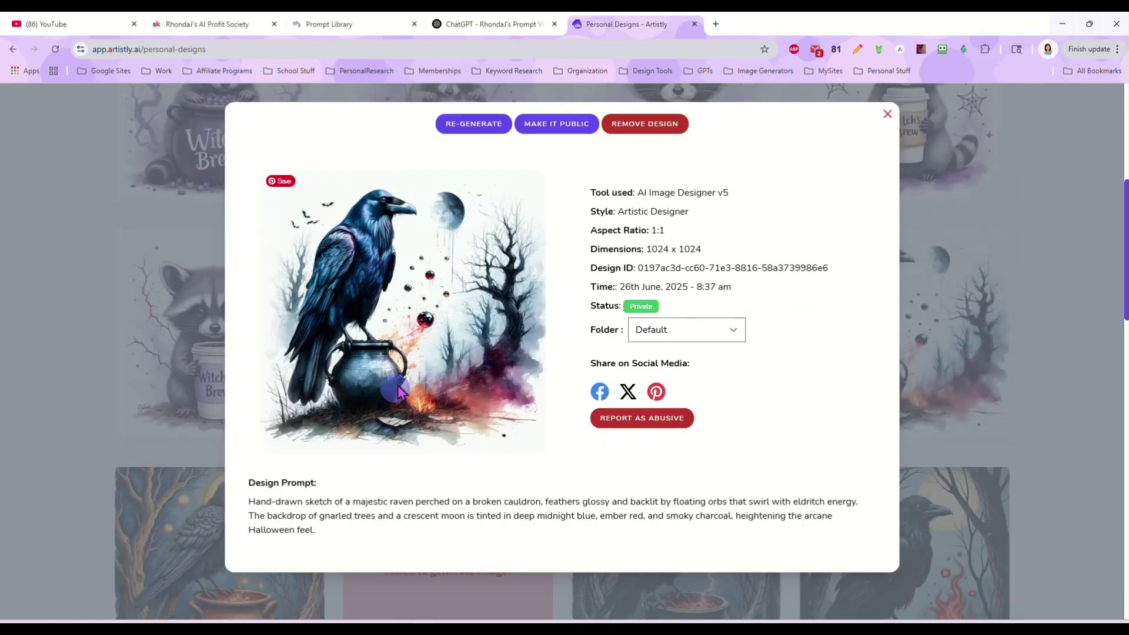
click(887, 115)
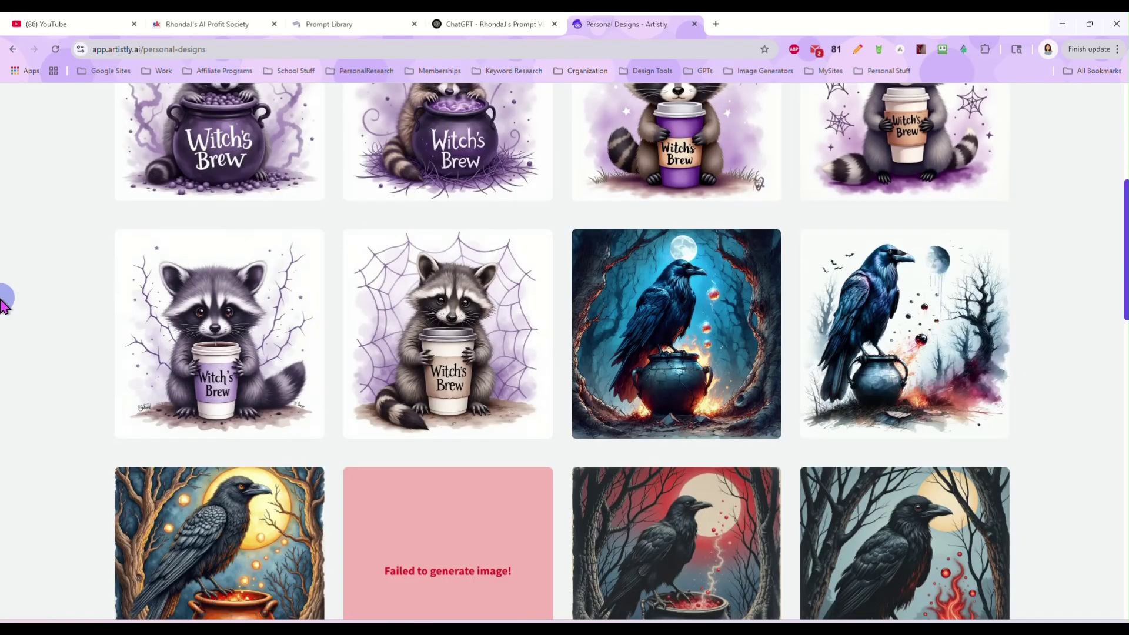
Step: Examine the first new raccoon image with the "Witch's Brew" cauldron and close its details
scroll(35, 327, up, 3)
mouse_move(233, 281)
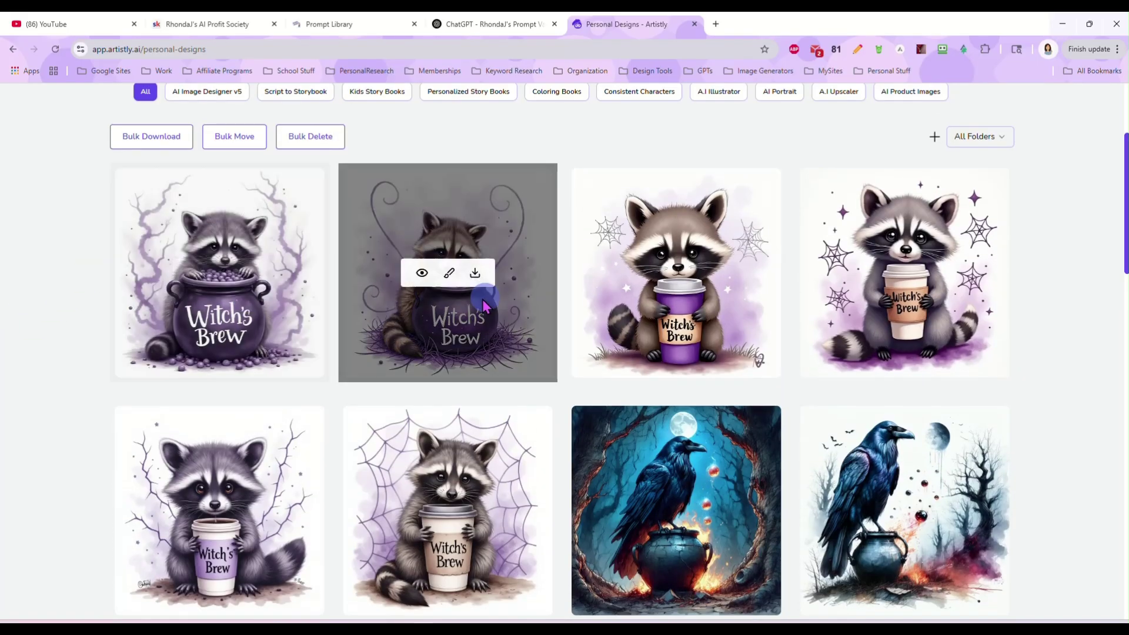
click(193, 274)
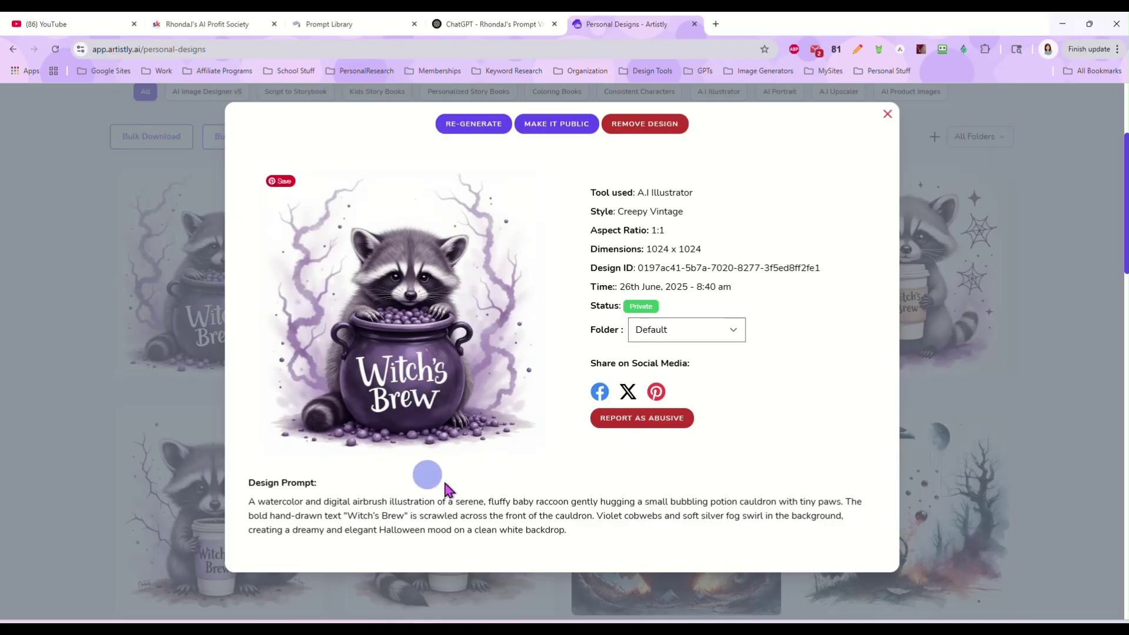
click(887, 115)
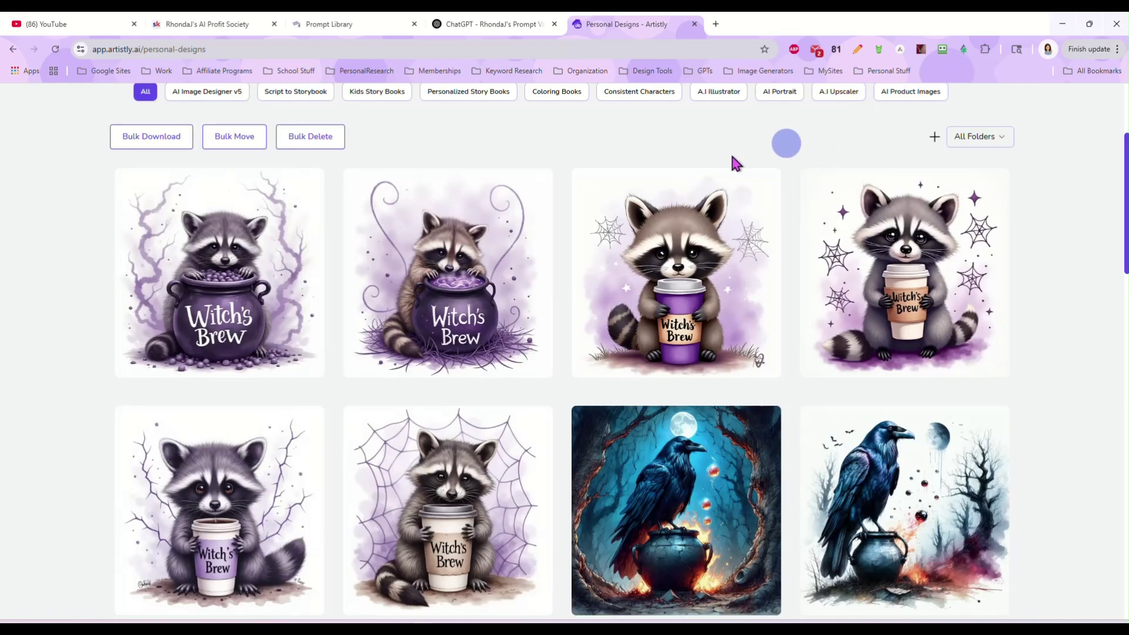
Step: Switch to the Prompt Library and view the Raccoon Coffee - Kittl sample image enlarged, then close the enlarged image
click(364, 26)
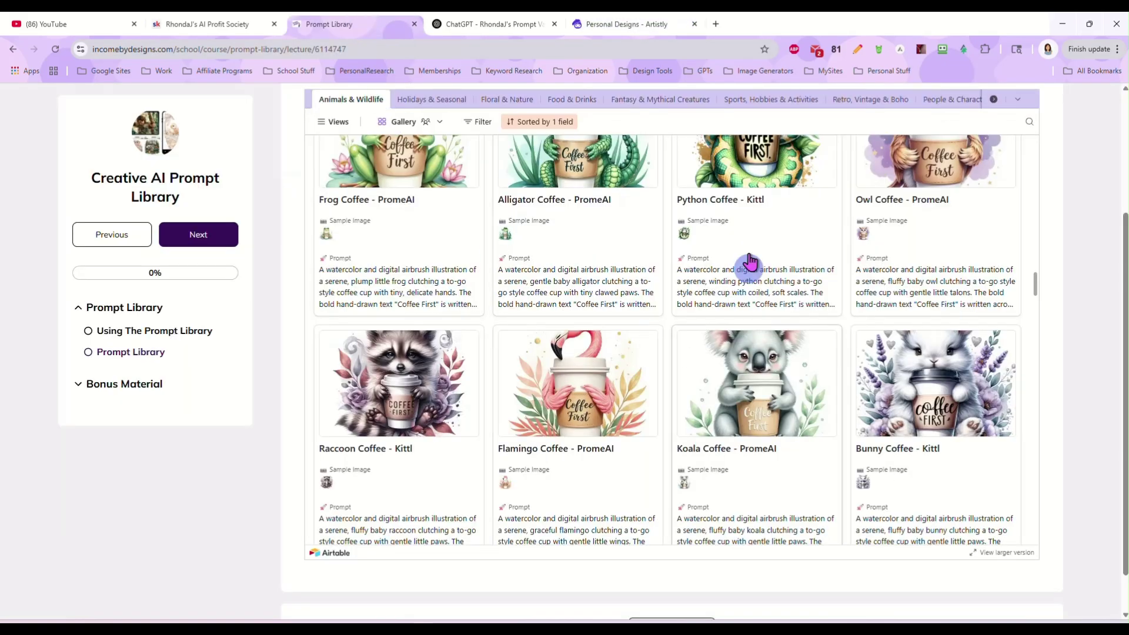
click(365, 438)
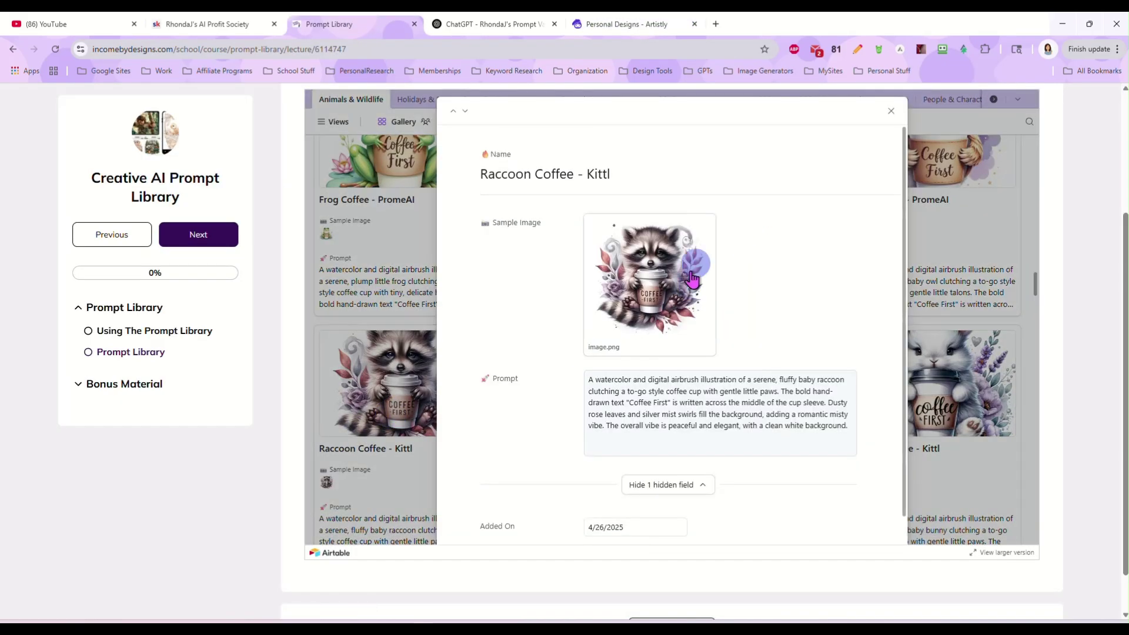
click(615, 243)
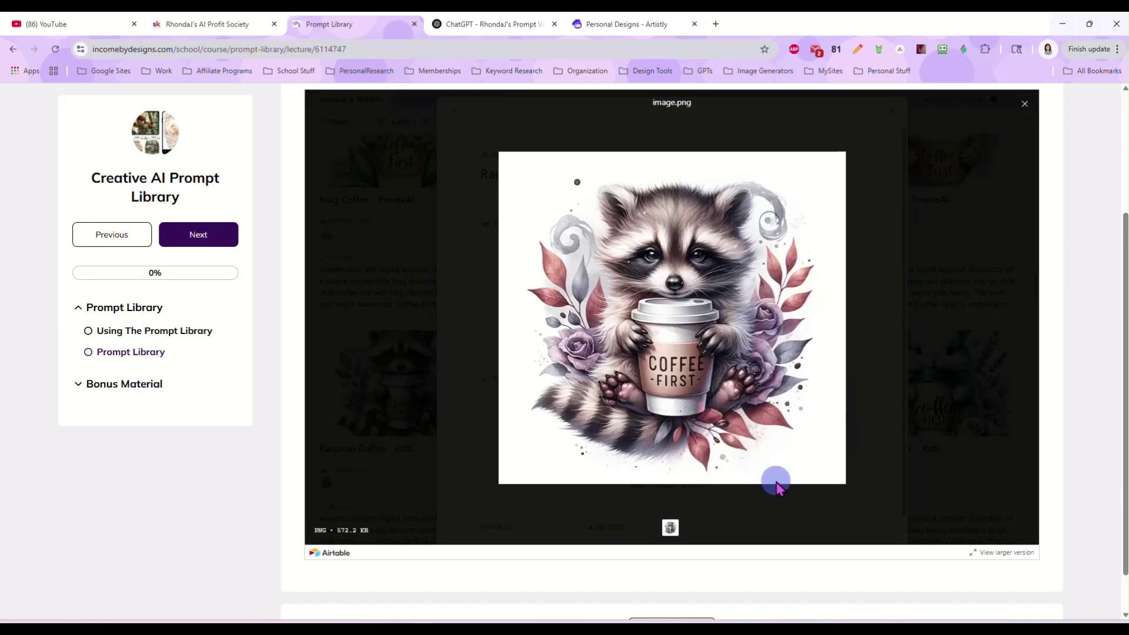
click(1025, 104)
Step: Review the cauldron raccoon in Artistly again for comparison, then return to the Prompt Library and close the Raccoon Coffee record
click(617, 23)
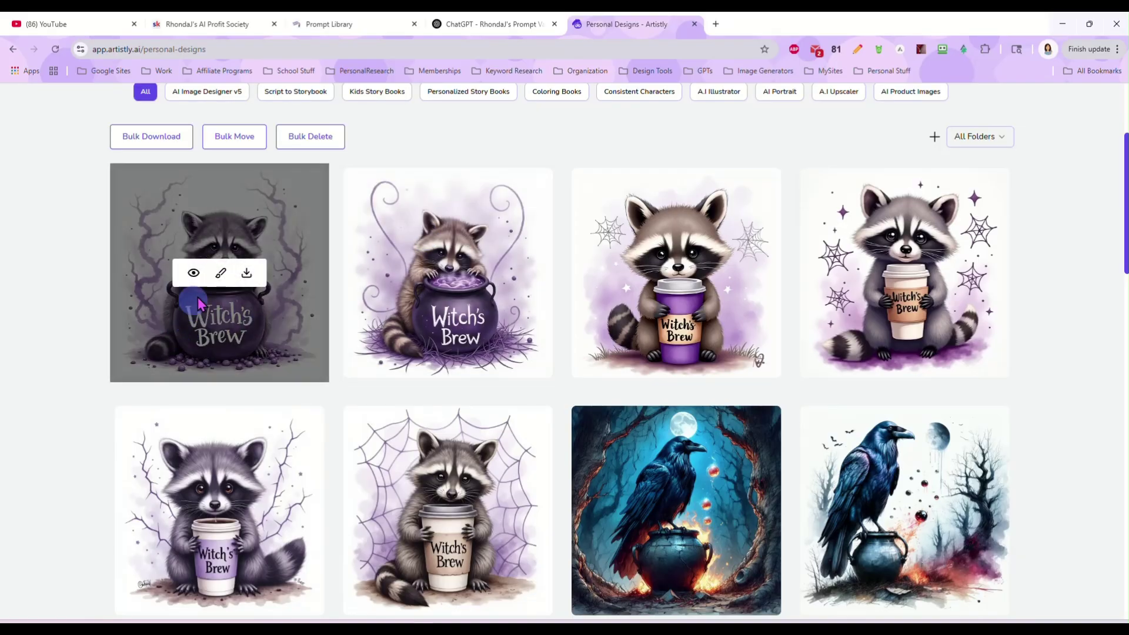
click(194, 275)
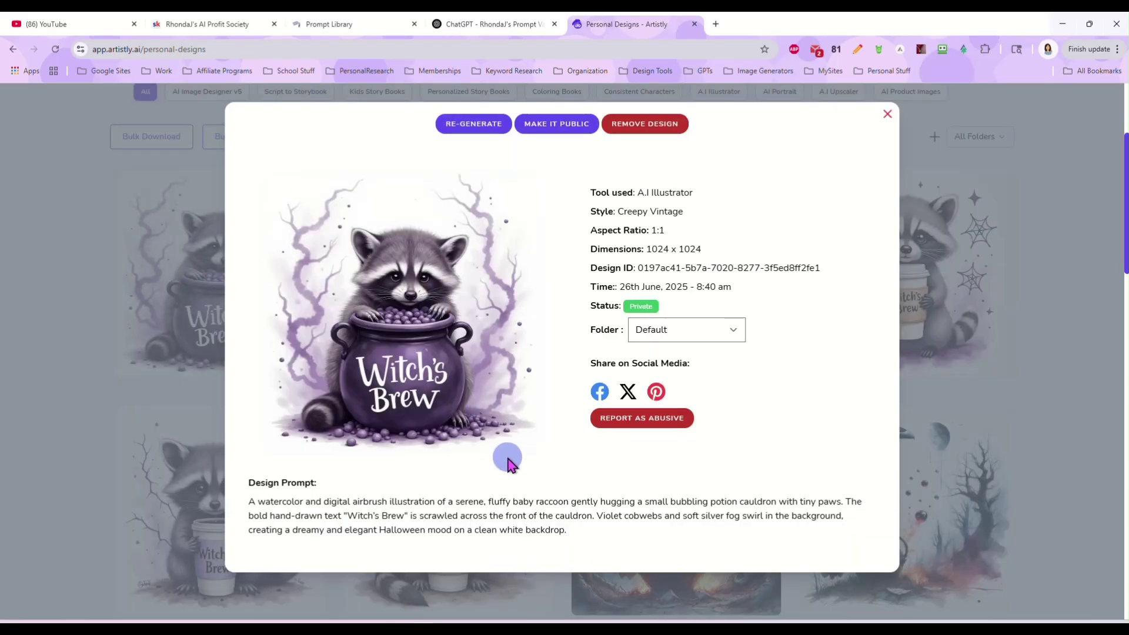
click(886, 114)
click(413, 18)
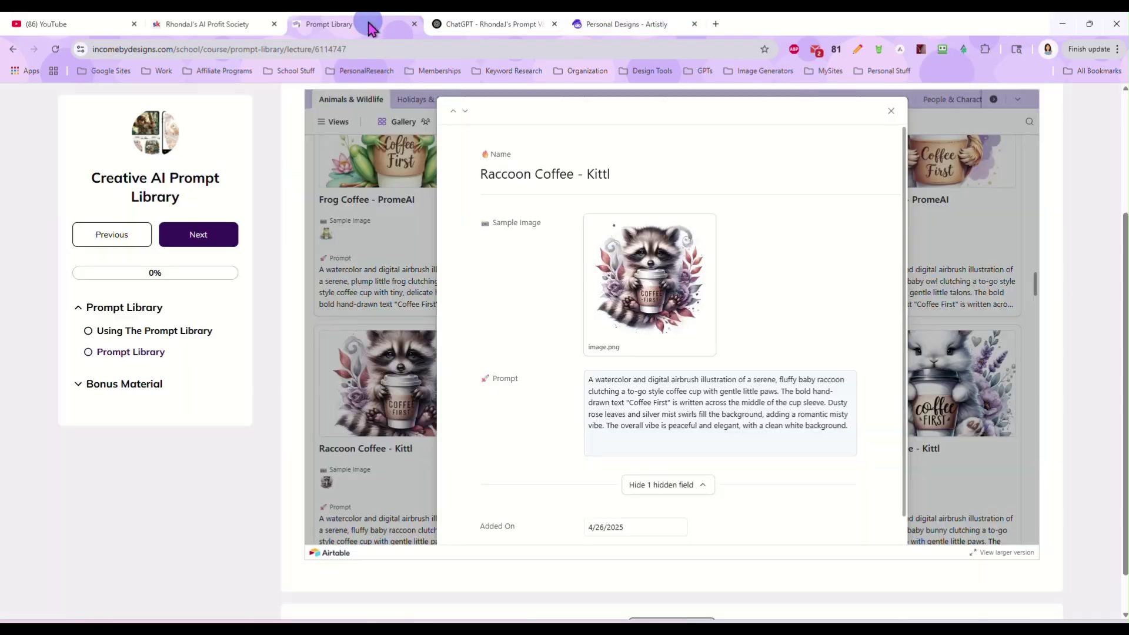
click(889, 112)
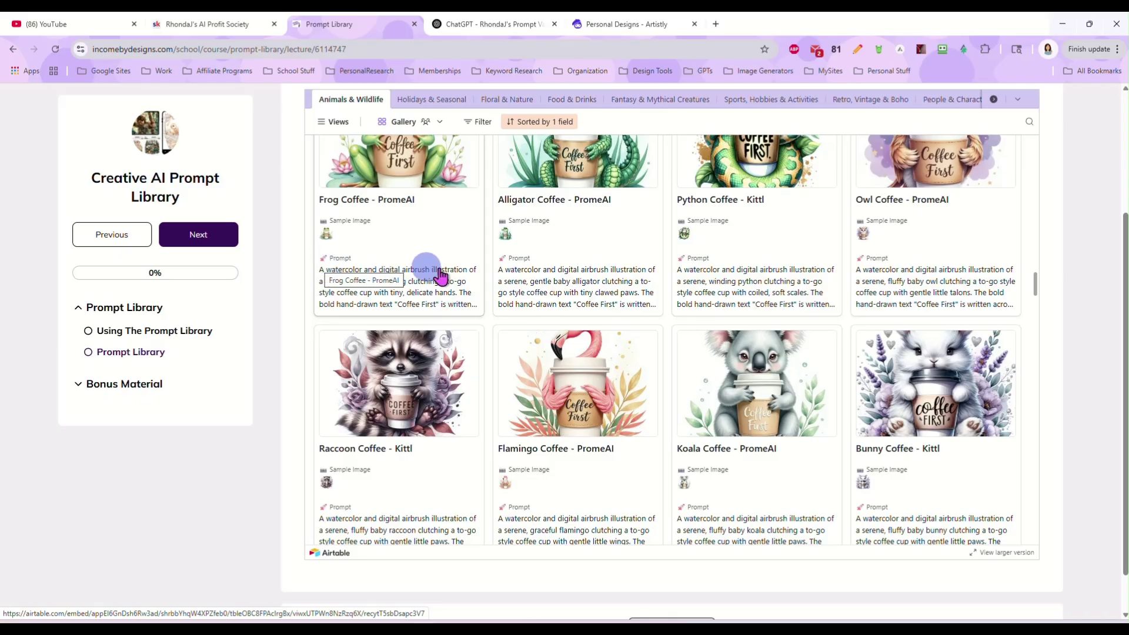
Step: Browse the Prompt Library's Fantasy & Mythical Creatures and Sports, Hobbies & Activities prompt categories
click(147, 352)
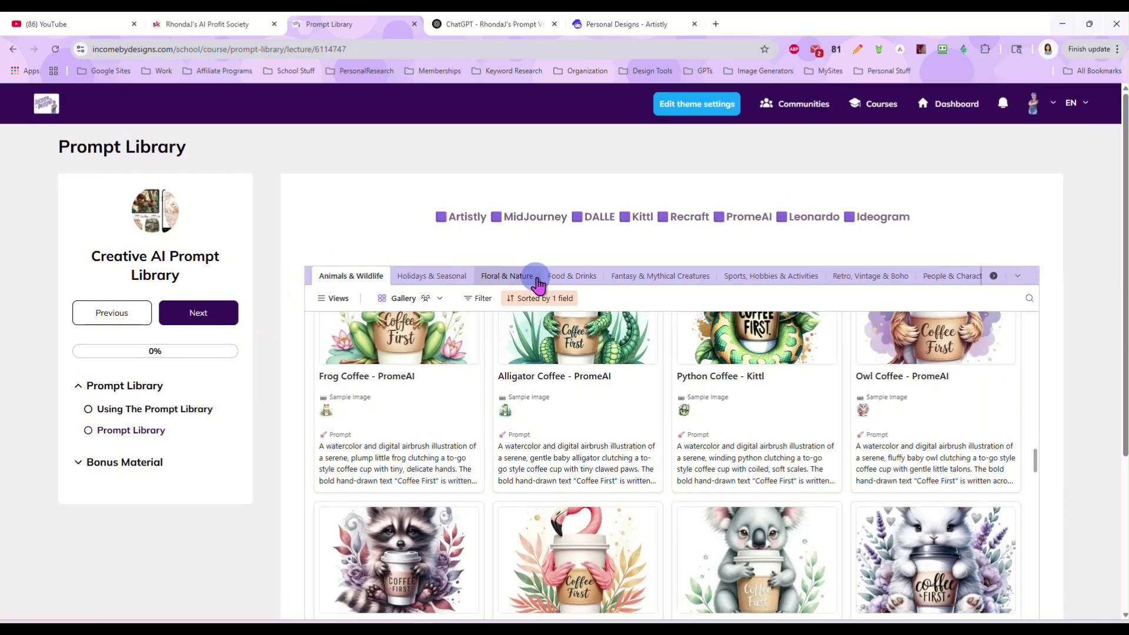
click(671, 274)
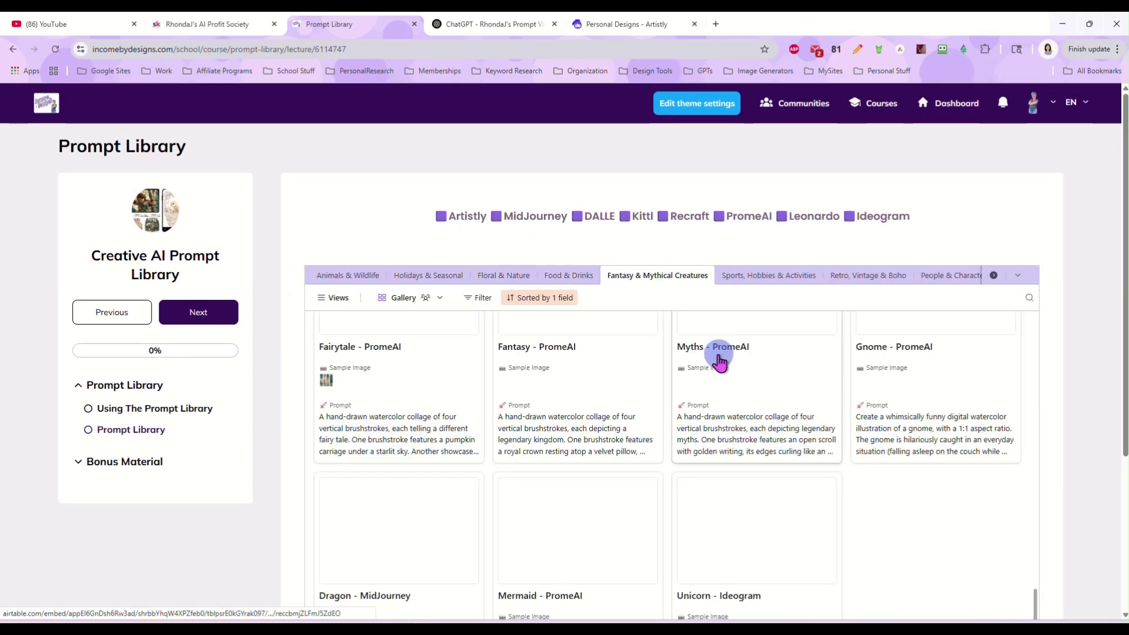
scroll(675, 343, down, 5)
scroll(676, 347, up, 5)
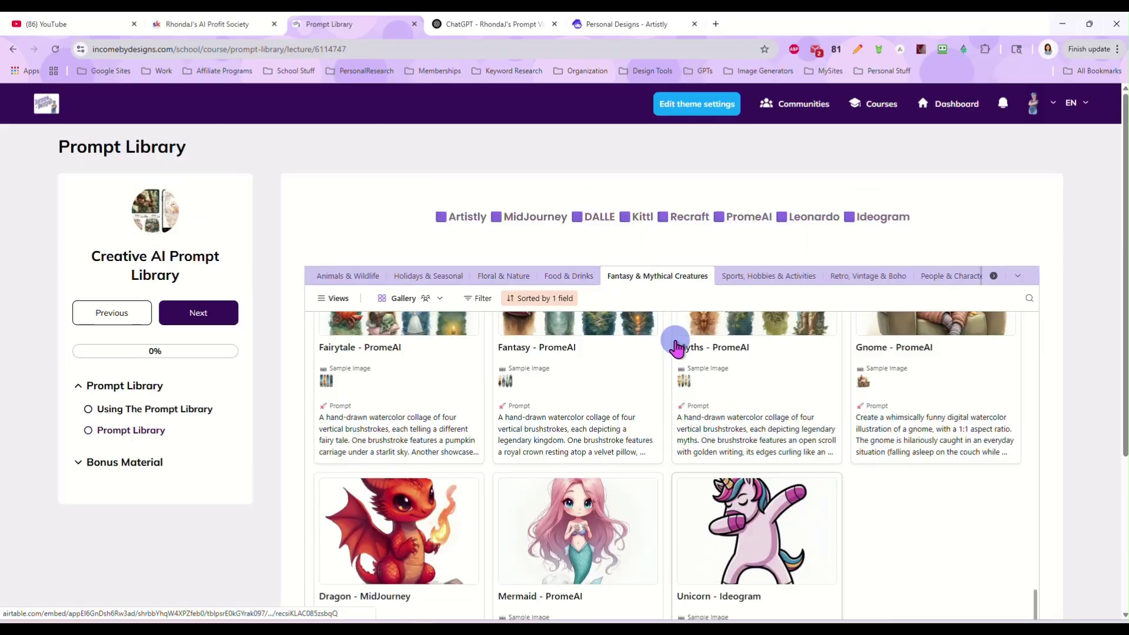
click(790, 275)
scroll(574, 401, down, 9)
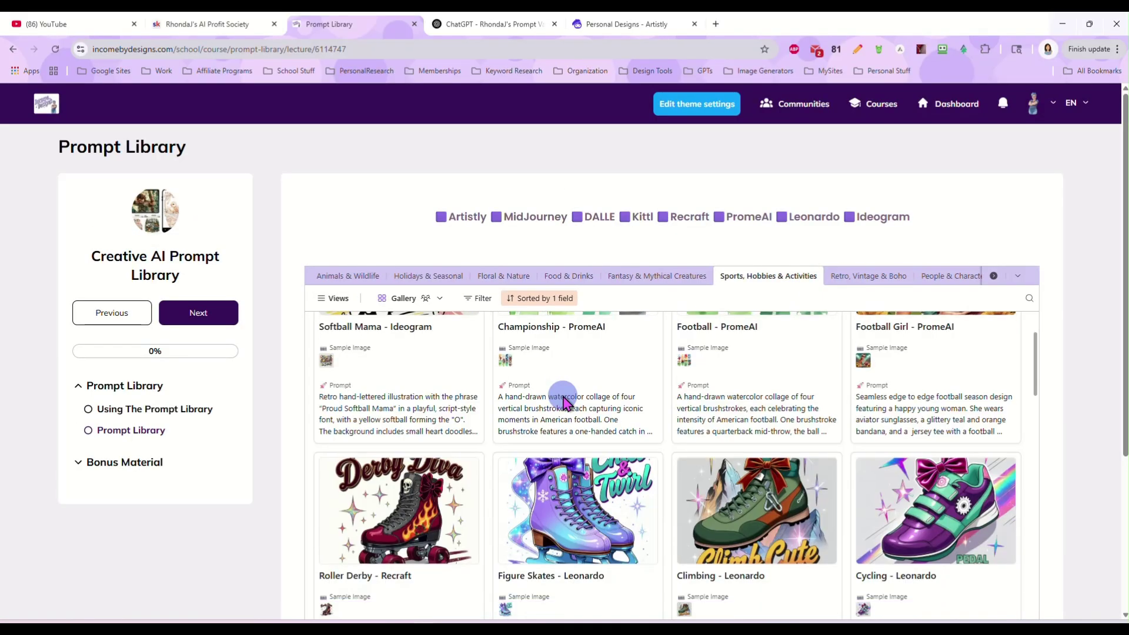
scroll(565, 404, down, 2)
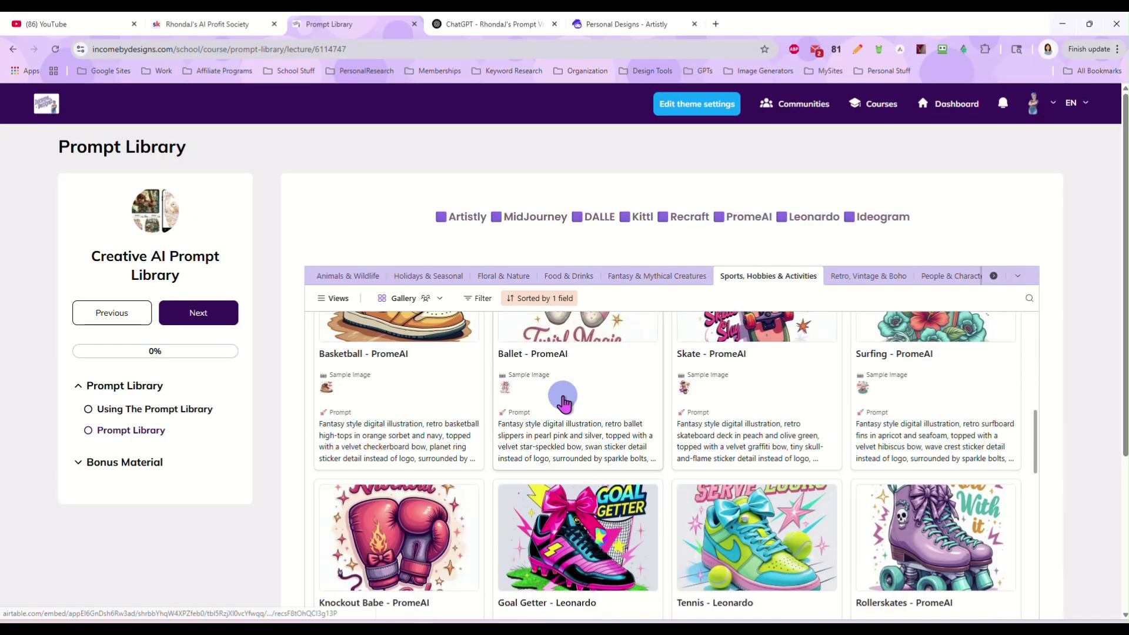
scroll(485, 385, down, 3)
scroll(491, 388, down, 4)
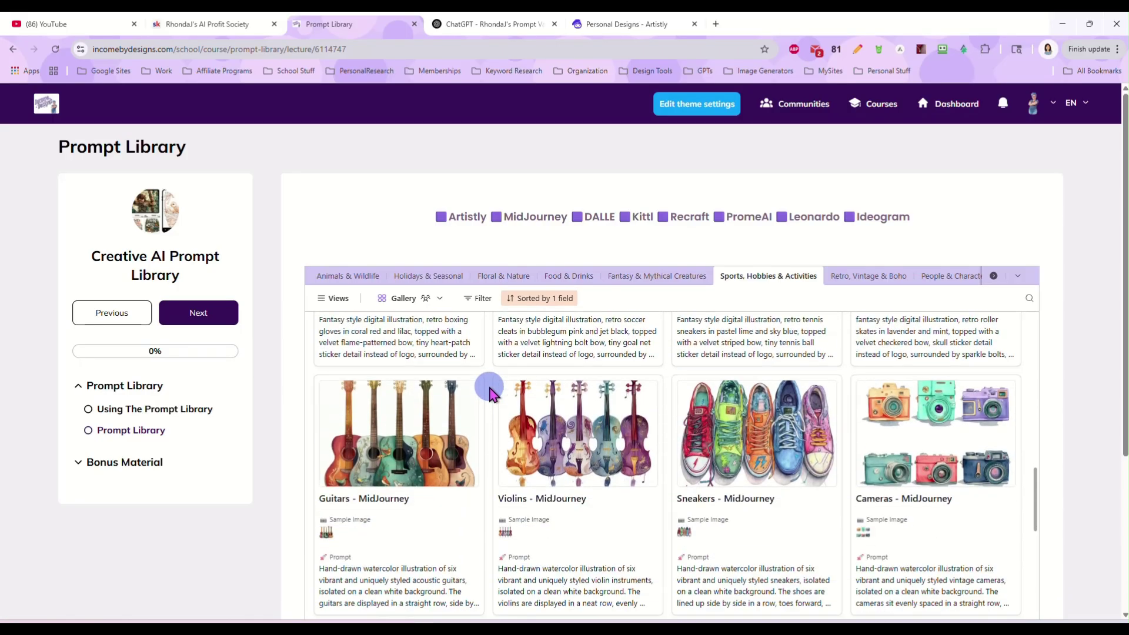
scroll(488, 391, up, 2)
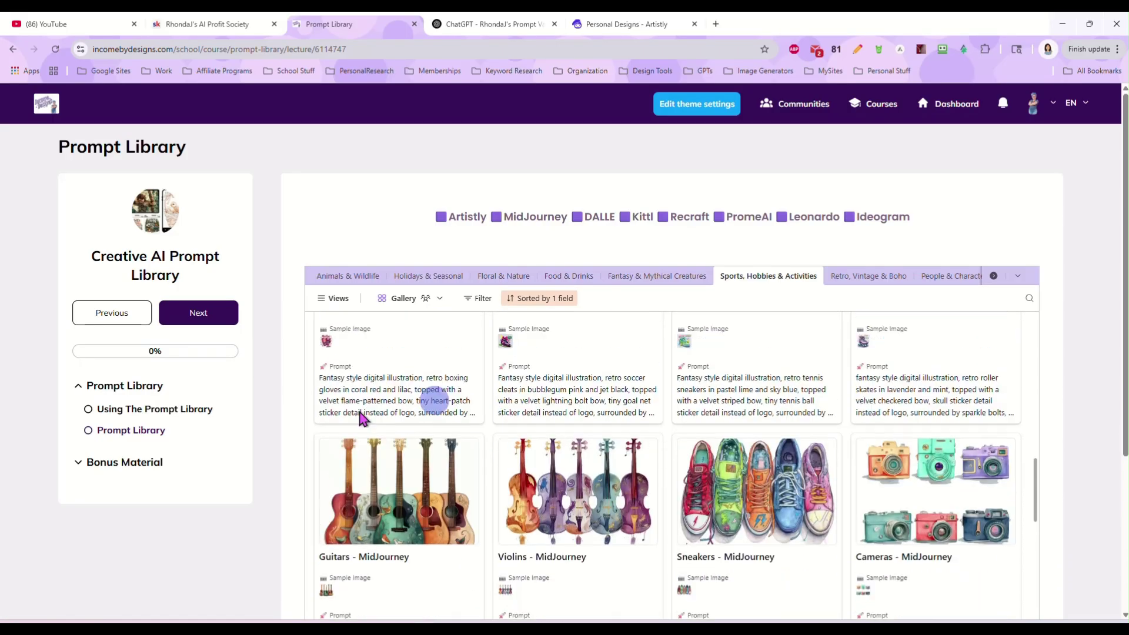
Step: Expand the course's Bonus Material section and look through more Sports, Hobbies & Activities prompts
click(89, 465)
scroll(59, 412, down, 2)
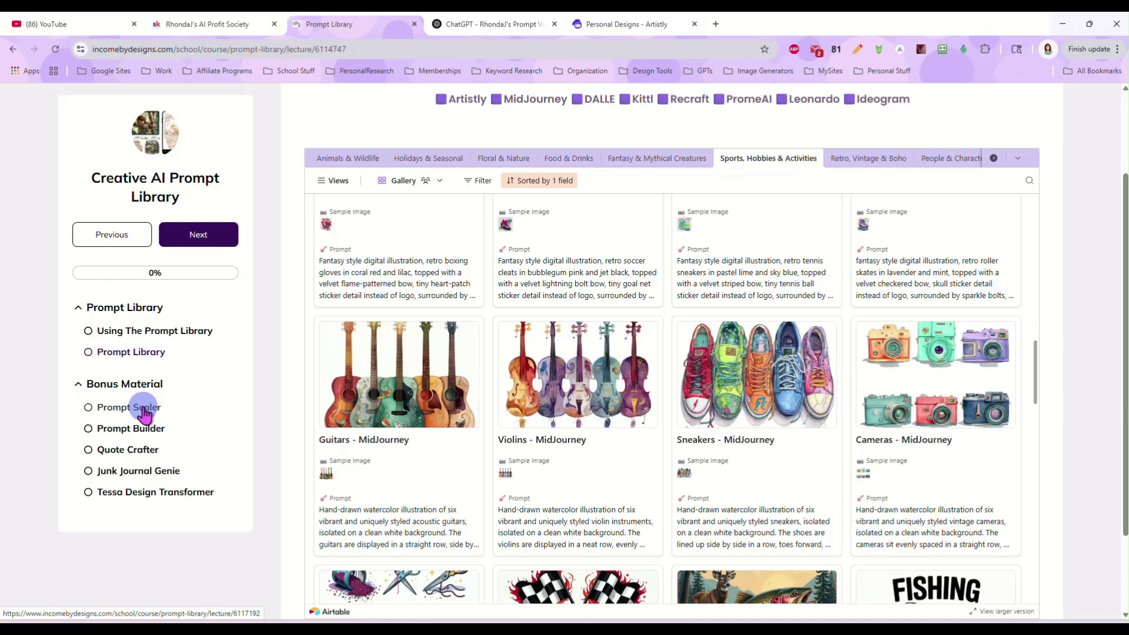
scroll(588, 382, down, 3)
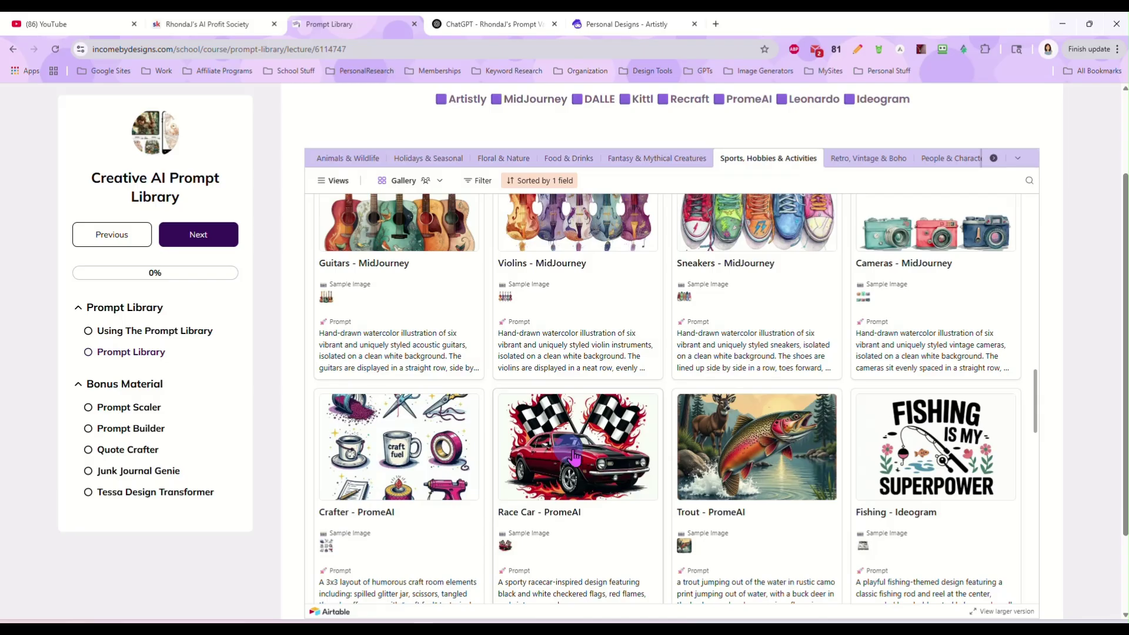
scroll(757, 444, down, 5)
scroll(353, 417, up, 8)
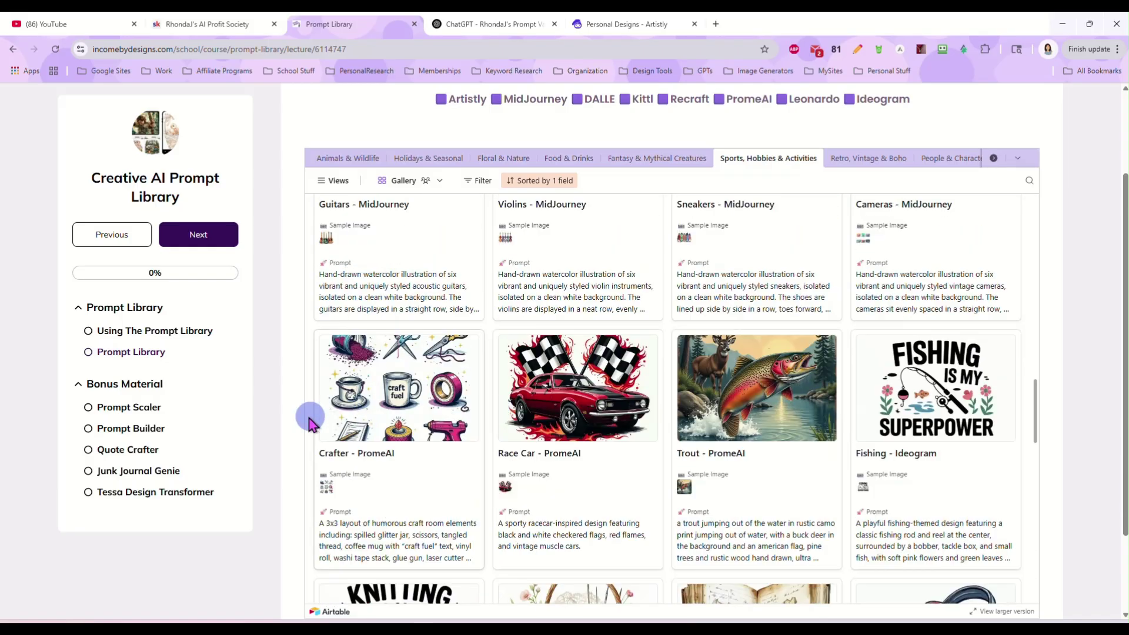
scroll(286, 384, up, 3)
scroll(233, 461, down, 3)
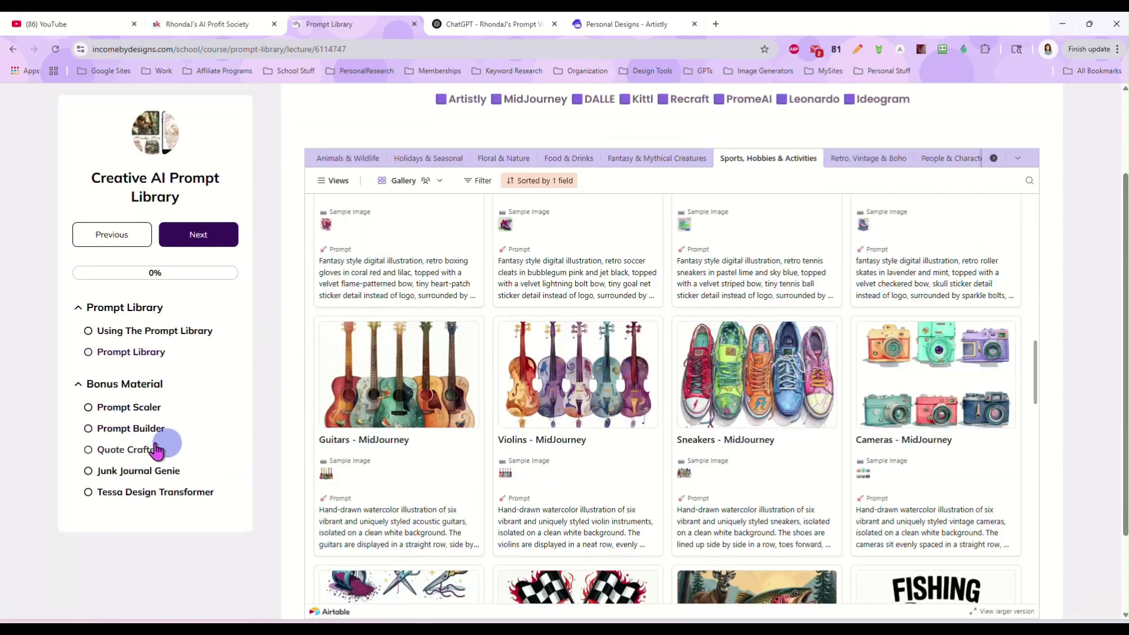